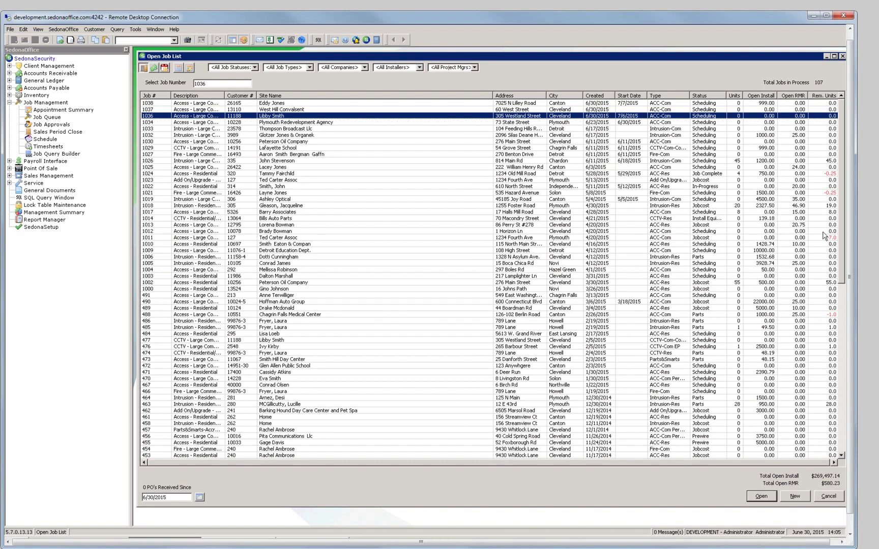
# Switch to the Job Planner and bring Job 1027 Fire-Com's tasks into view on the Gantt chart
pyautogui.moveTo(851, 218); pyautogui.dragTo(851, 228)
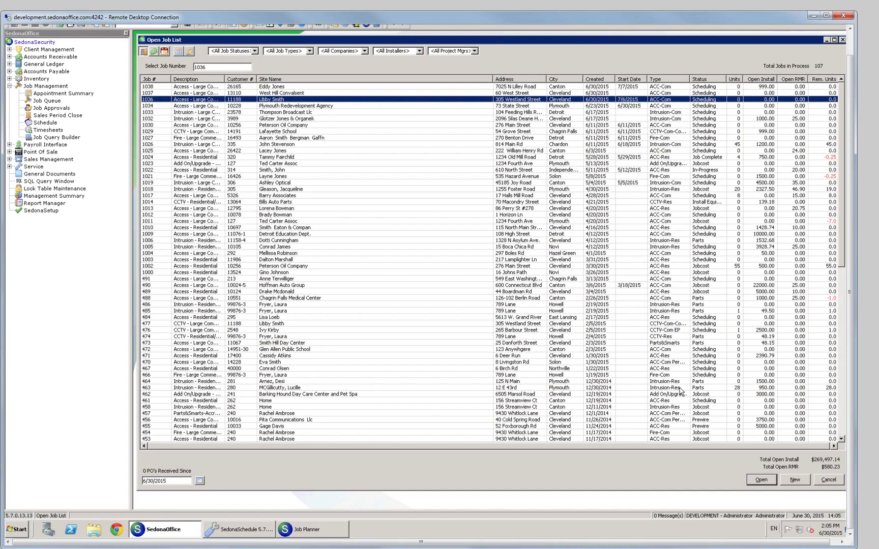
pyautogui.click(330, 531)
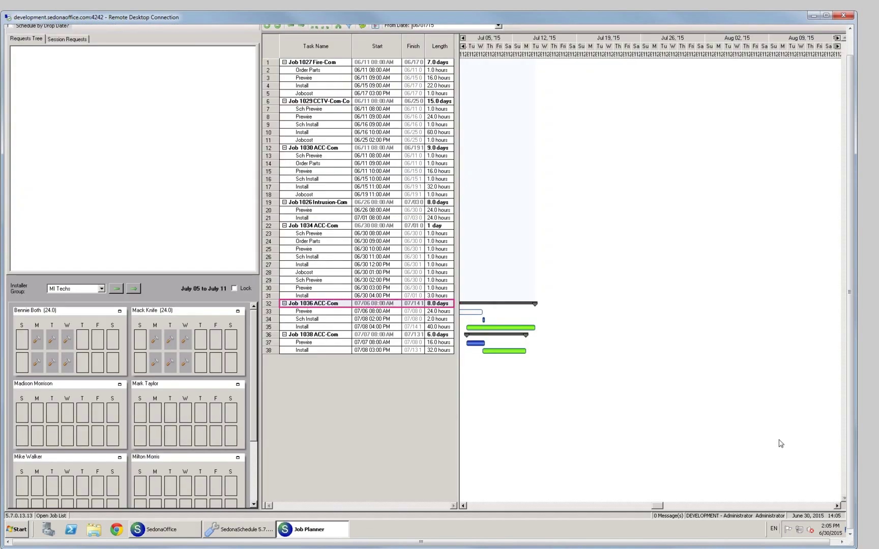
pyautogui.moveTo(851, 376); pyautogui.dragTo(852, 344)
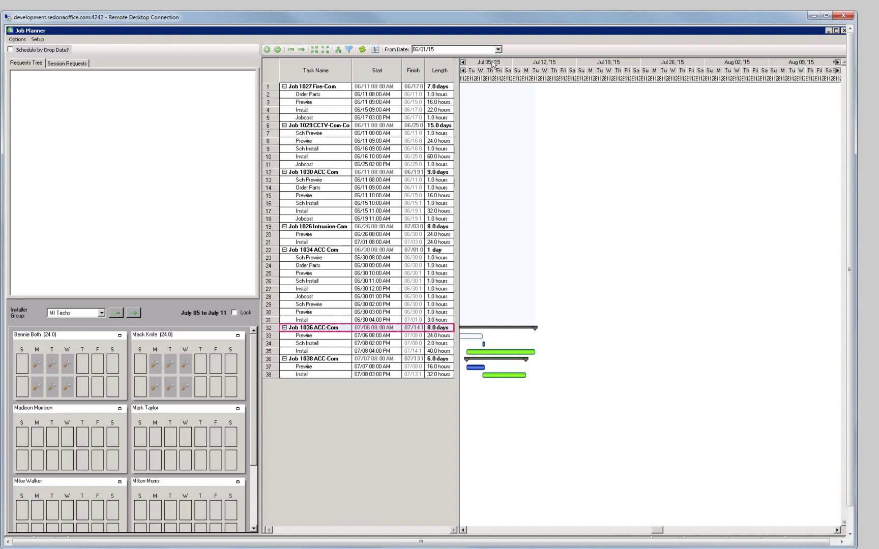
pyautogui.click(333, 85)
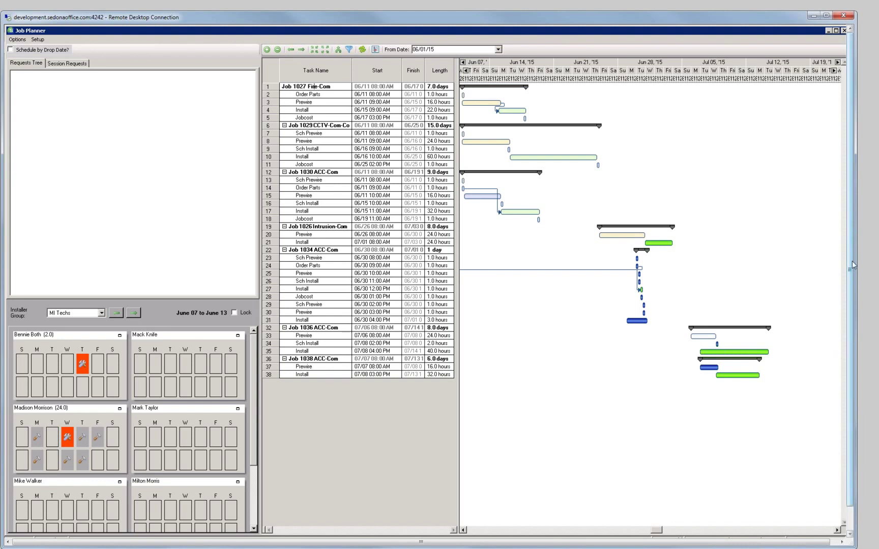
# Switch back to SedonaOffice and open the Job Tasks list in SedonaSetup
pyautogui.moveTo(852, 265); pyautogui.dragTo(853, 294)
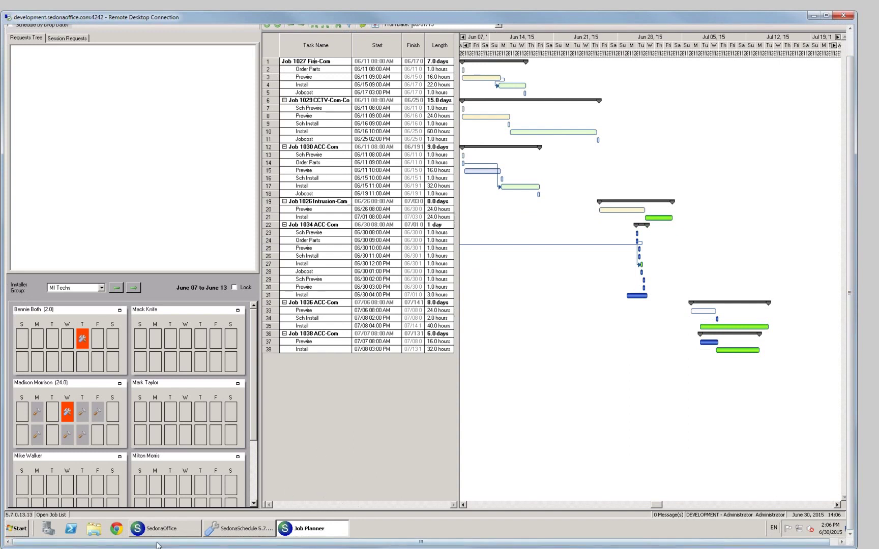
pyautogui.click(175, 534)
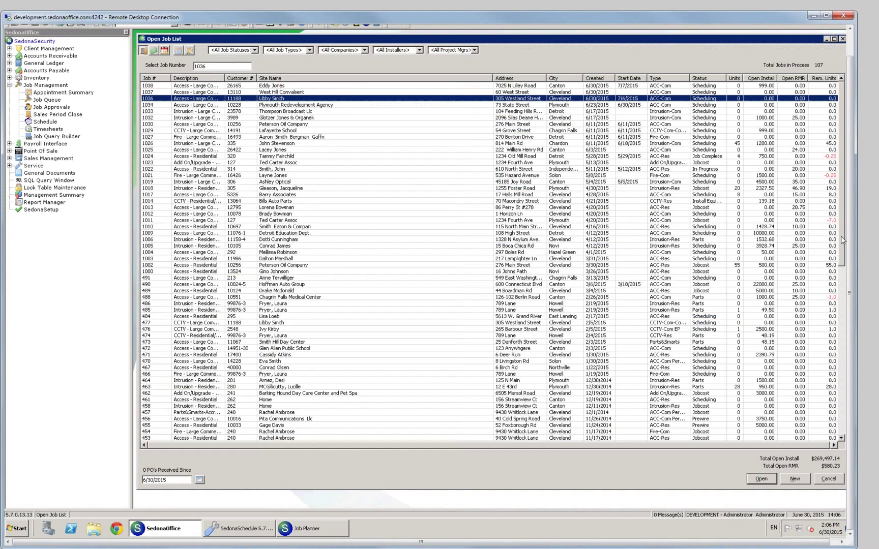
pyautogui.moveTo(851, 293); pyautogui.dragTo(851, 275)
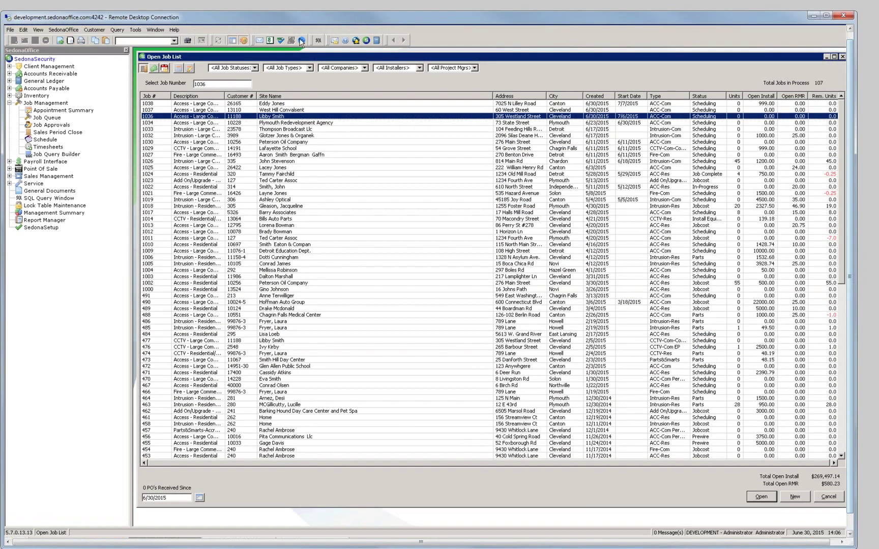
pyautogui.doubleClick(47, 228)
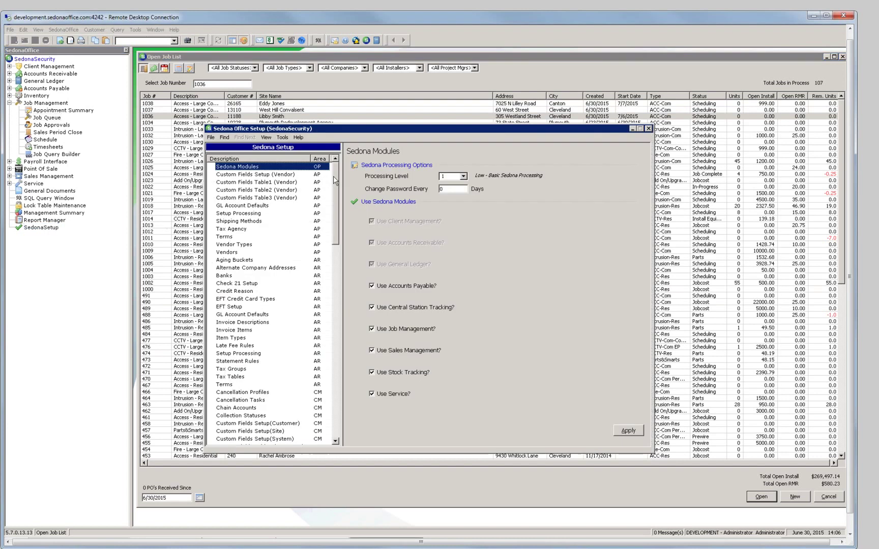
pyautogui.moveTo(334, 187); pyautogui.dragTo(336, 323)
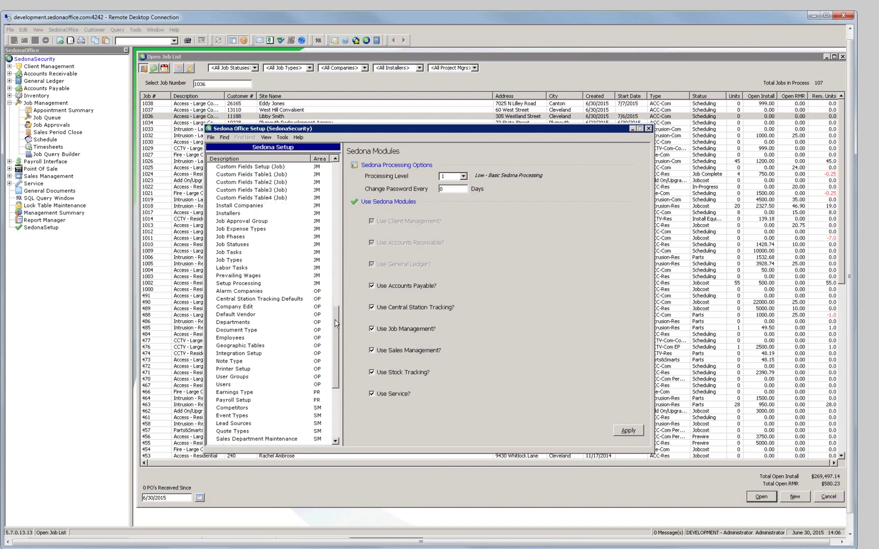
pyautogui.click(230, 253)
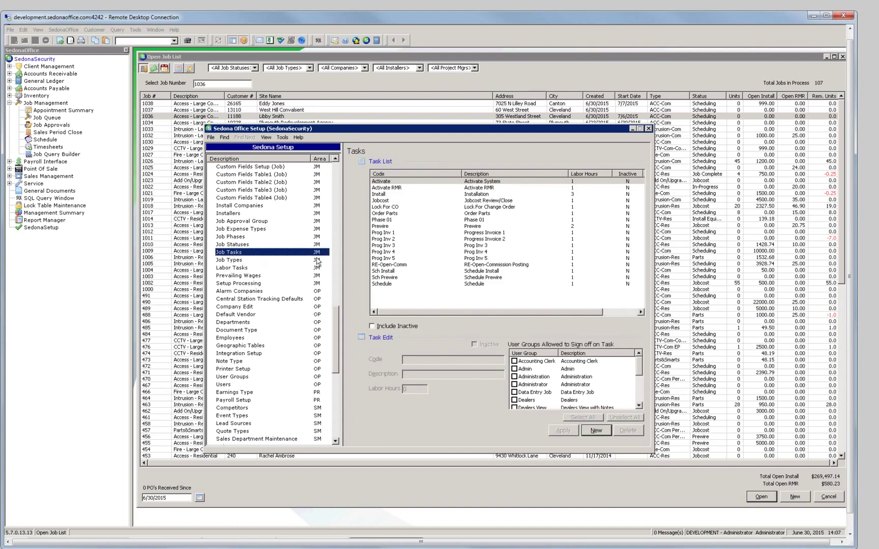
# Review the labor hours and sign-off user groups of the Activate, Activate RMR and Install tasks
pyautogui.click(485, 182)
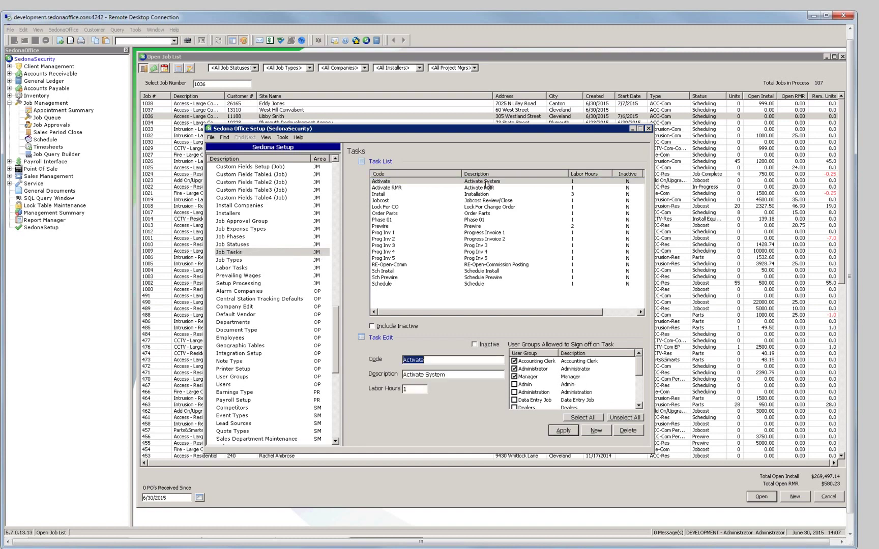
pyautogui.click(487, 188)
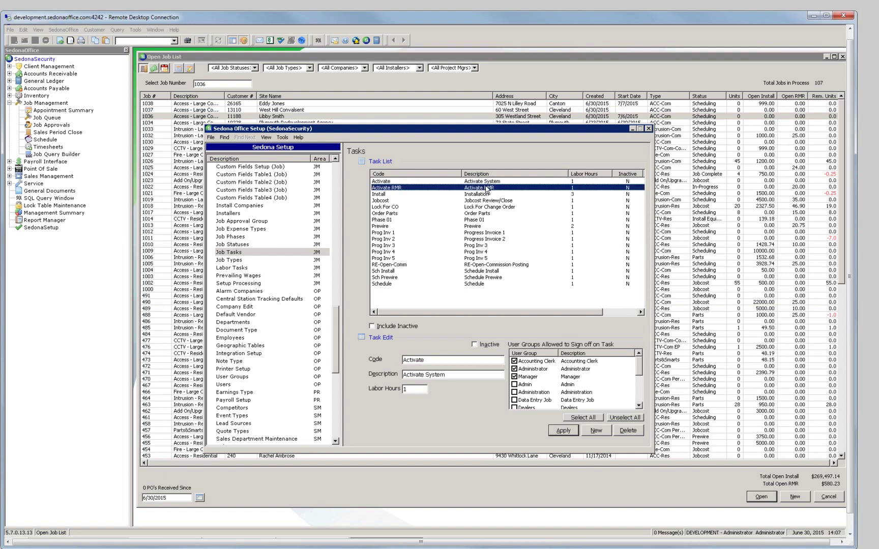
pyautogui.click(486, 195)
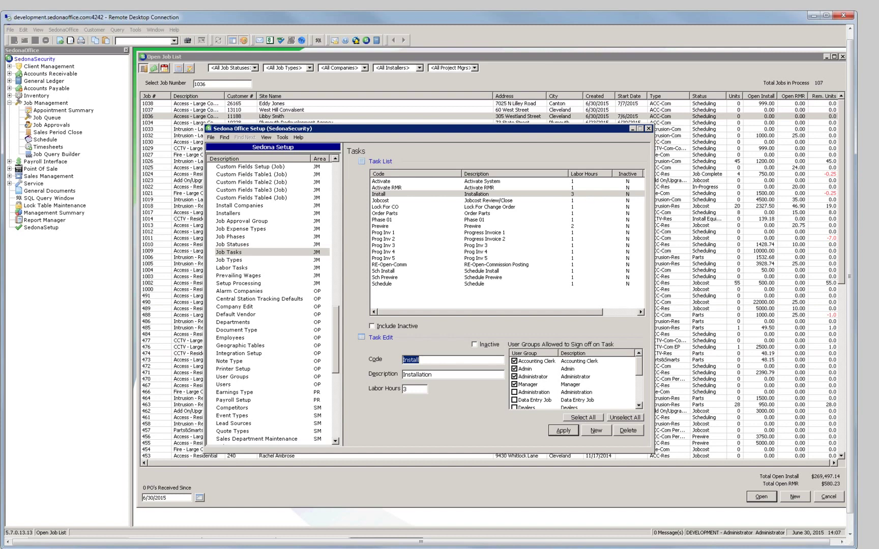
pyautogui.click(505, 182)
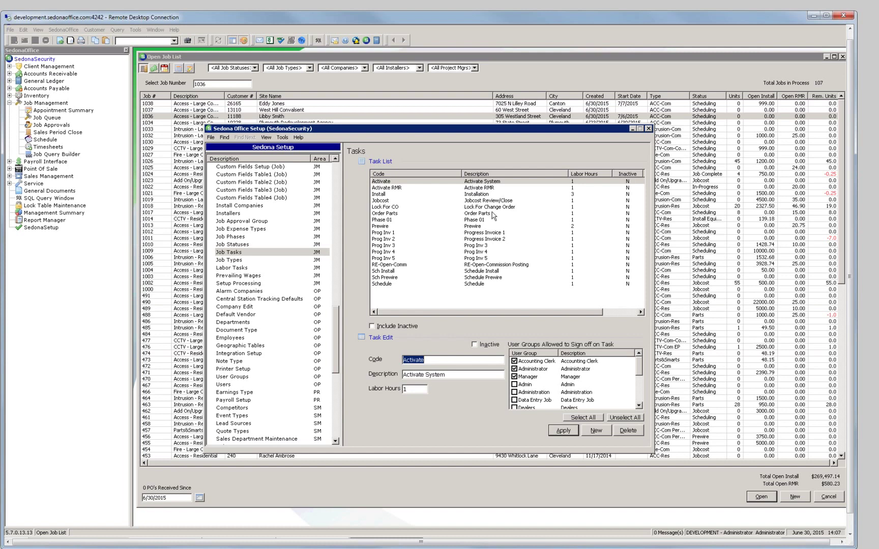
# Set the Order Parts task's labor hours to 0
pyautogui.click(492, 214)
pyautogui.click(419, 390)
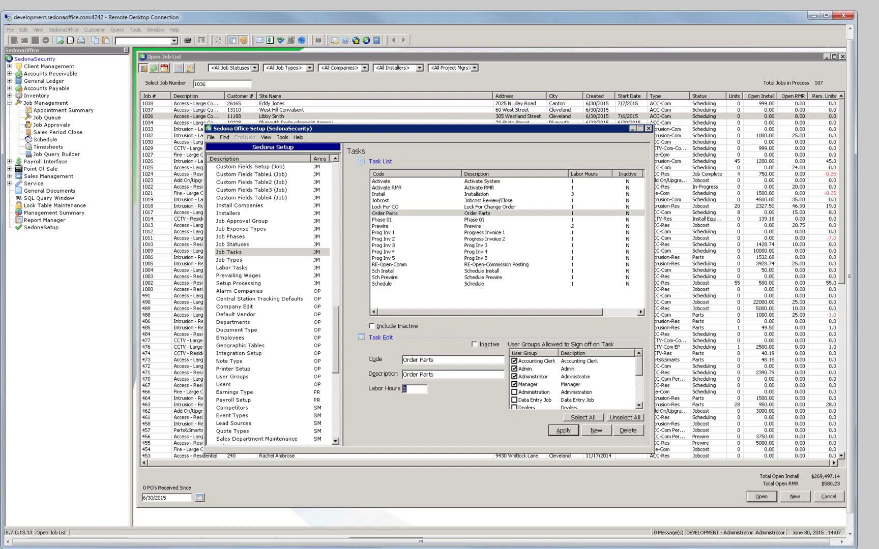
pyautogui.write('0')
pyautogui.click(458, 376)
# Show the job tasks of the ACC-Com job type and adjust the list so the Labor Hours column is fully visible
pyautogui.click(238, 260)
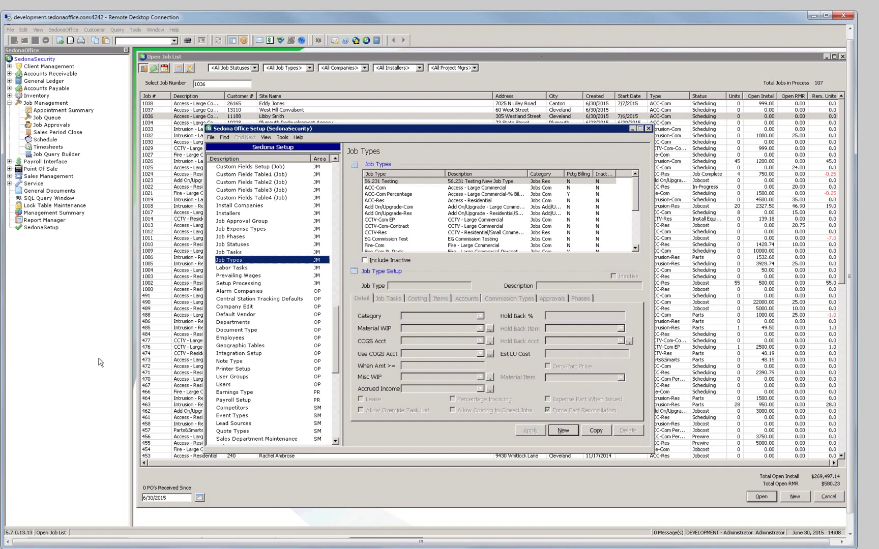
pyautogui.click(380, 188)
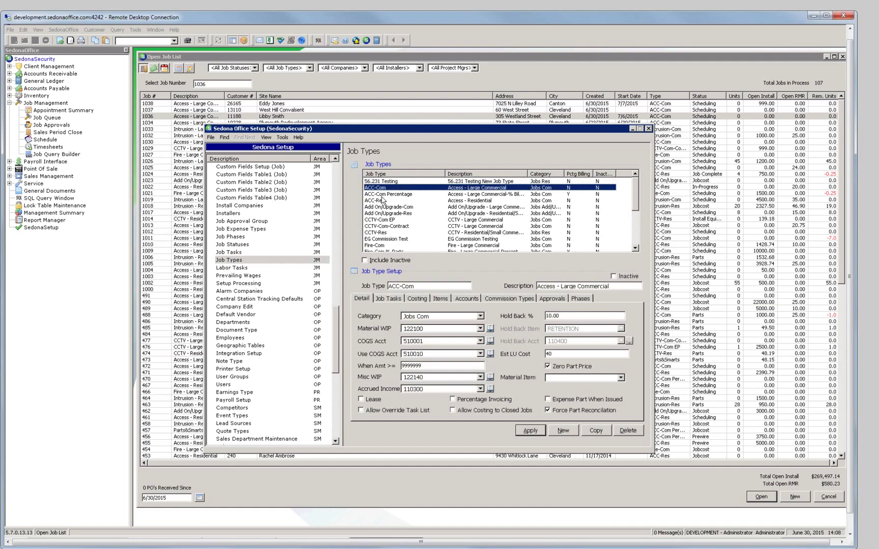
pyautogui.click(394, 300)
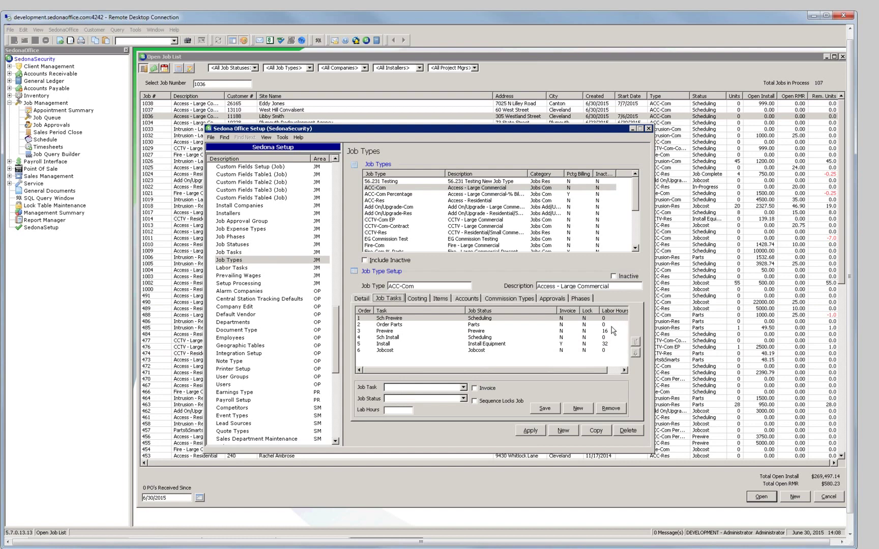
pyautogui.click(610, 370)
pyautogui.moveTo(463, 310); pyautogui.dragTo(455, 310)
pyautogui.moveTo(511, 370); pyautogui.dragTo(508, 370)
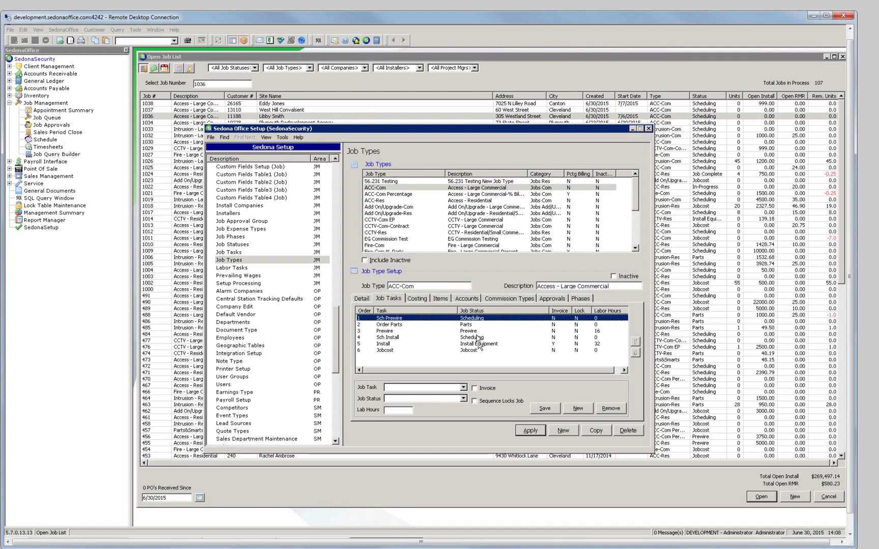
# Check the labor hours of the ACC-Com Prewire and Install tasks, and close the setup window
pyautogui.click(472, 331)
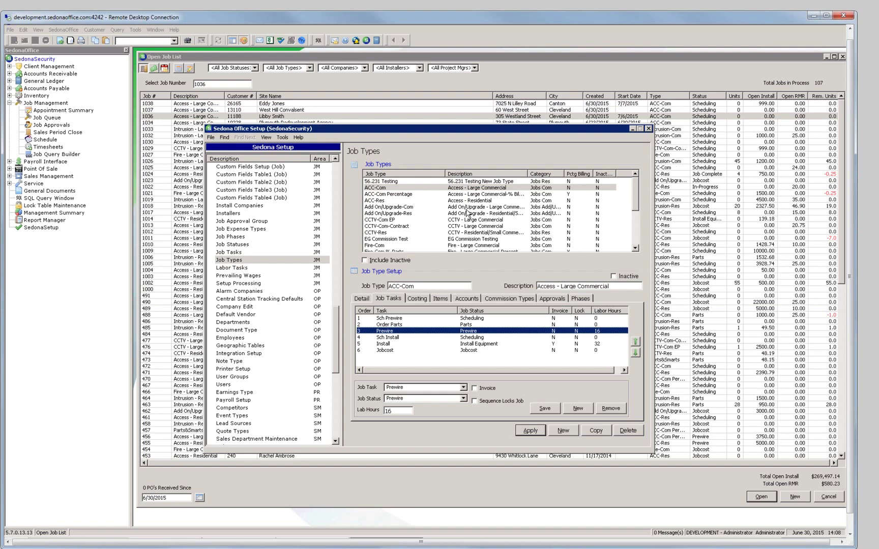
pyautogui.click(496, 344)
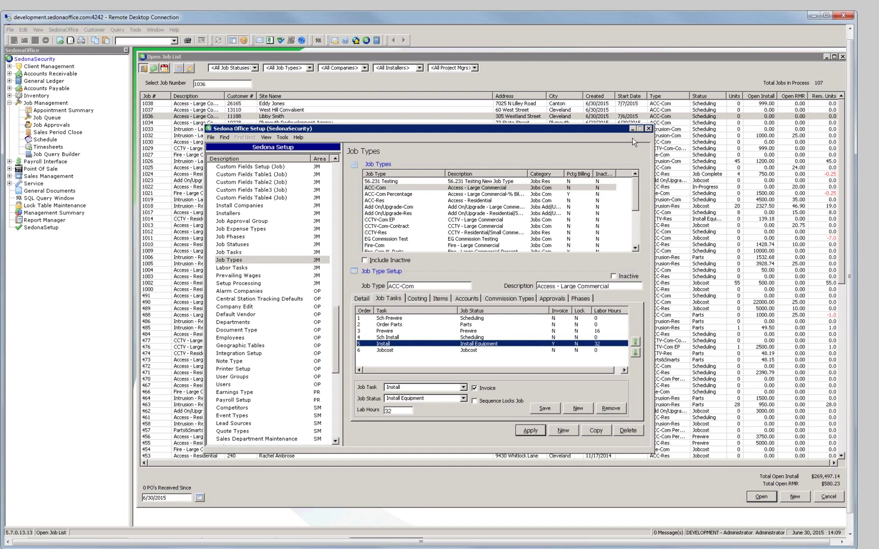
pyautogui.click(648, 129)
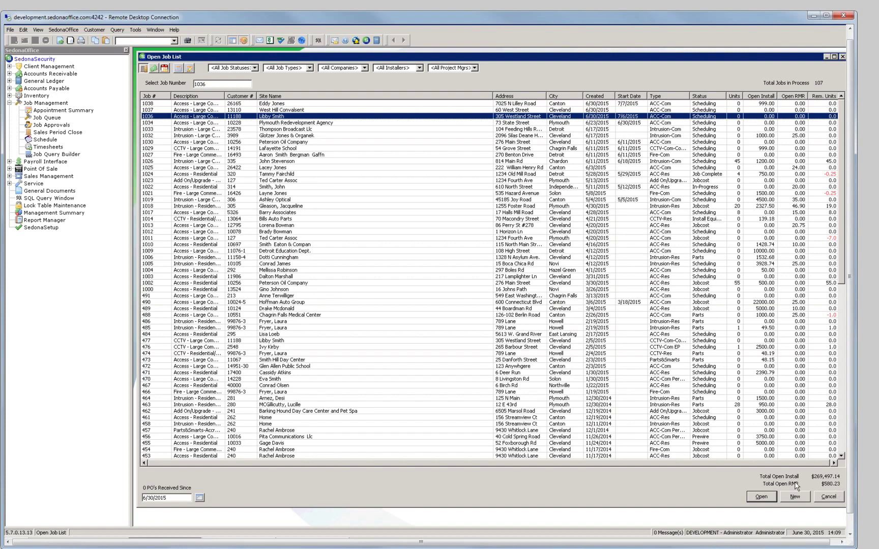
# Open job 1038's task list and widen its Phase column slightly
pyautogui.doubleClick(219, 106)
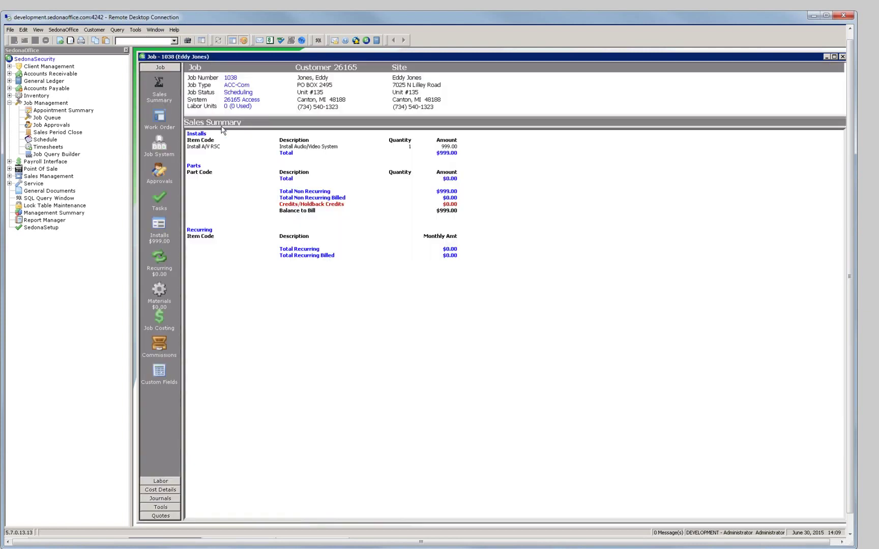
pyautogui.click(166, 197)
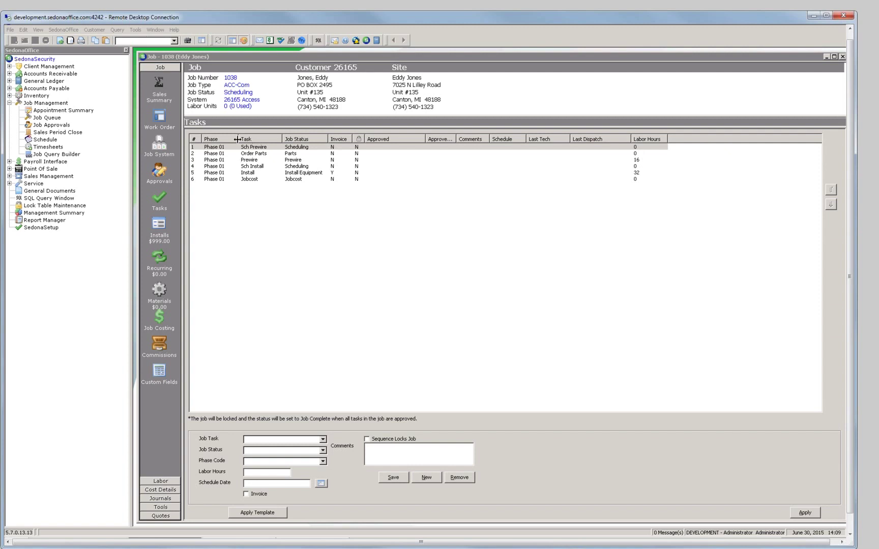
pyautogui.moveTo(237, 139); pyautogui.dragTo(245, 139)
pyautogui.click(260, 147)
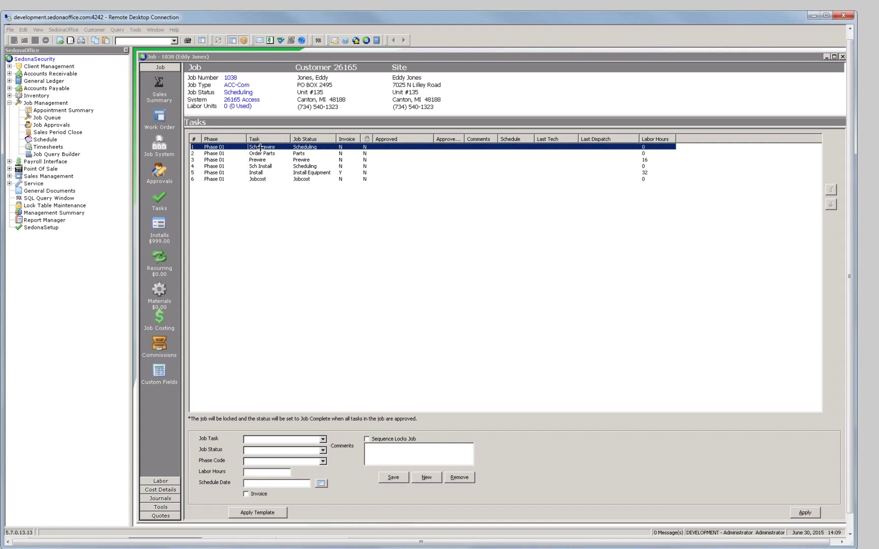
# Set job 1038's Prewire task to 8 labor hours and save the task
pyautogui.click(309, 161)
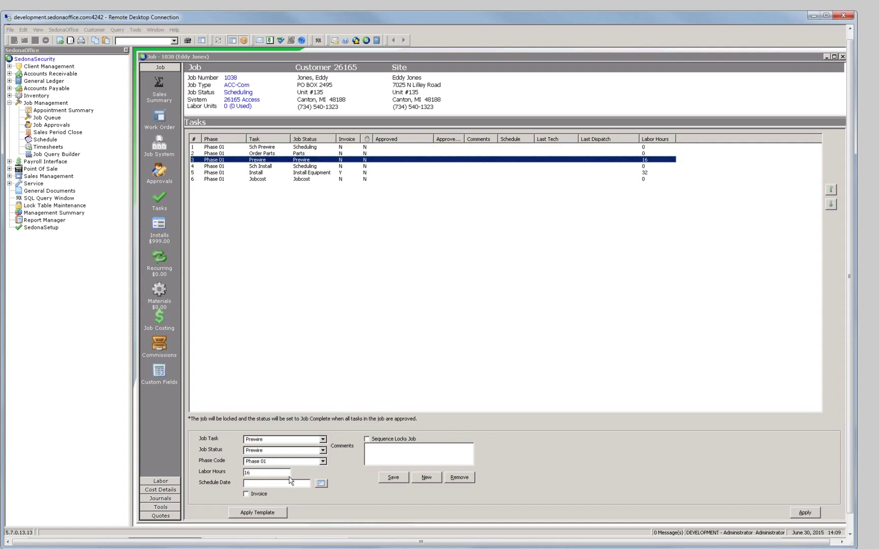
pyautogui.doubleClick(268, 473)
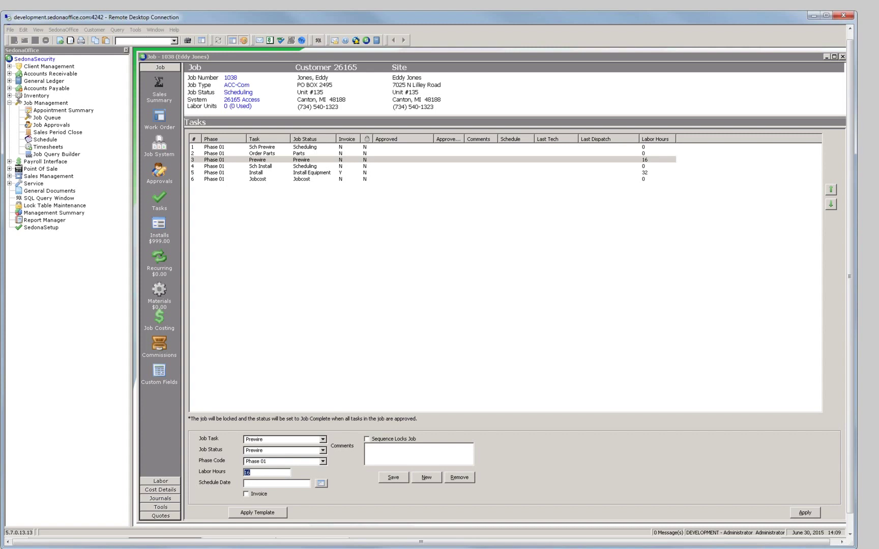
pyautogui.write('8')
pyautogui.click(386, 479)
# Set job 1038's Install task to 40 labor hours, save it and apply the task changes to the job
pyautogui.click(323, 172)
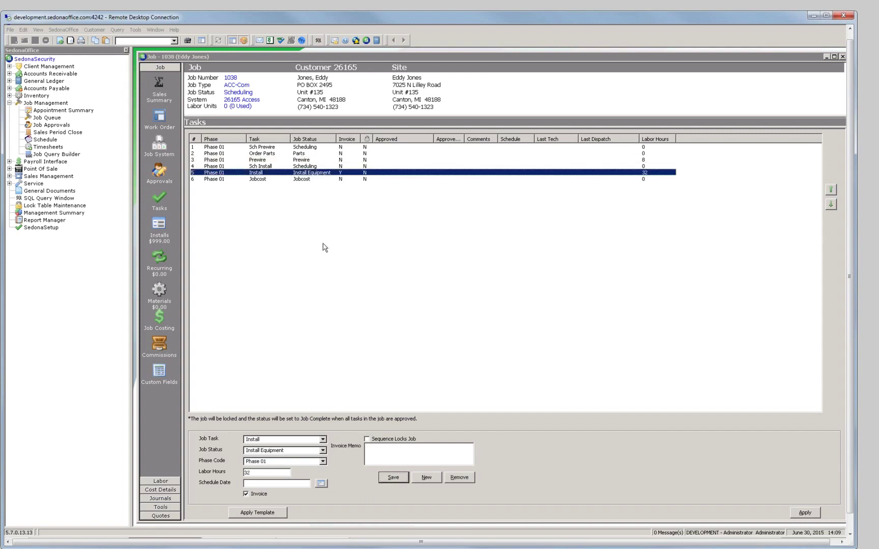
pyautogui.doubleClick(267, 472)
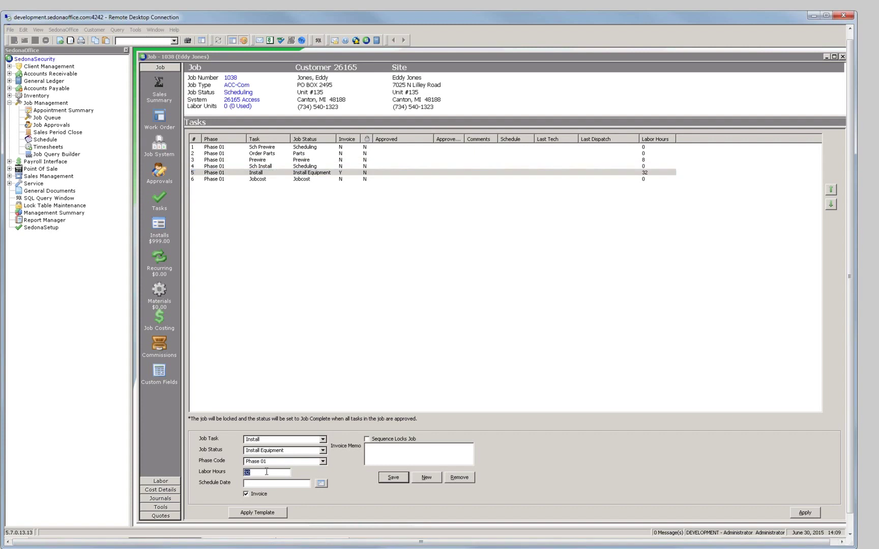
pyautogui.write('40')
pyautogui.click(388, 481)
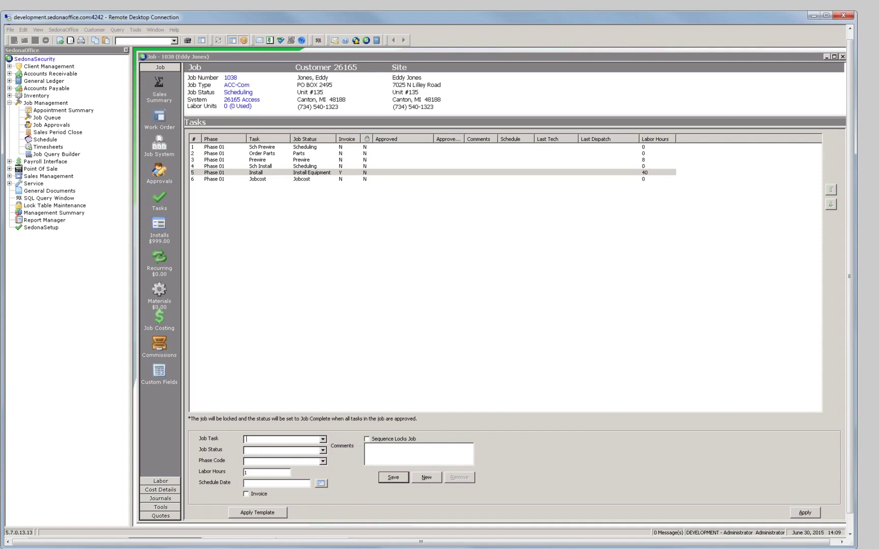
pyautogui.click(812, 514)
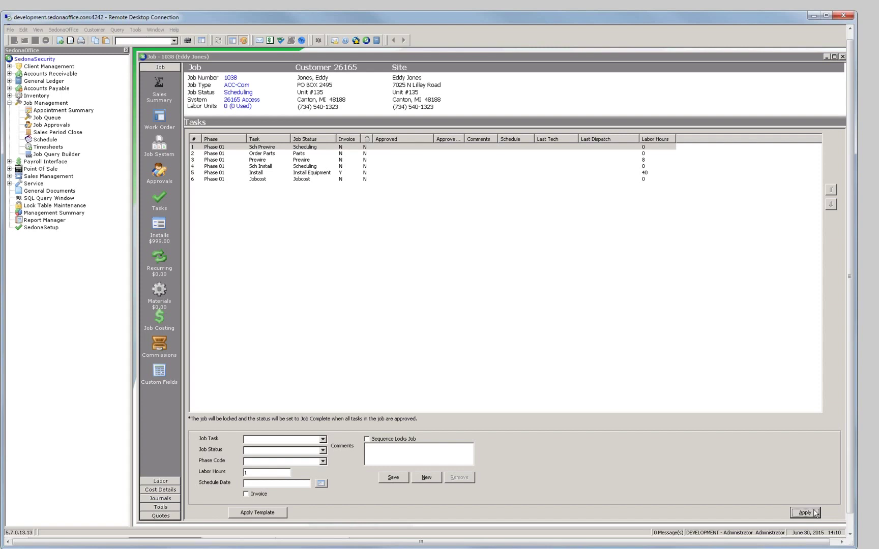
# Close job 1038 and switch back to the Job Planner
pyautogui.click(842, 57)
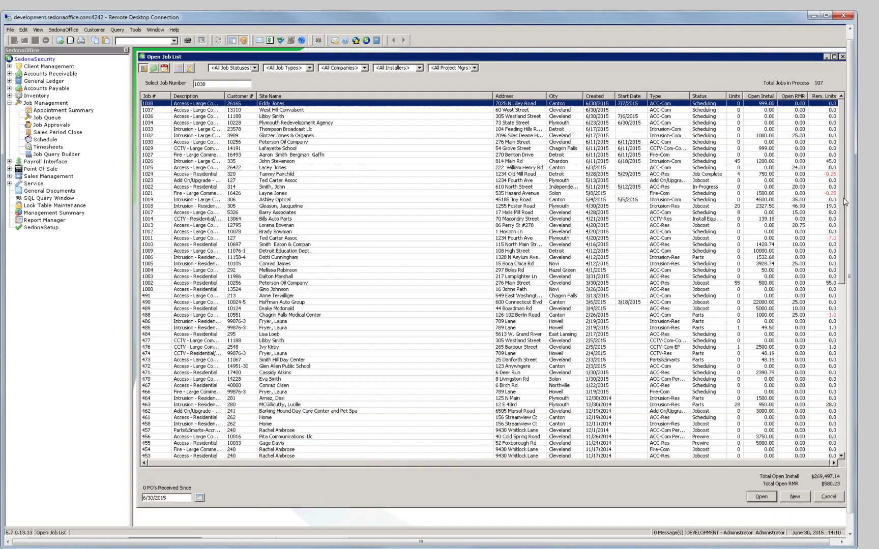
pyautogui.moveTo(848, 193); pyautogui.dragTo(848, 214)
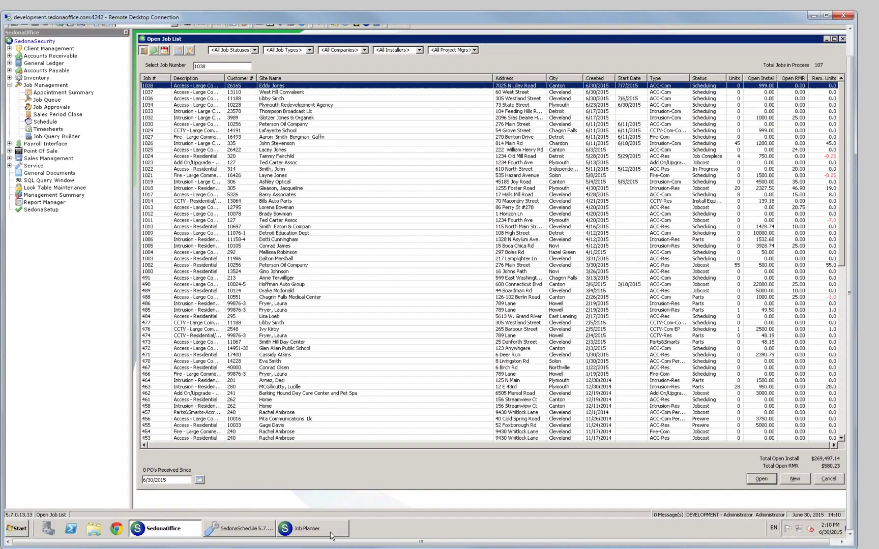
pyautogui.click(331, 531)
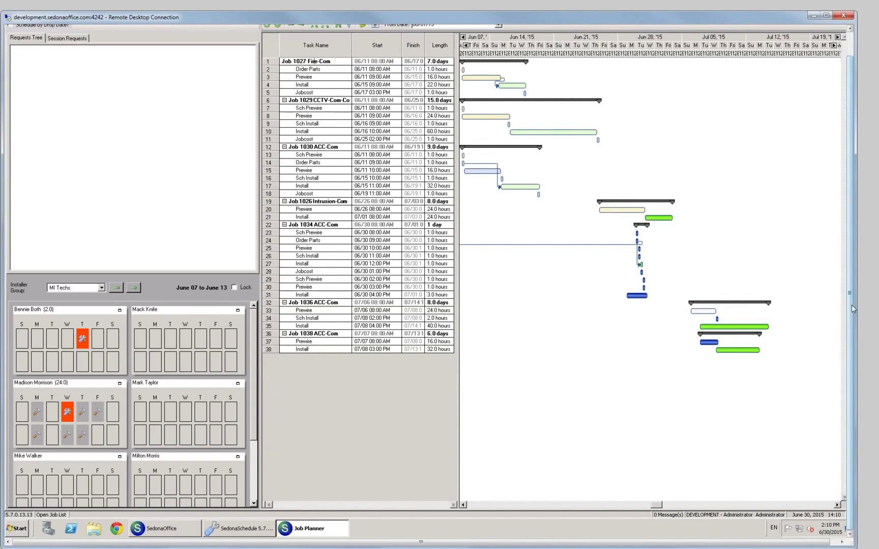
pyautogui.moveTo(851, 304); pyautogui.dragTo(851, 280)
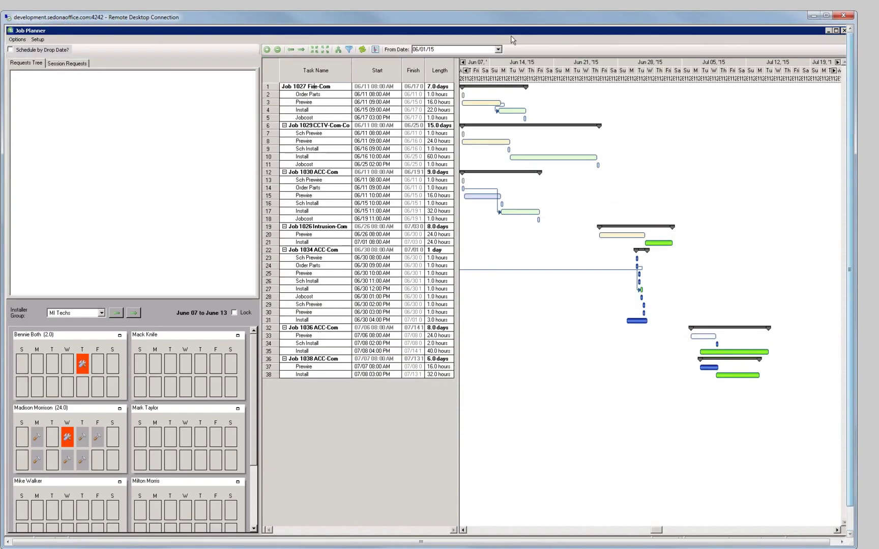
# Refresh the Job Planner data and bring job 1038's Prewire task into view in the Gantt chart
pyautogui.click(362, 49)
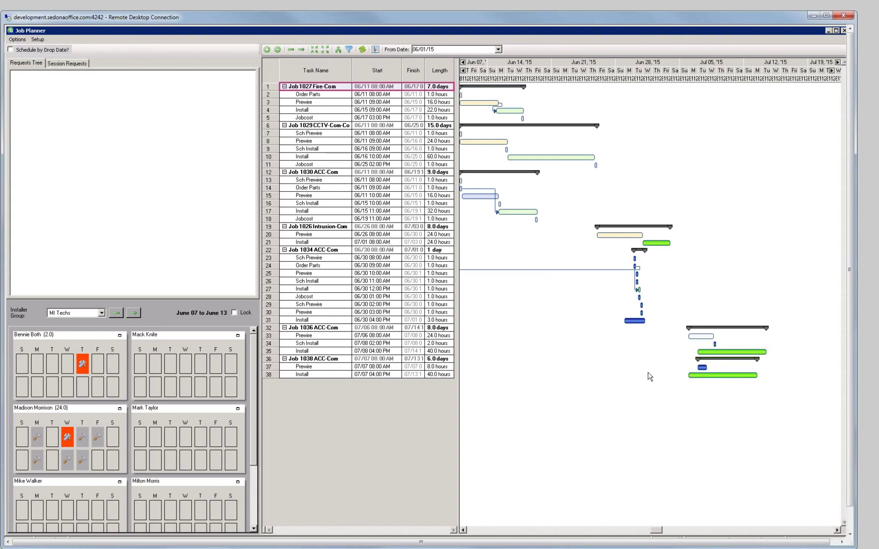
pyautogui.click(341, 361)
pyautogui.click(327, 366)
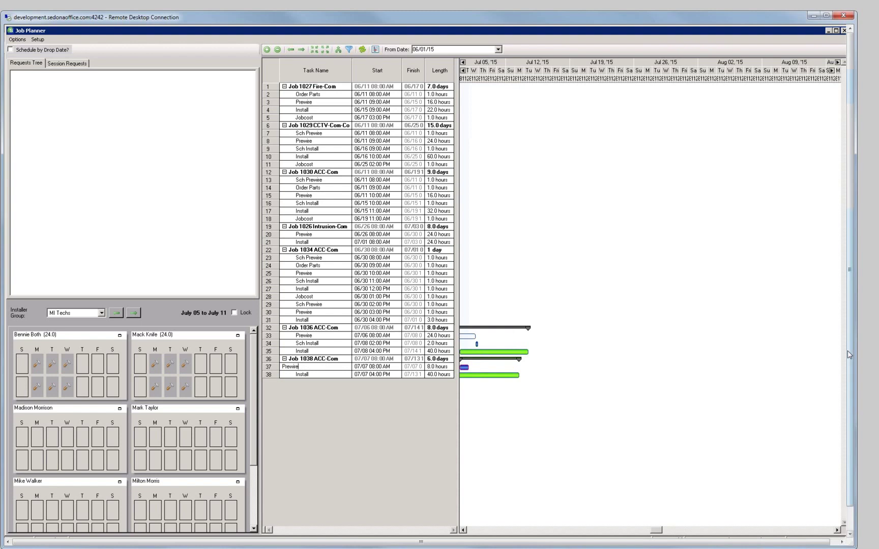
# Switch to SedonaOffice and open job 1038's work order entry to check its projected start date
pyautogui.moveTo(847, 350); pyautogui.dragTo(848, 375)
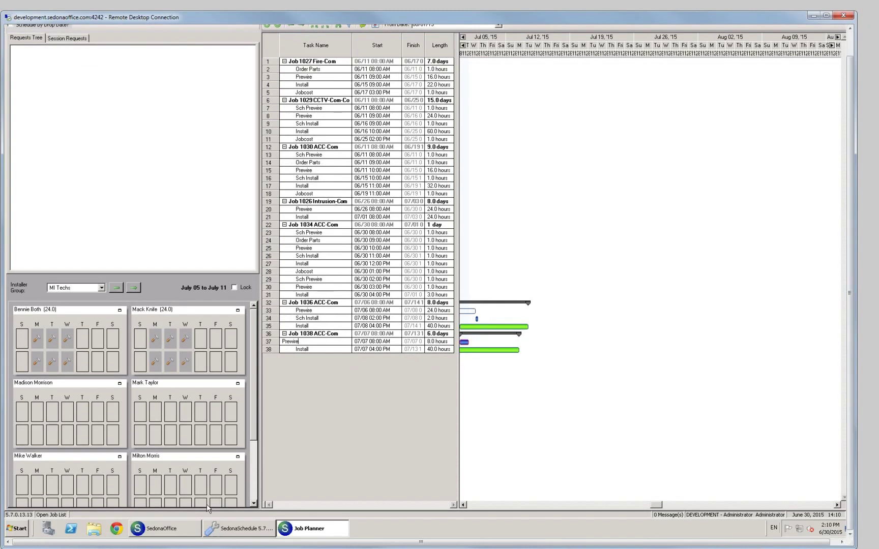
pyautogui.click(184, 531)
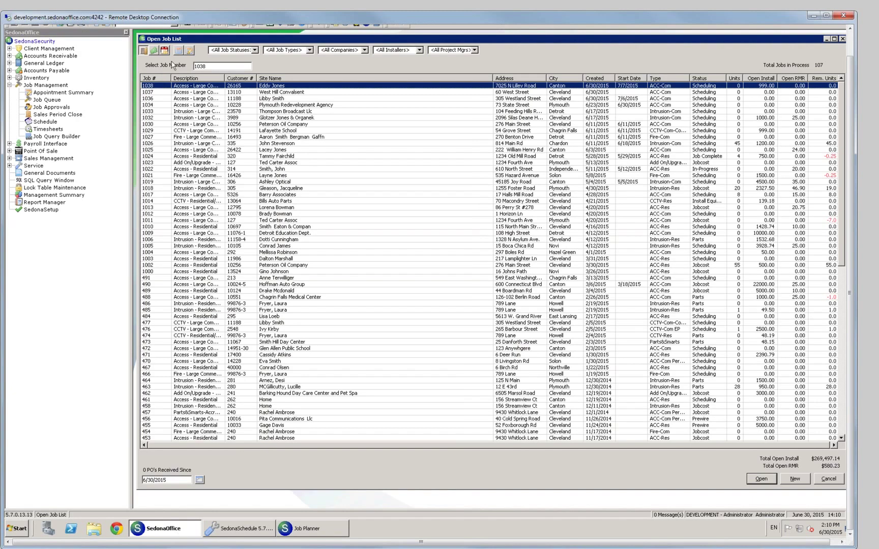
pyautogui.doubleClick(179, 86)
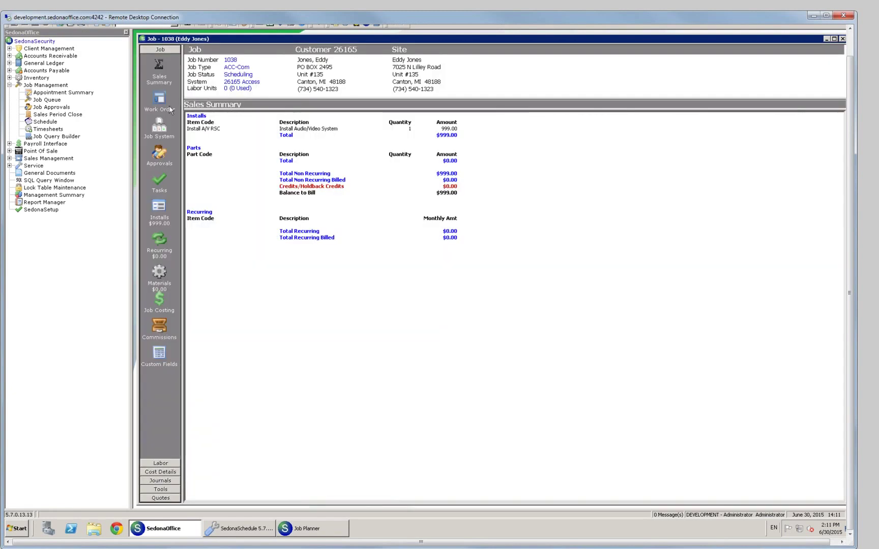
pyautogui.click(168, 105)
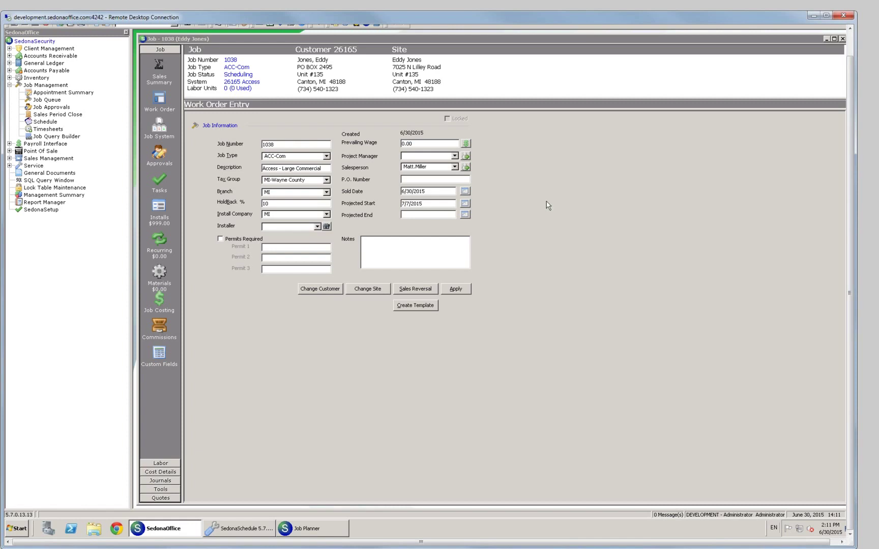
# Close job 1038's work order and return to the Job Planner
pyautogui.click(842, 40)
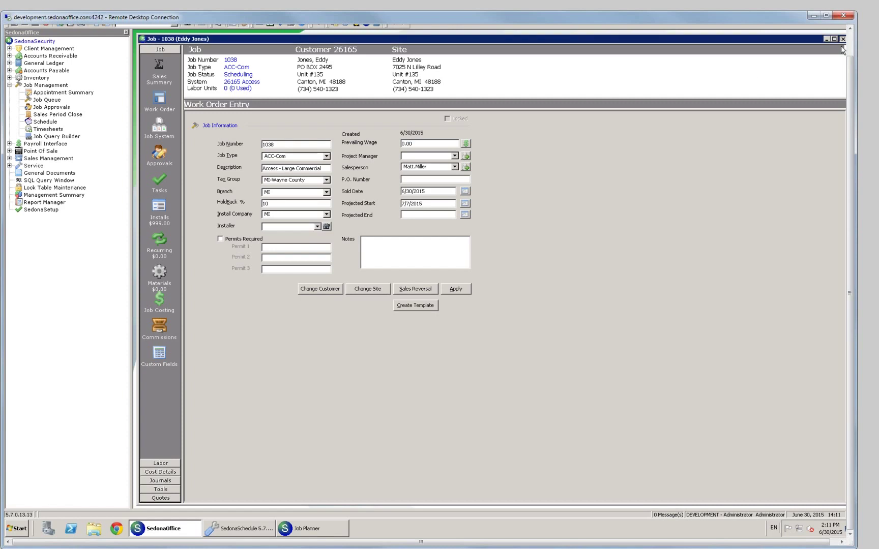
pyautogui.click(842, 39)
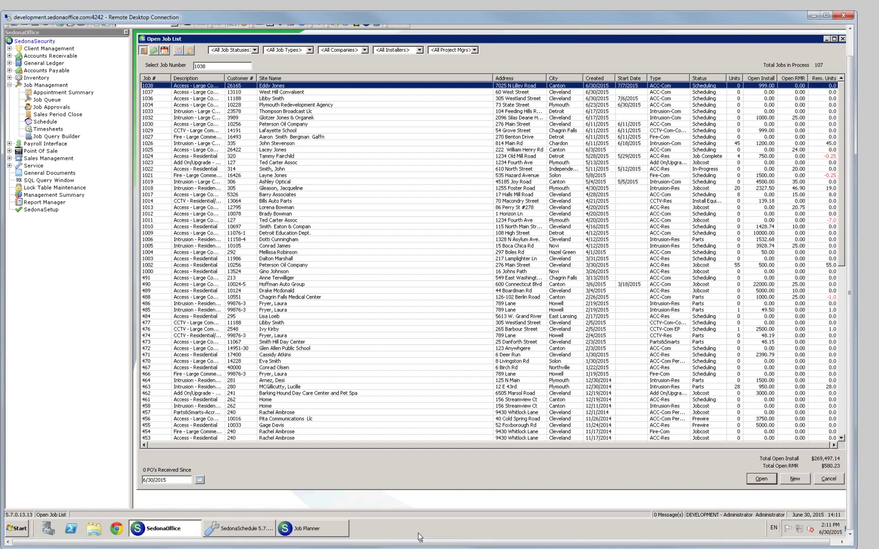
pyautogui.click(318, 532)
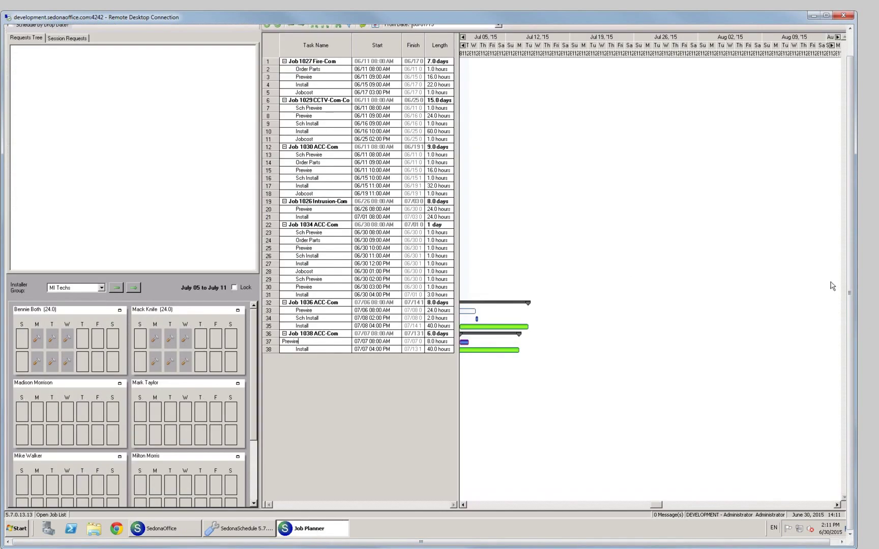
pyautogui.moveTo(850, 284); pyautogui.dragTo(849, 257)
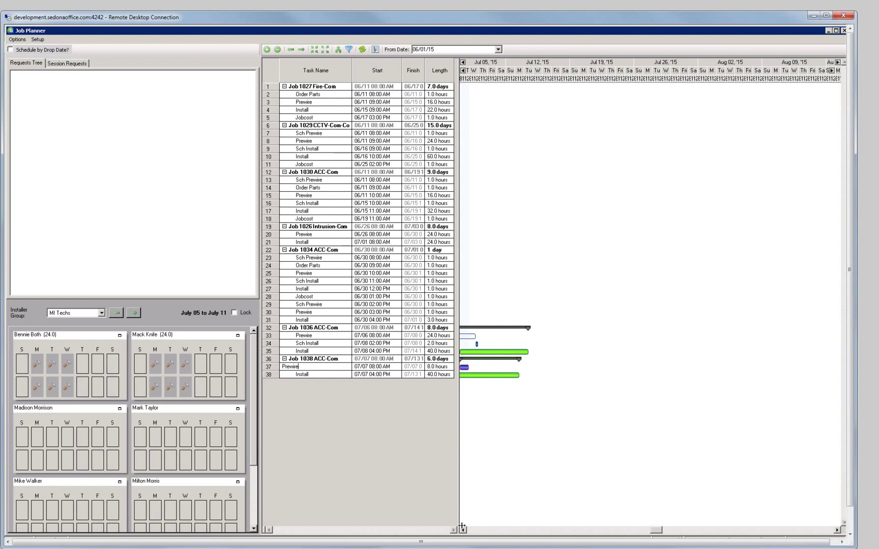
# Bring the task bars of jobs 1027 and 1029 into view in the Gantt chart
pyautogui.click(311, 86)
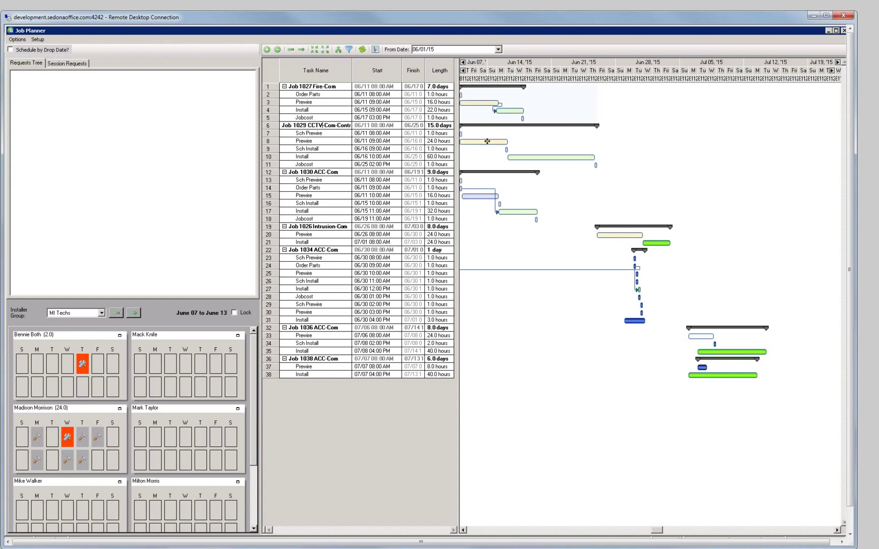
pyautogui.click(368, 142)
pyautogui.click(507, 156)
# Zoom the Gantt chart in for a closer look at the task bars, and zoom out one level
pyautogui.click(278, 53)
pyautogui.click(267, 51)
pyautogui.click(268, 50)
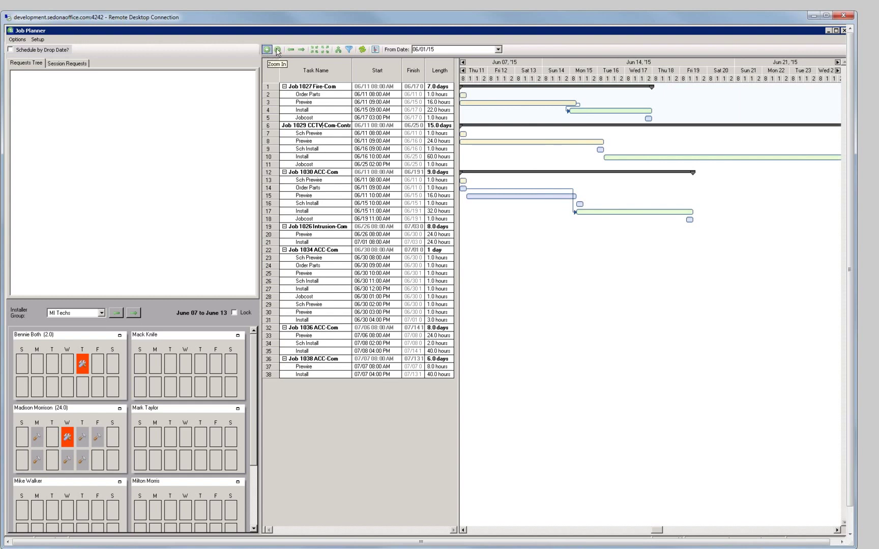
pyautogui.click(277, 50)
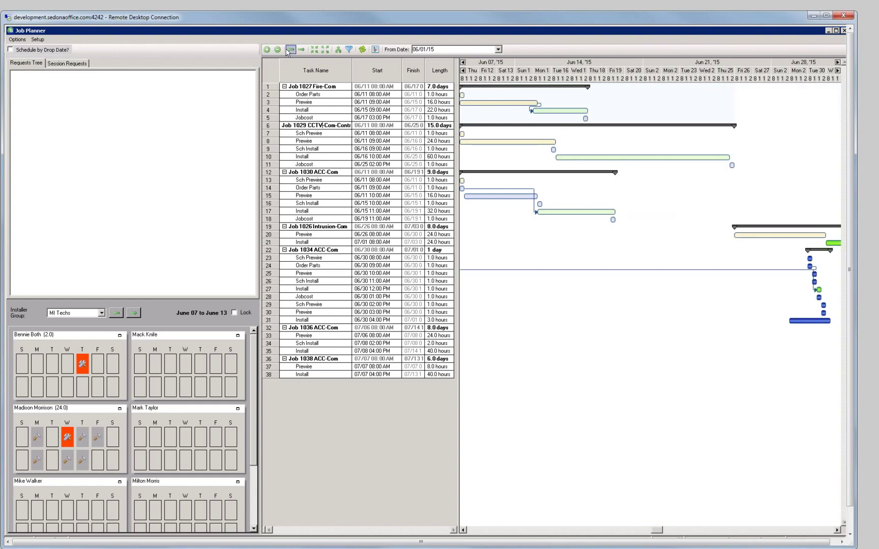
# Step forward through the planner's jobs past job 1034, and go back one job to it
pyautogui.click(302, 51)
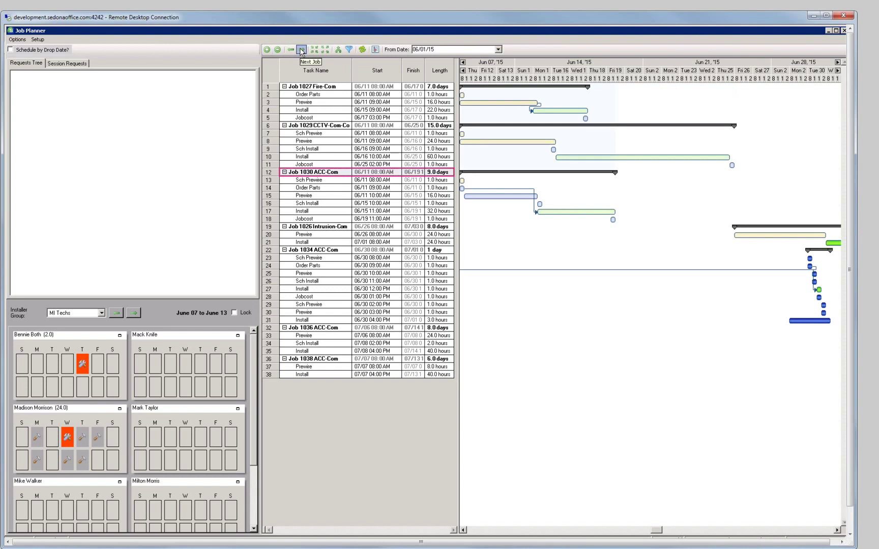
pyautogui.click(301, 50)
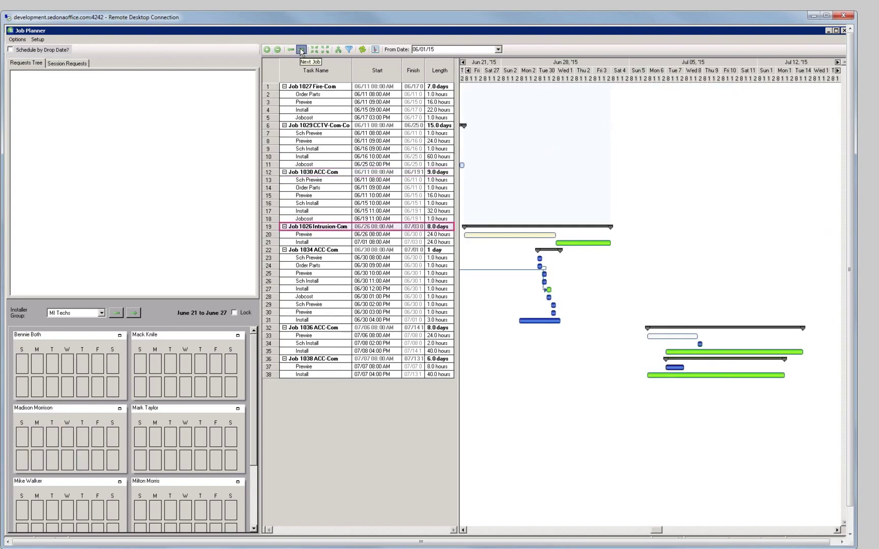
pyautogui.click(301, 51)
pyautogui.click(301, 51)
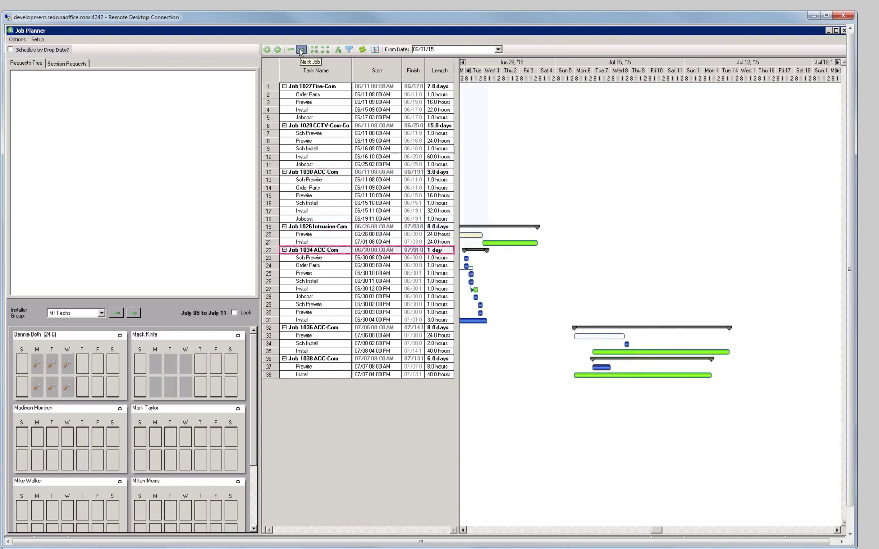
pyautogui.click(291, 50)
# Zoom the chart's timescale in and out, and collapse and re-expand all jobs in the task list
pyautogui.click(315, 50)
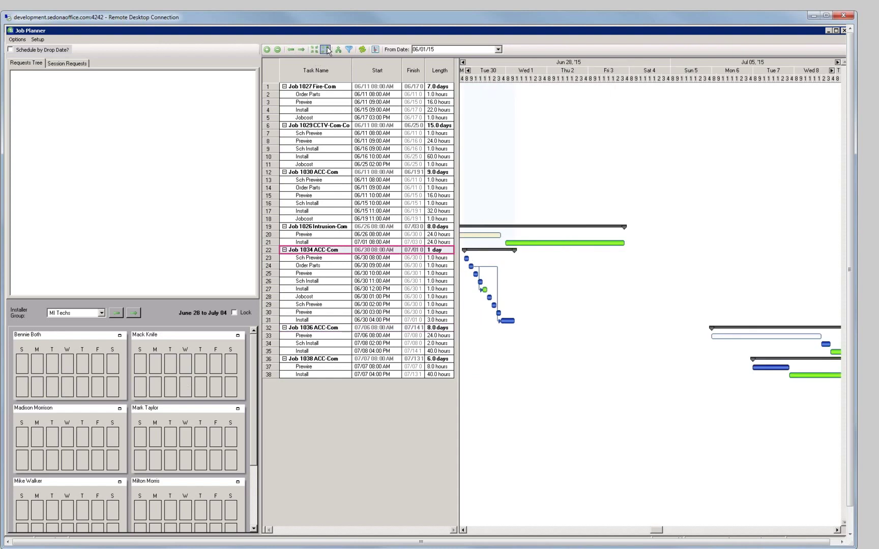
pyautogui.click(326, 50)
pyautogui.click(326, 50)
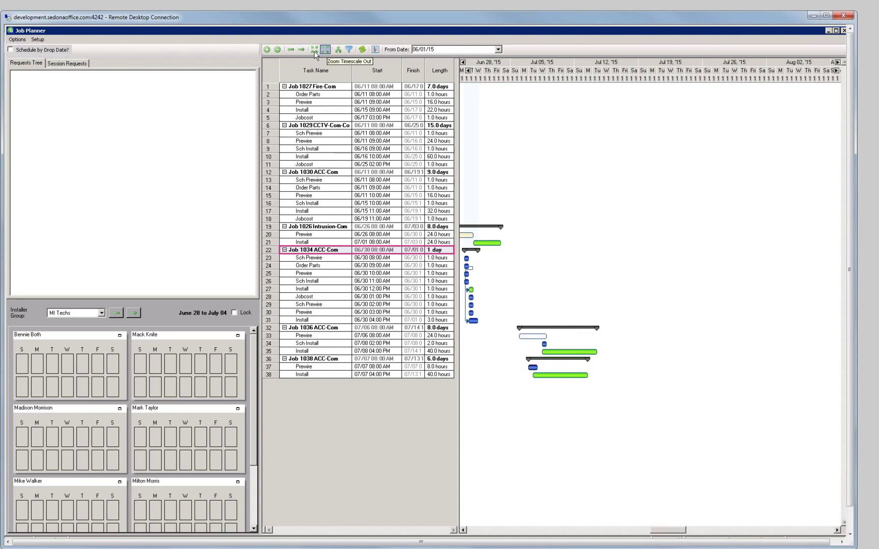
pyautogui.click(314, 49)
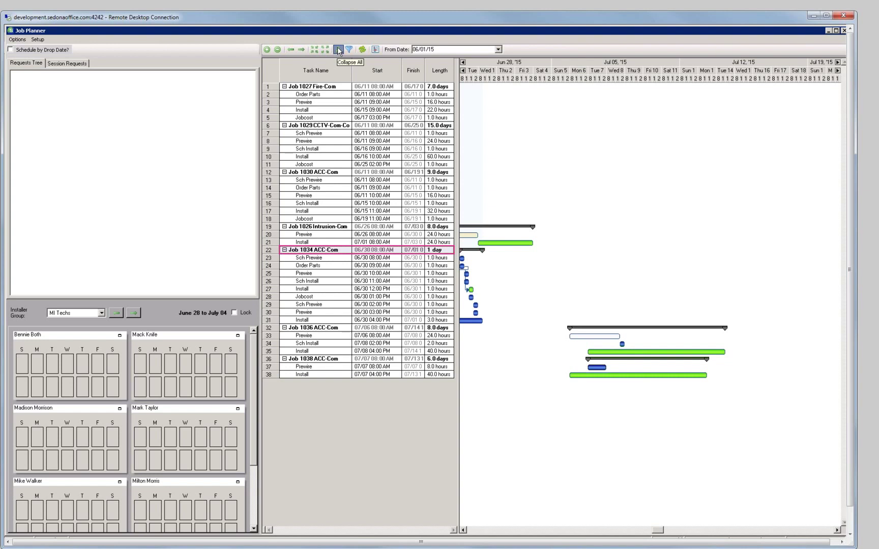
pyautogui.click(339, 51)
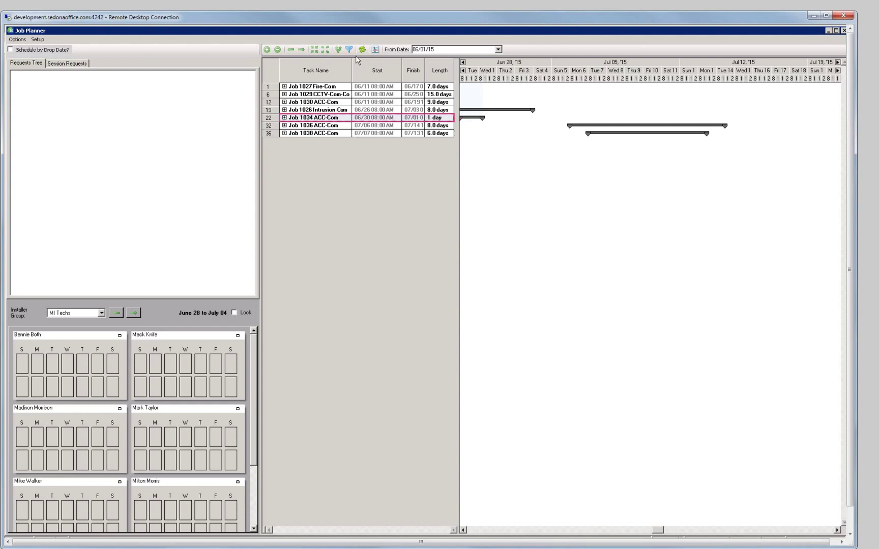
pyautogui.click(339, 50)
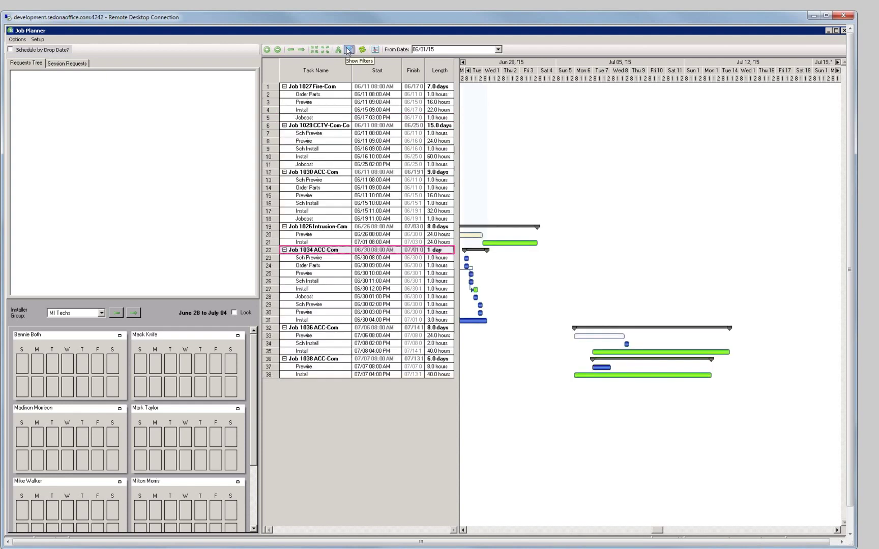
# Open the job filters, look over the Job Status choices and close the filters without selecting any
pyautogui.click(348, 51)
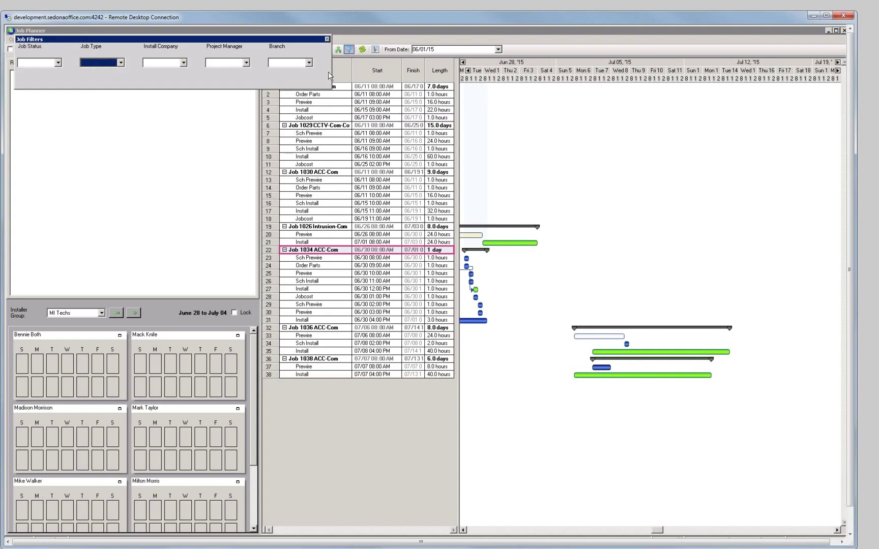
pyautogui.click(59, 63)
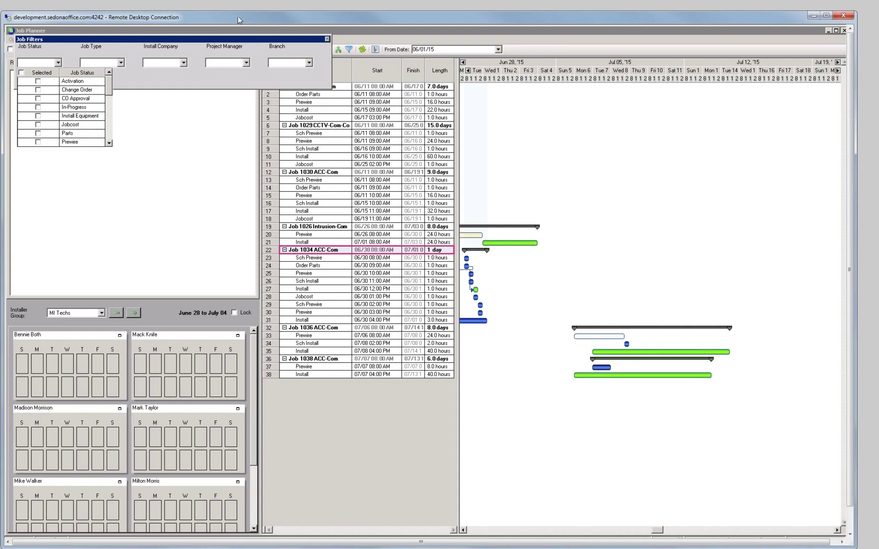
pyautogui.click(328, 40)
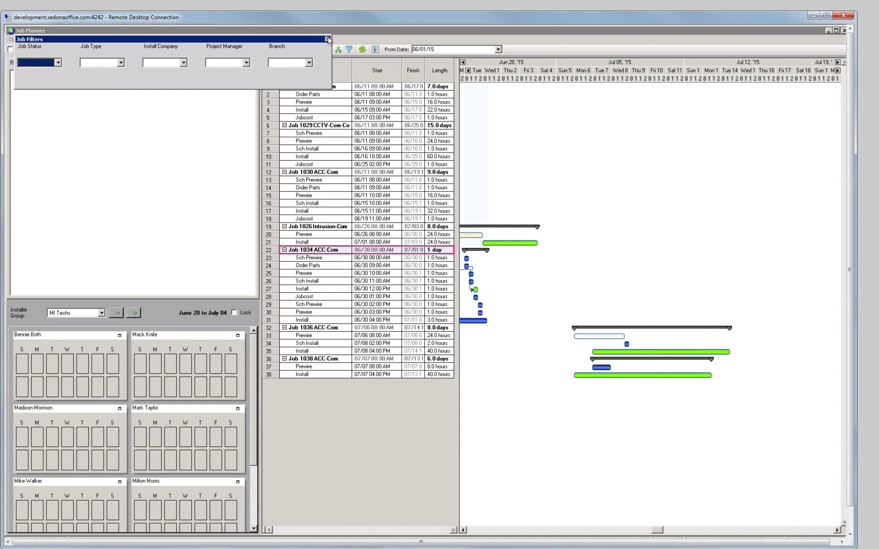
pyautogui.click(328, 39)
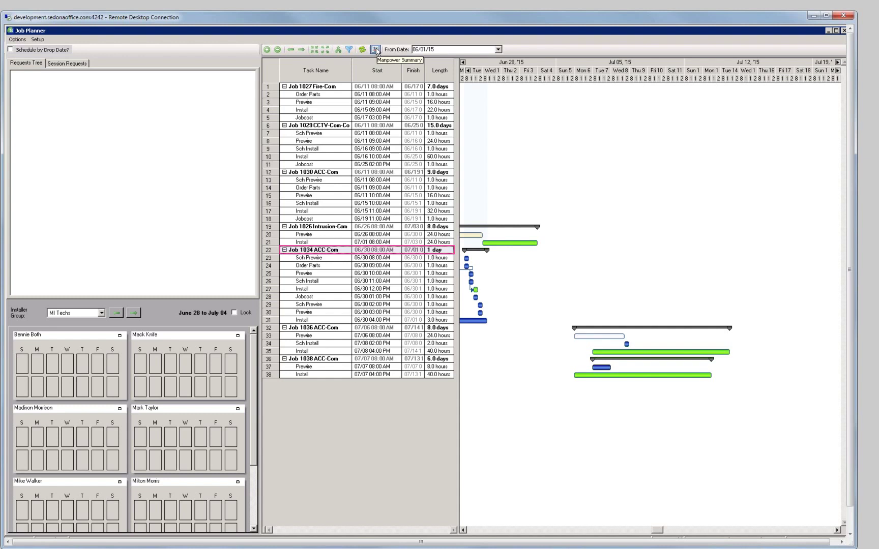
# View the Manpower Summary of requested, scheduled and total days per task code, and close it
pyautogui.click(376, 50)
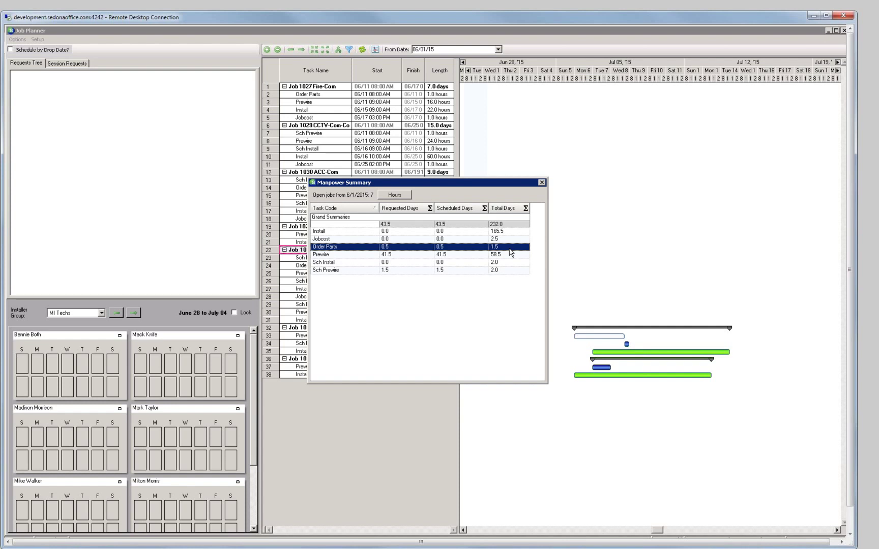
pyautogui.click(542, 183)
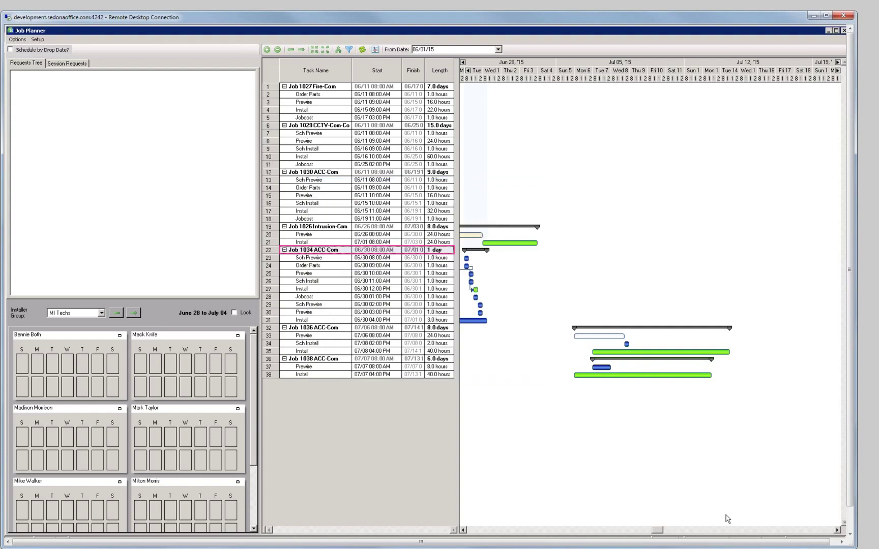
# Create a request for job 1034's Sch Prewire task from its bar in the Gantt chart
pyautogui.click(464, 530)
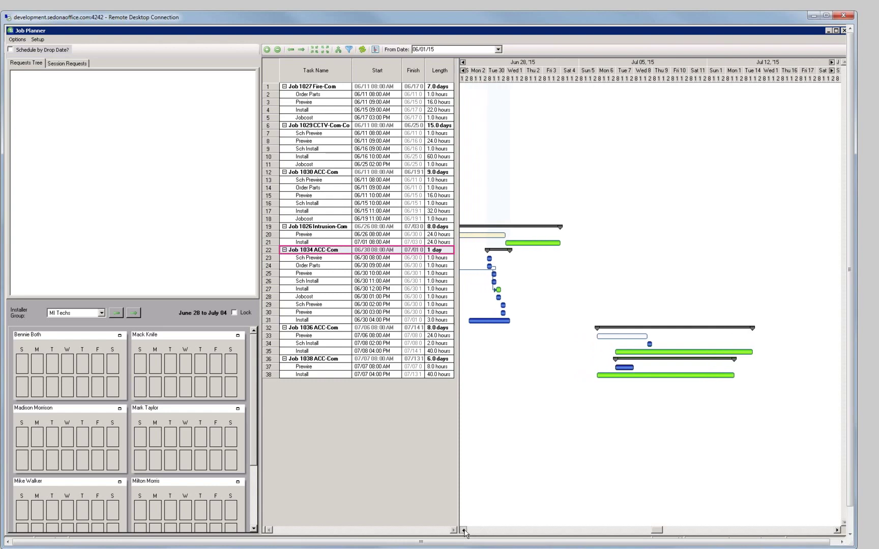
pyautogui.click(463, 530)
pyautogui.click(464, 530)
pyautogui.click(463, 530)
pyautogui.click(463, 530)
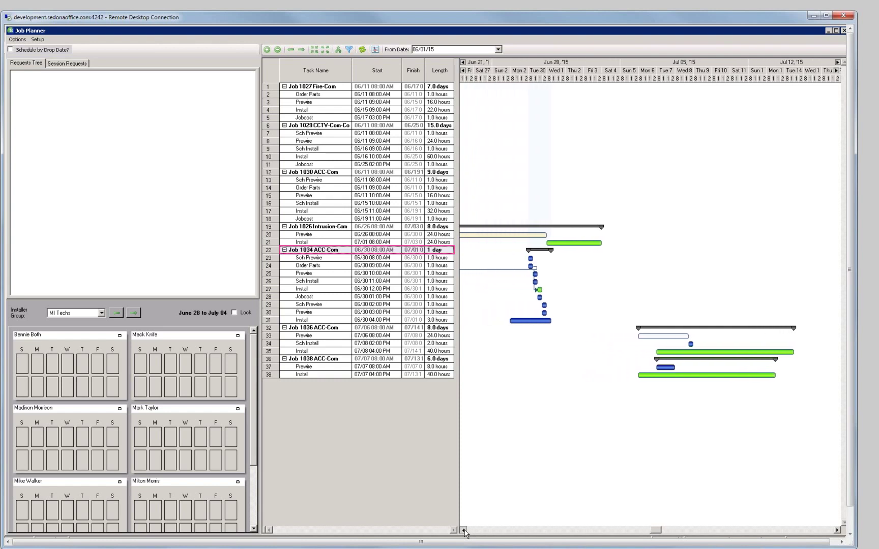
pyautogui.click(464, 530)
pyautogui.click(463, 530)
pyautogui.click(463, 530)
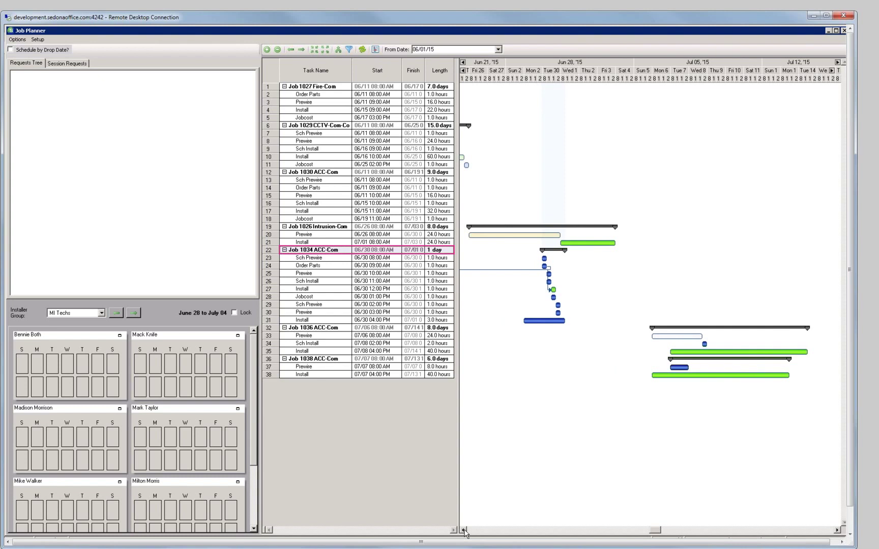
pyautogui.click(464, 530)
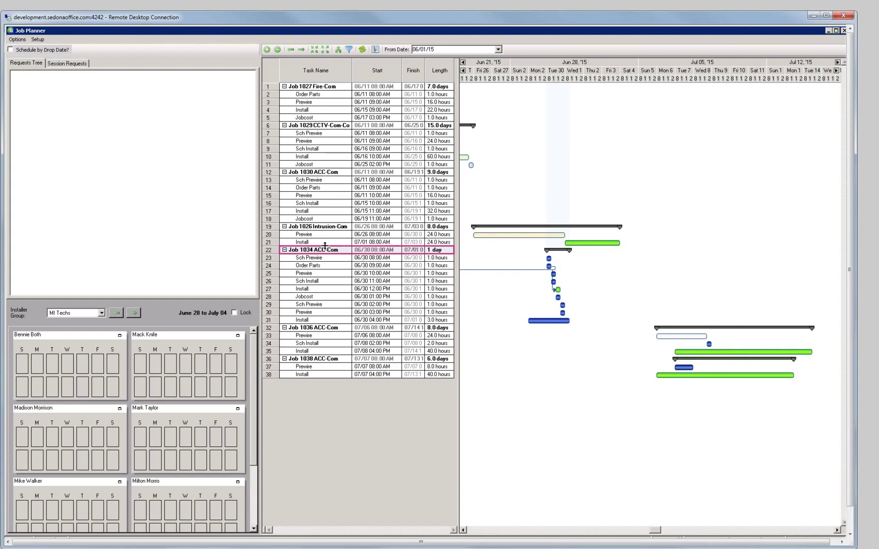
pyautogui.click(266, 50)
pyautogui.click(266, 49)
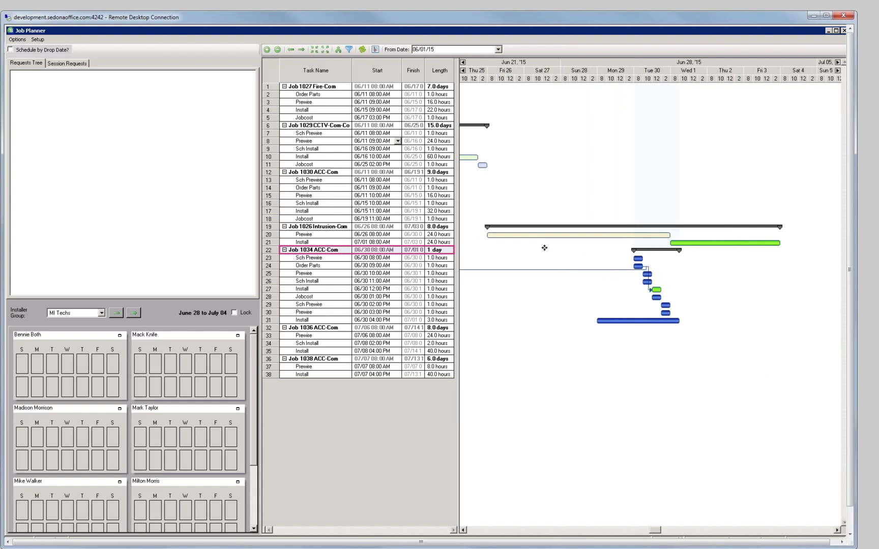
pyautogui.click(637, 258)
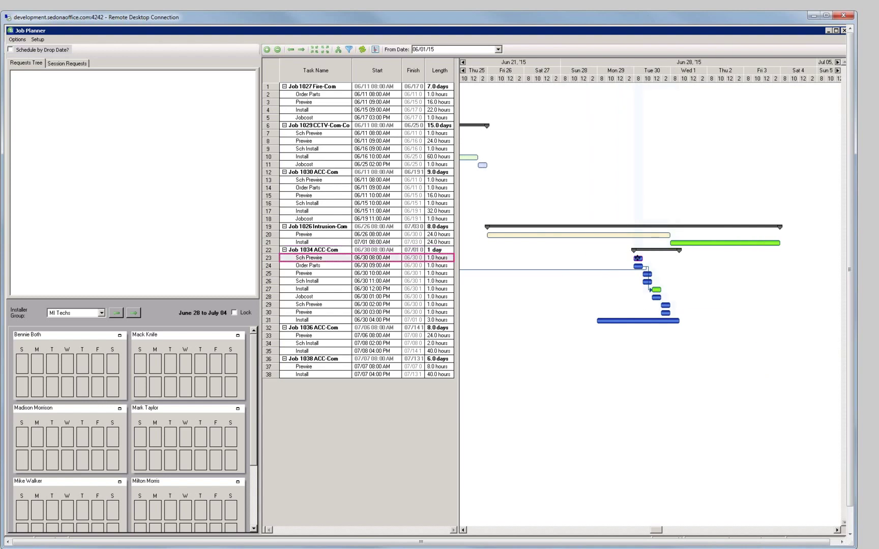
pyautogui.rightClick(638, 259)
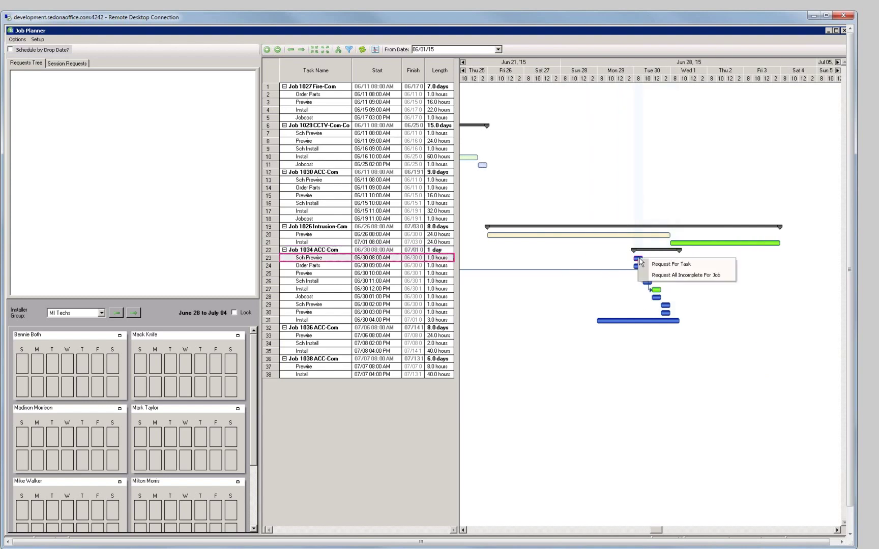
pyautogui.click(677, 265)
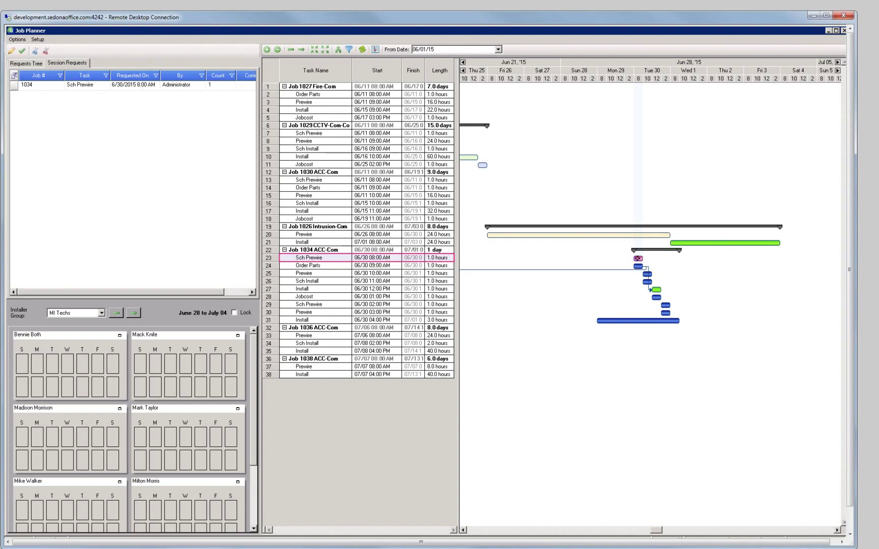
# Create a request for job 1034's Sch Install task from its bar in the Gantt chart
pyautogui.moveTo(638, 260)
pyautogui.click(649, 281)
pyautogui.rightClick(648, 281)
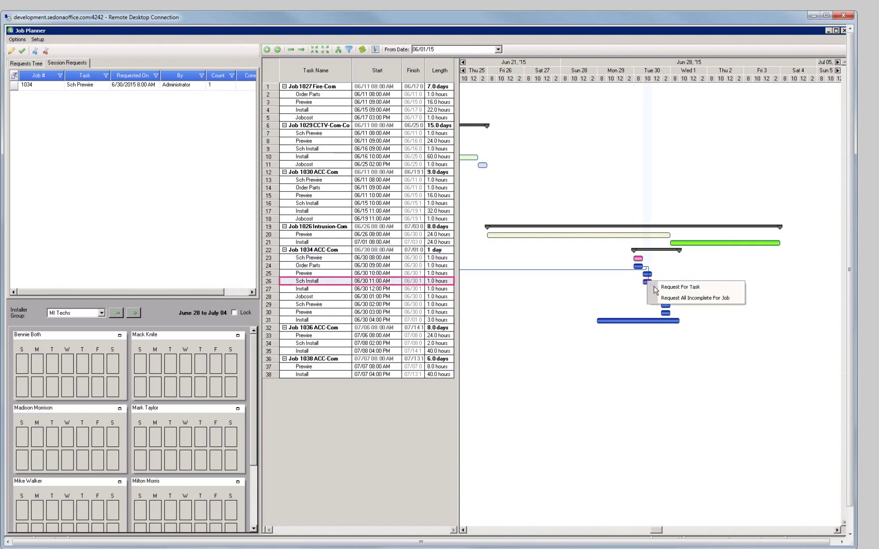
pyautogui.click(652, 287)
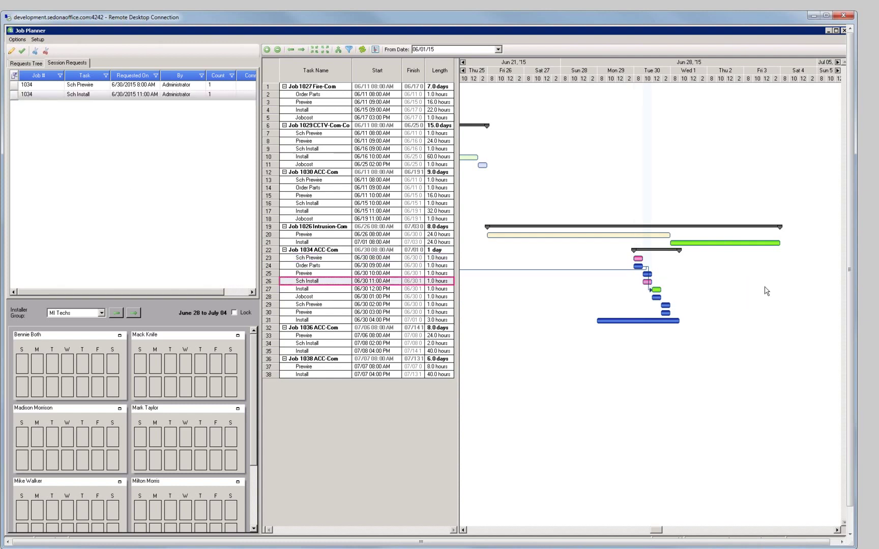
# Create requests for job 1036's Sch Install task and job 1038's Prewire task from their Gantt bars
pyautogui.click(332, 327)
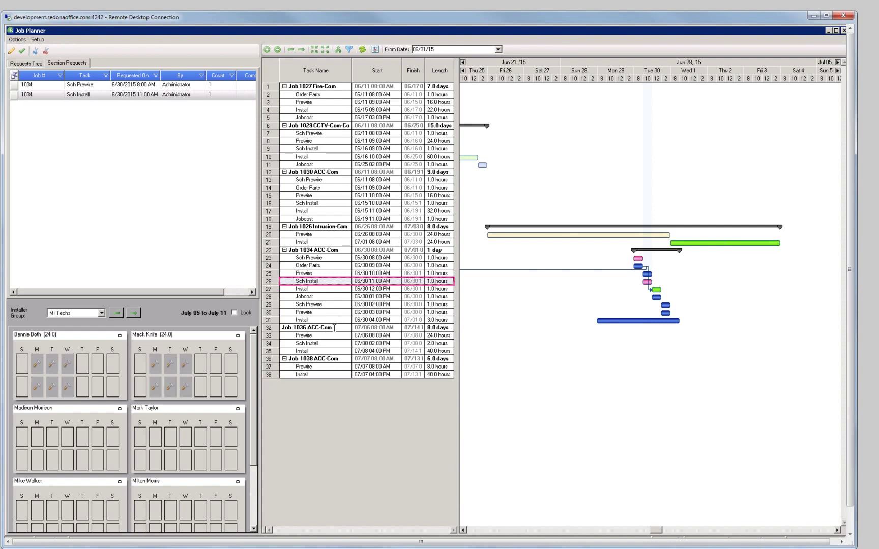
pyautogui.rightClick(565, 345)
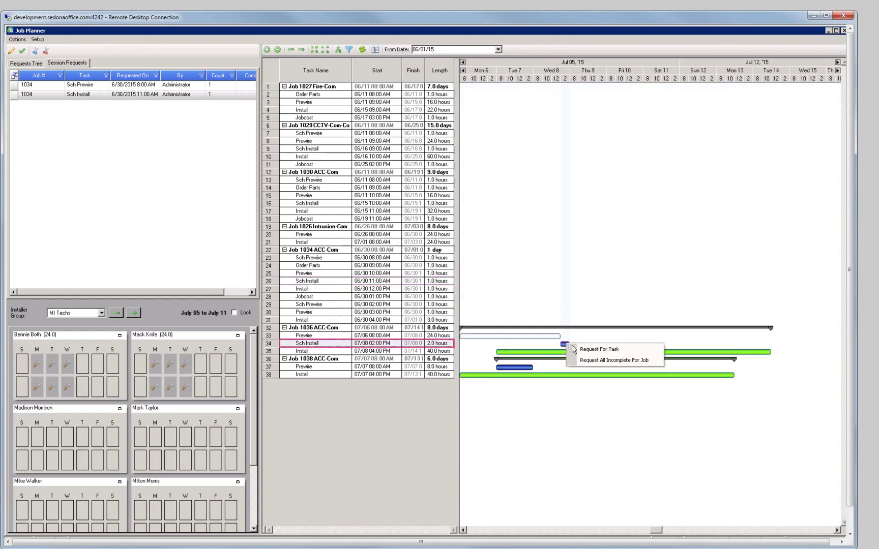
pyautogui.click(576, 350)
pyautogui.rightClick(520, 369)
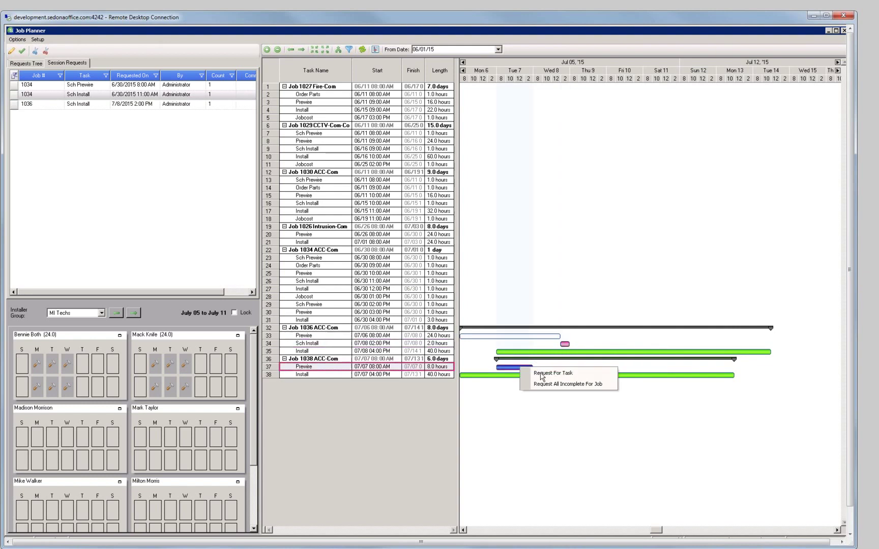
pyautogui.click(542, 375)
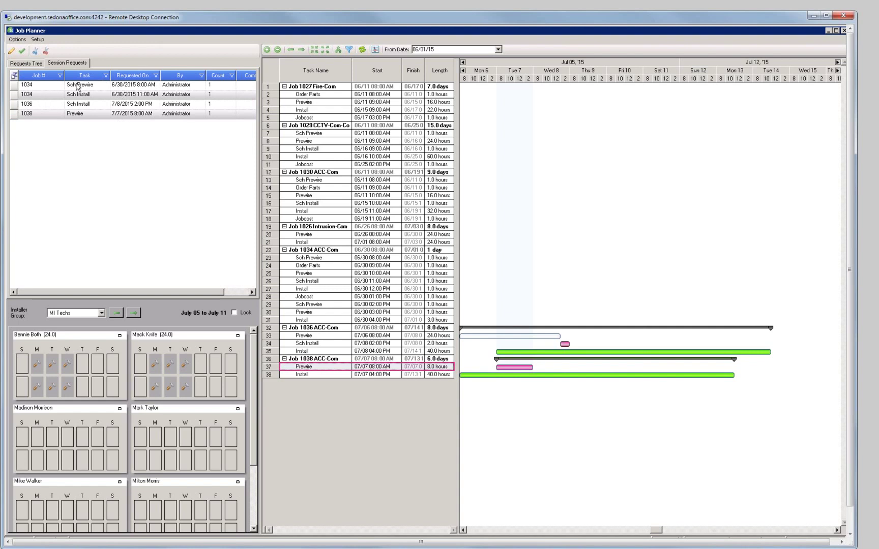
# Submit the session's requests, then expand jobs 1034, 1036 and 1038 in the requests tree with the 1036 and 1038 task requests
pyautogui.click(23, 53)
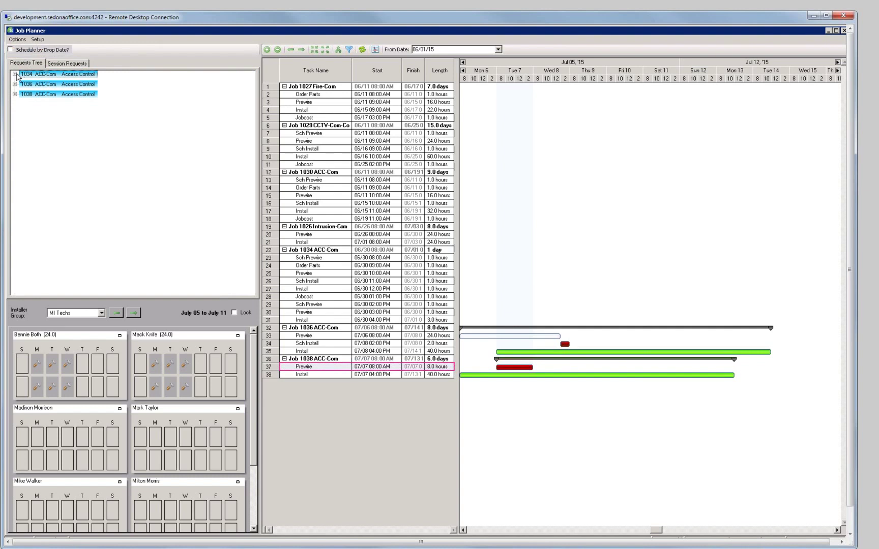
pyautogui.click(15, 75)
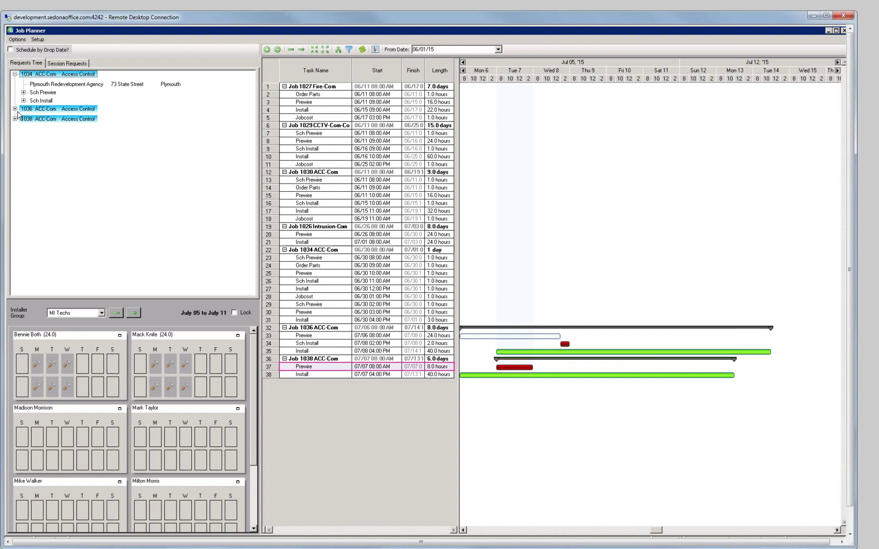
pyautogui.click(15, 109)
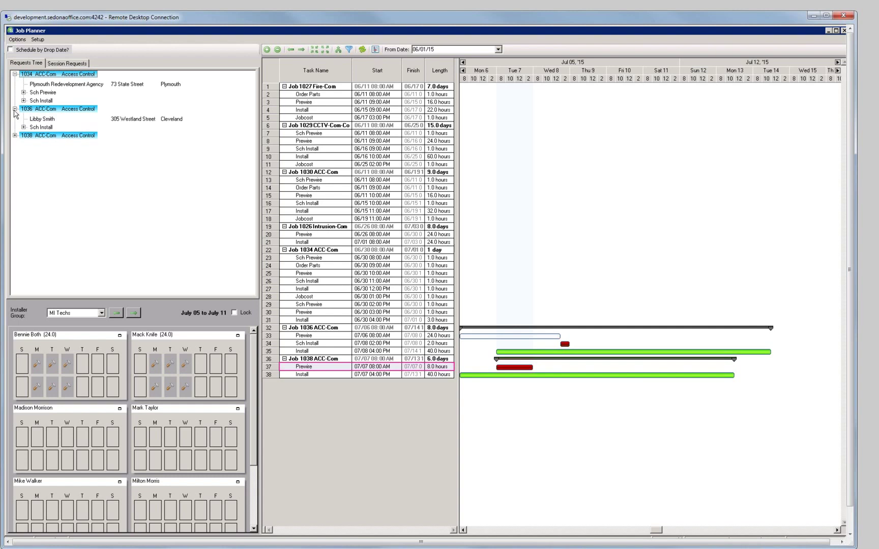
pyautogui.click(15, 136)
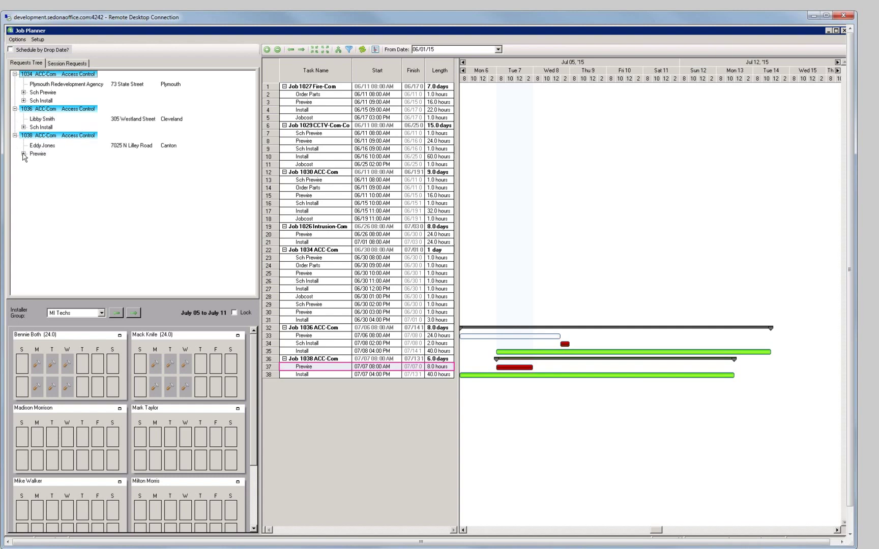
pyautogui.click(24, 153)
pyautogui.click(23, 127)
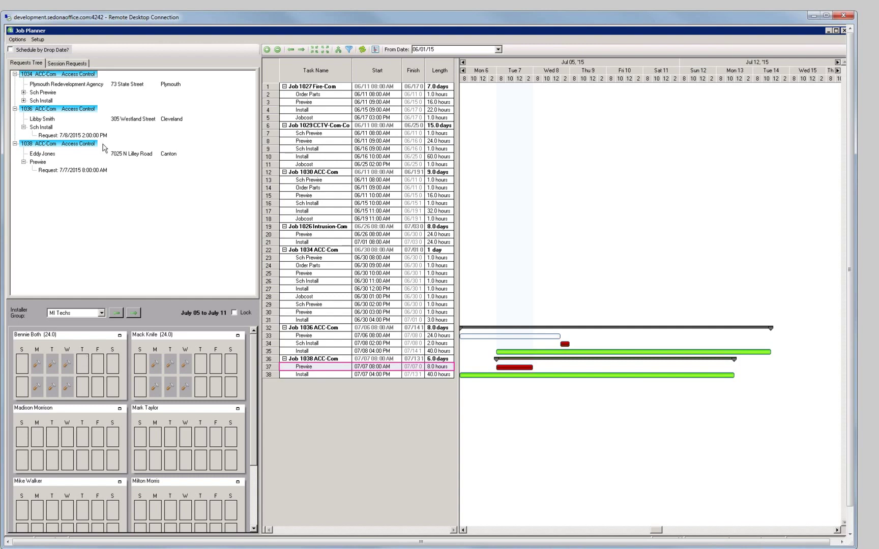
# Try to assign job 1034's Sch Install task to the first installer's calendar, and accept scheduling the appointment as unassigned
pyautogui.doubleClick(40, 101)
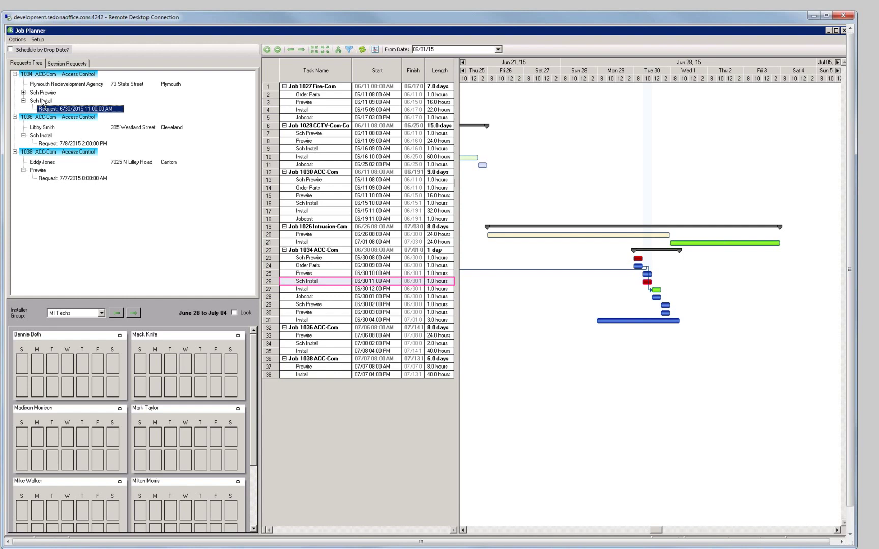
pyautogui.moveTo(43, 102); pyautogui.dragTo(41, 367)
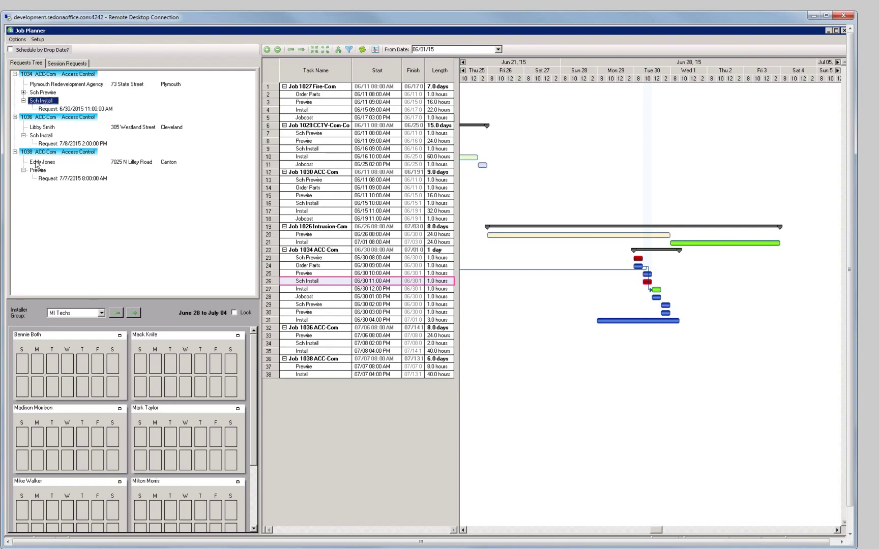
pyautogui.moveTo(48, 103); pyautogui.dragTo(40, 371)
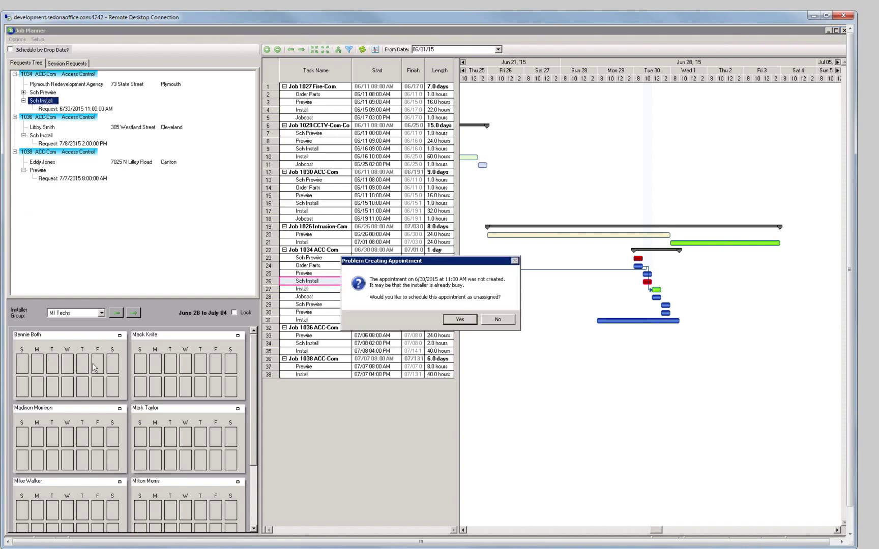
pyautogui.click(466, 320)
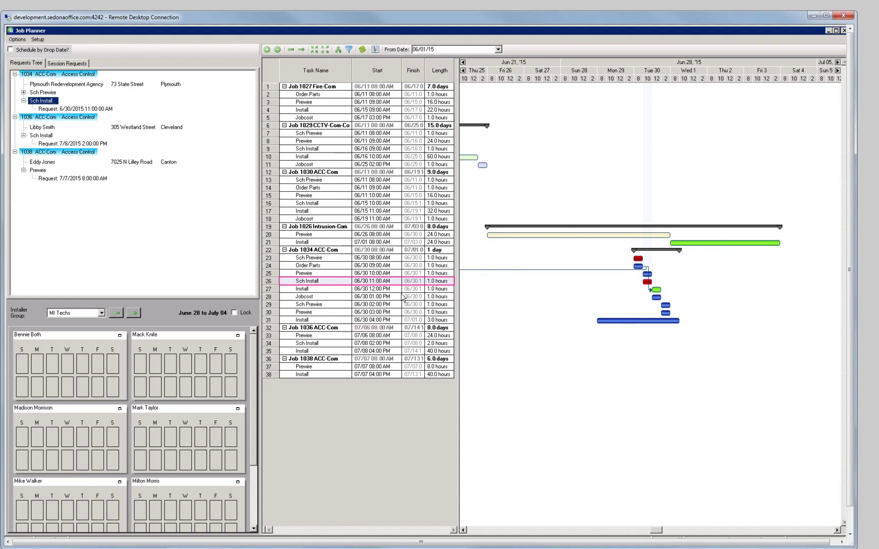
# Schedule job 1034's 6/30/2015 11:00 AM Sch Install request on the first installer's calendar, and return to the requests tree
pyautogui.click(53, 109)
pyautogui.moveTo(67, 133); pyautogui.dragTo(42, 386)
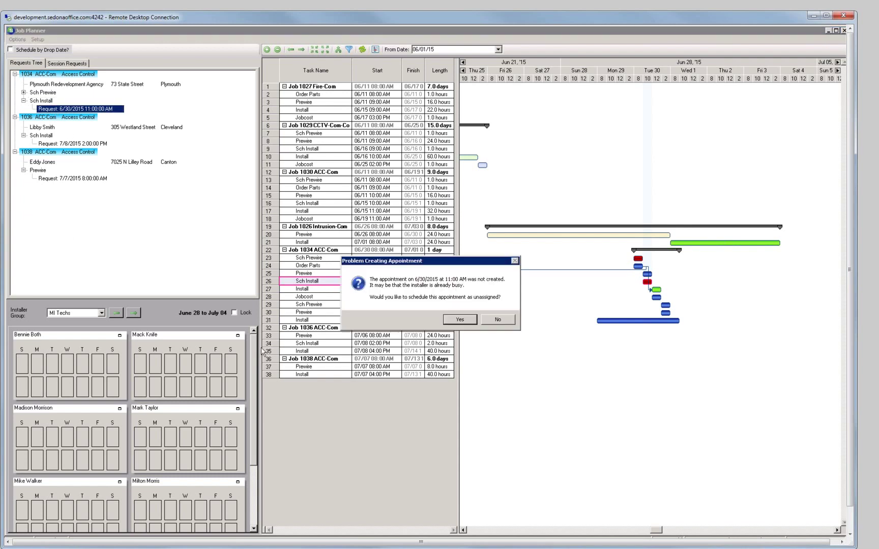
pyautogui.click(467, 320)
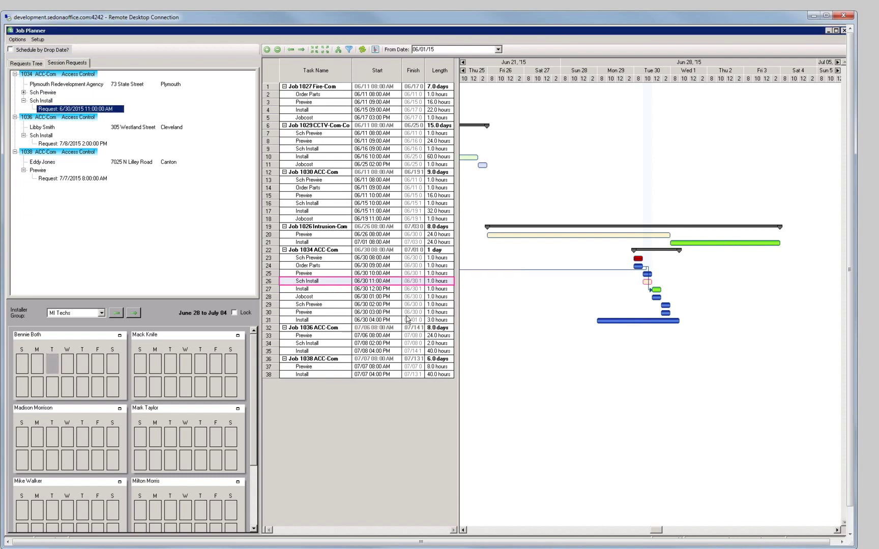
pyautogui.click(30, 66)
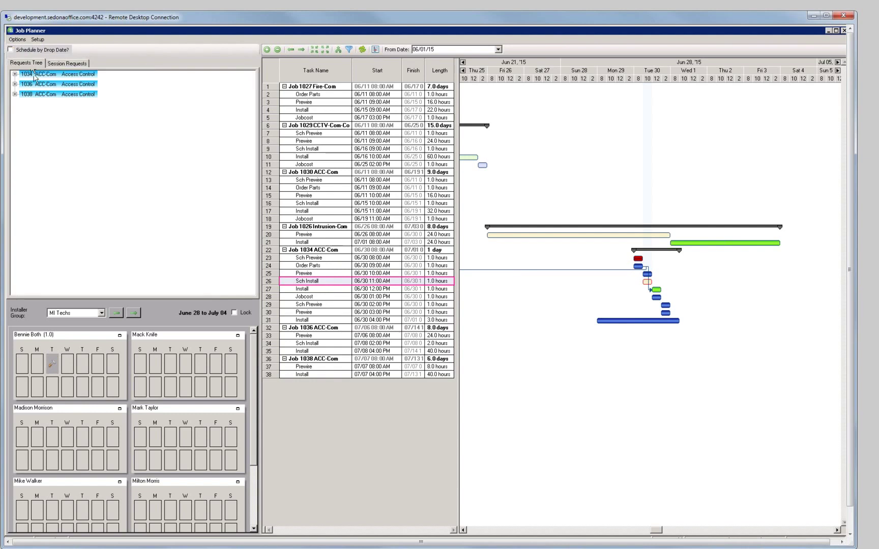
# Switch to SedonaSchedule and examine job 1034's new appointments in the day view for 6/30
pyautogui.moveTo(61, 373)
pyautogui.moveTo(850, 238); pyautogui.dragTo(850, 264)
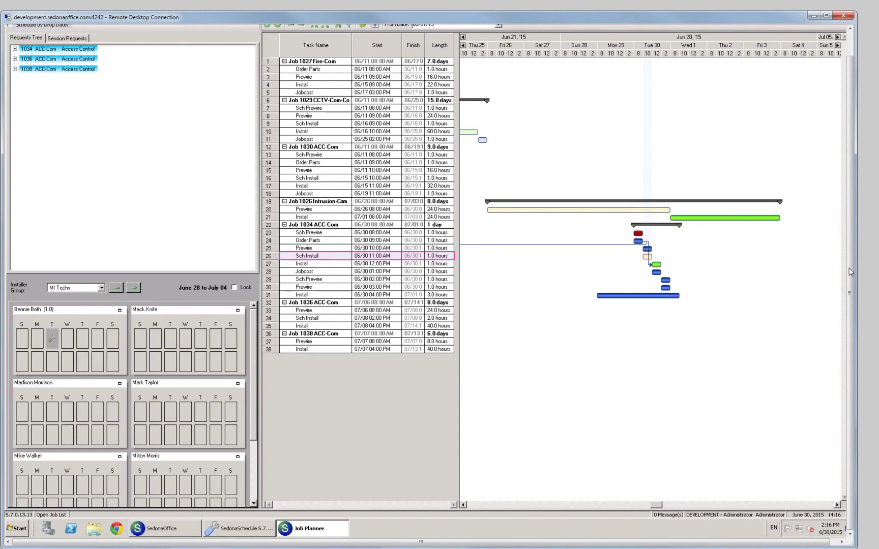
pyautogui.scroll(2, 851, 248)
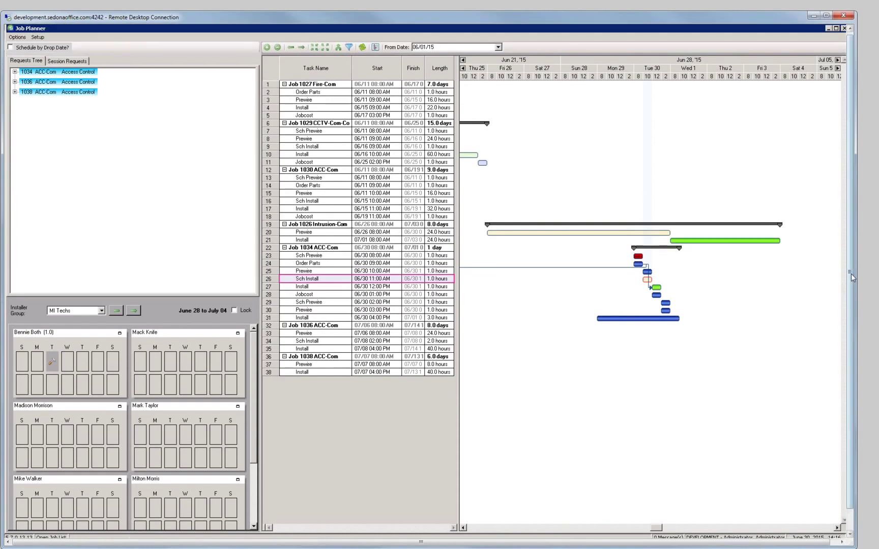
pyautogui.moveTo(851, 274); pyautogui.dragTo(851, 288)
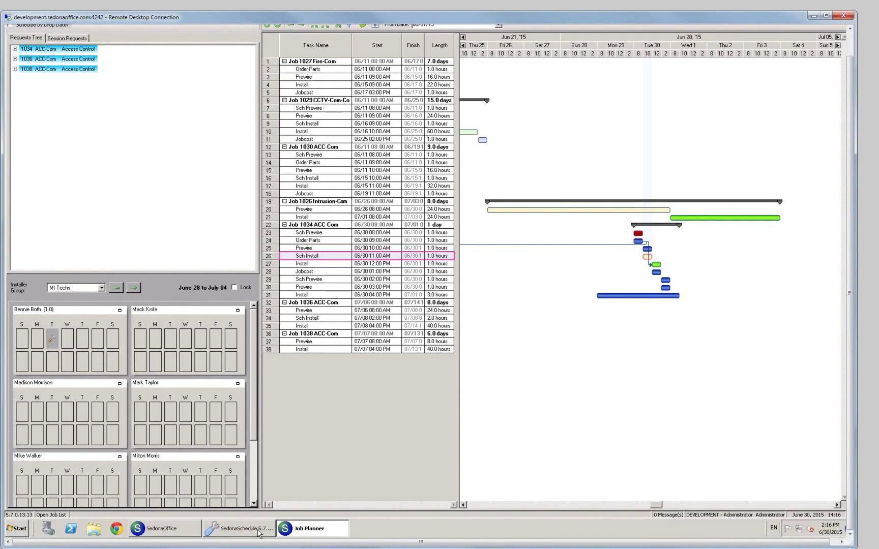
pyautogui.click(260, 530)
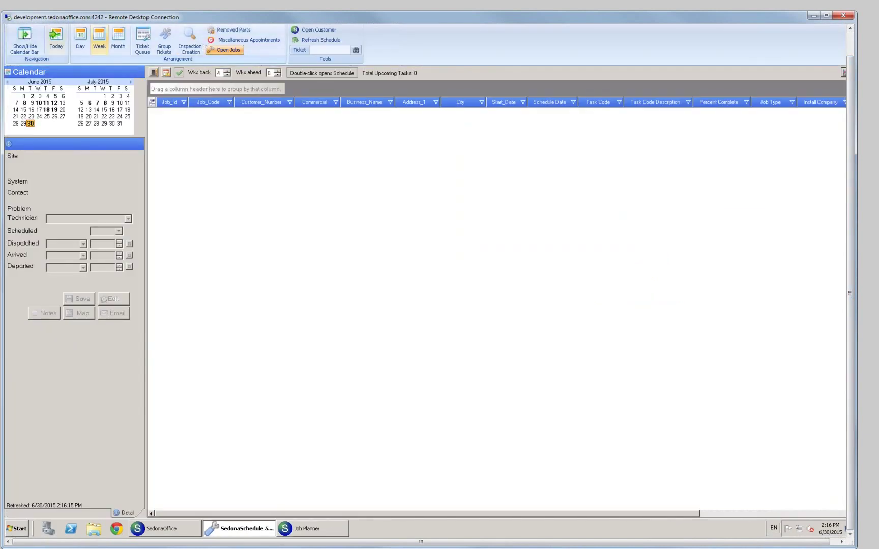
pyautogui.click(80, 38)
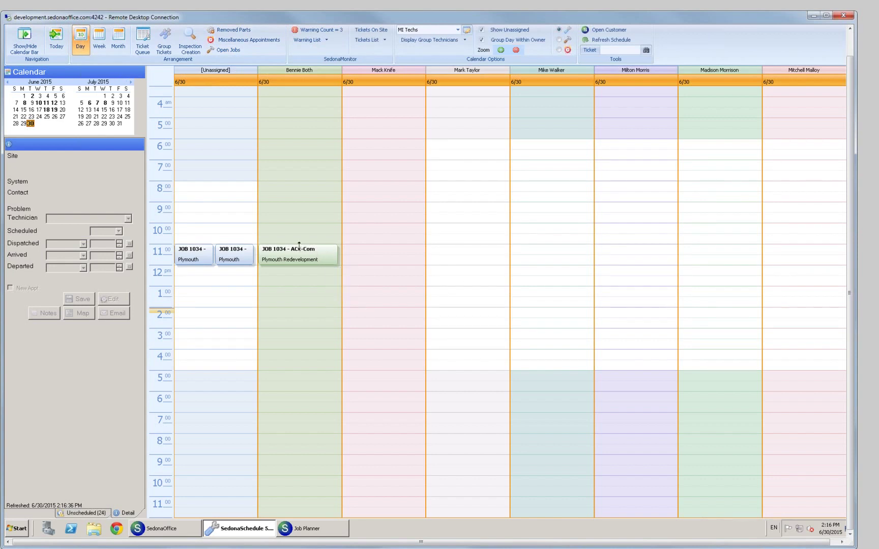
pyautogui.moveTo(301, 255)
# Switch back to Job Planner and schedule job 1034's 8:00 AM Sch Prewire request on the second installer's calendar
pyautogui.click(299, 534)
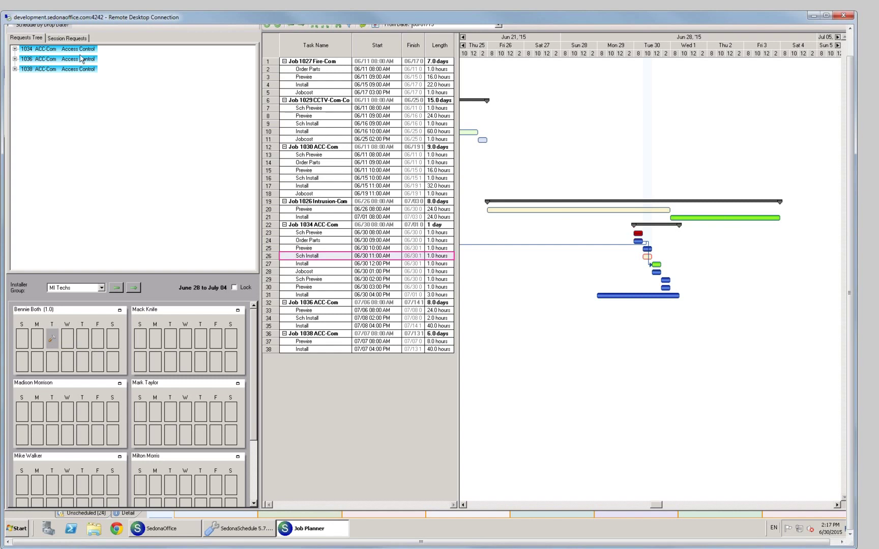
pyautogui.click(15, 49)
pyautogui.click(53, 49)
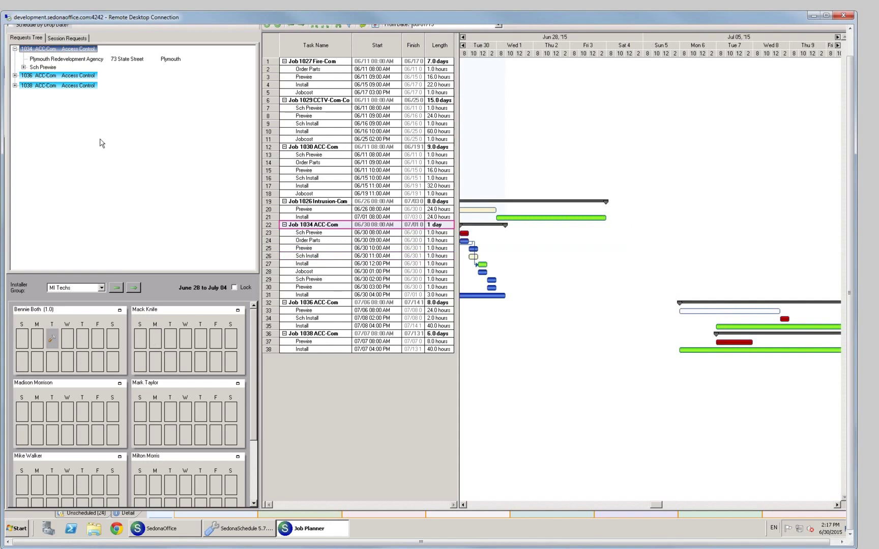
pyautogui.doubleClick(48, 68)
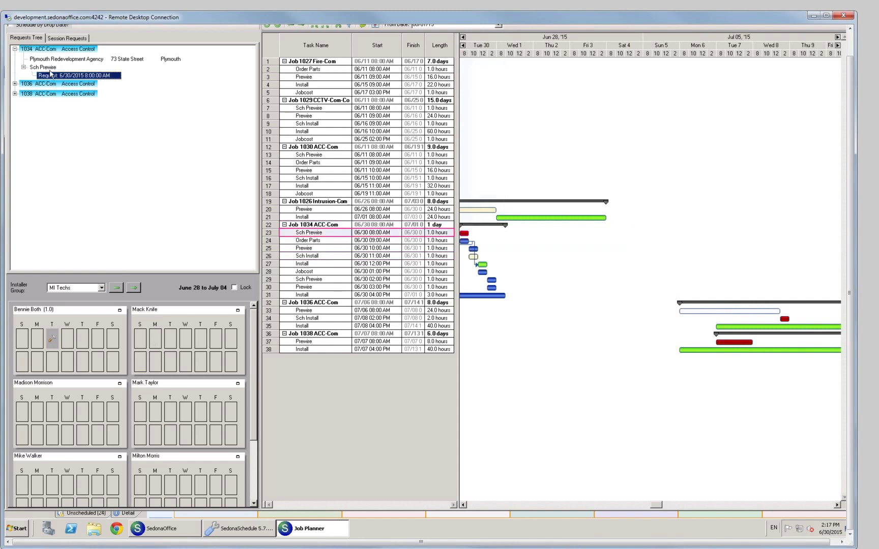
pyautogui.moveTo(49, 74); pyautogui.dragTo(155, 332)
pyautogui.click(471, 298)
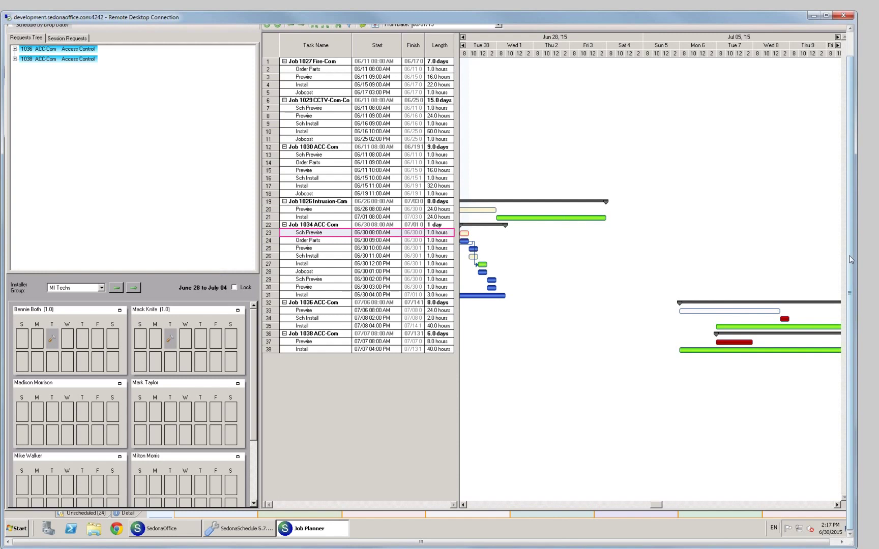
# Expand job 1036's Sch Install request and advance the installer calendars to the week of July 12 to July 18
pyautogui.click(852, 238)
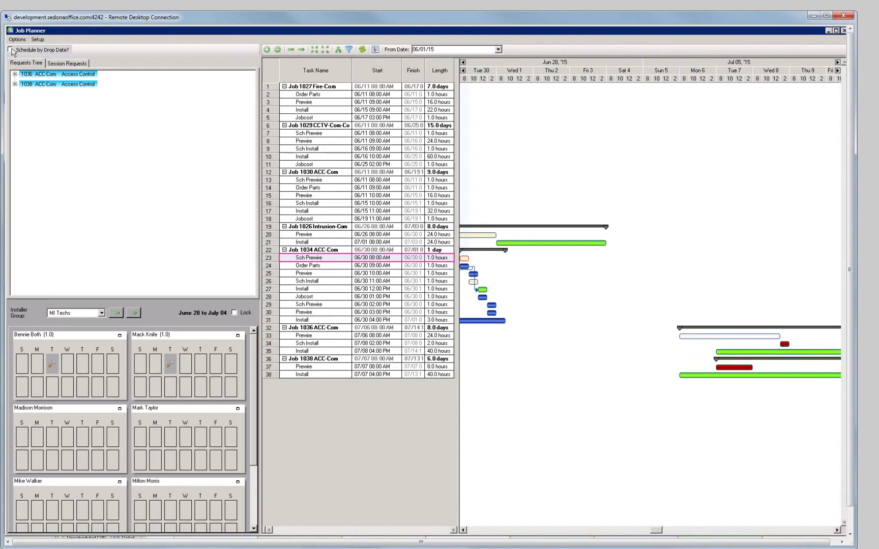
pyautogui.click(462, 530)
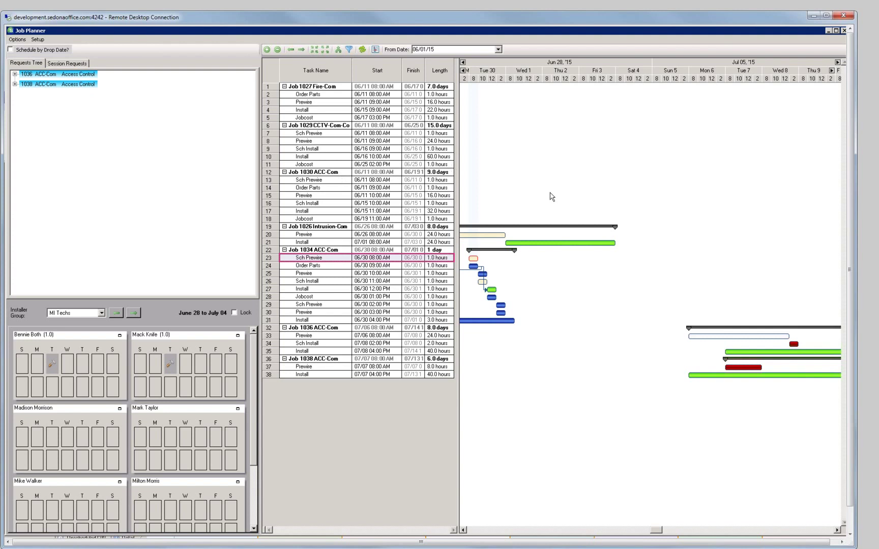
pyautogui.click(15, 74)
pyautogui.click(24, 92)
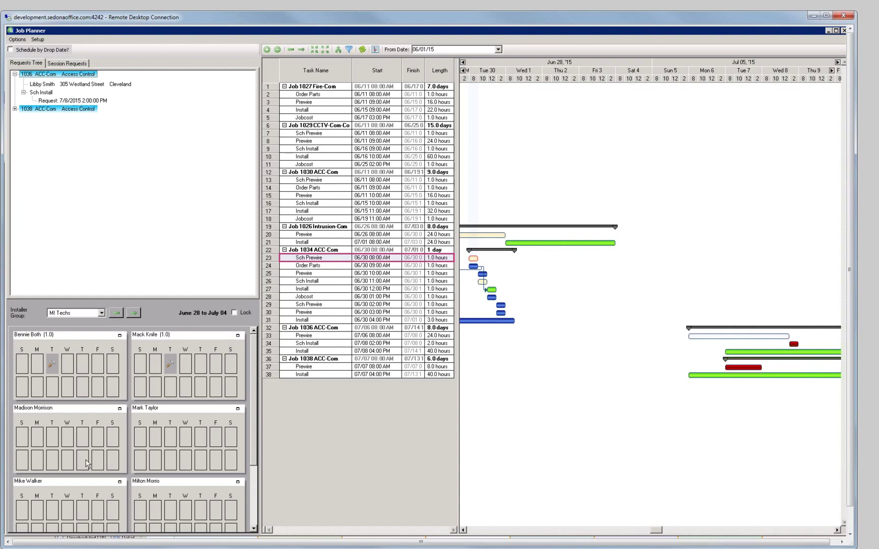
pyautogui.click(134, 313)
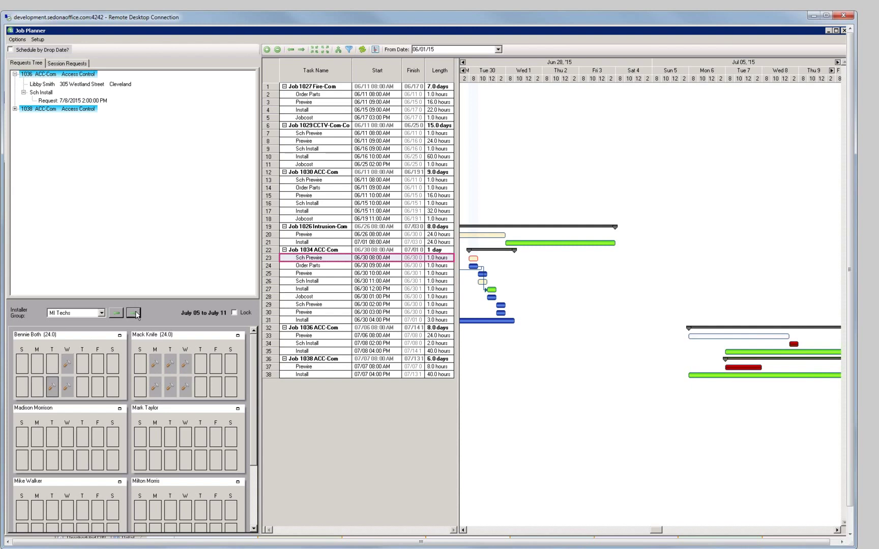
pyautogui.click(134, 313)
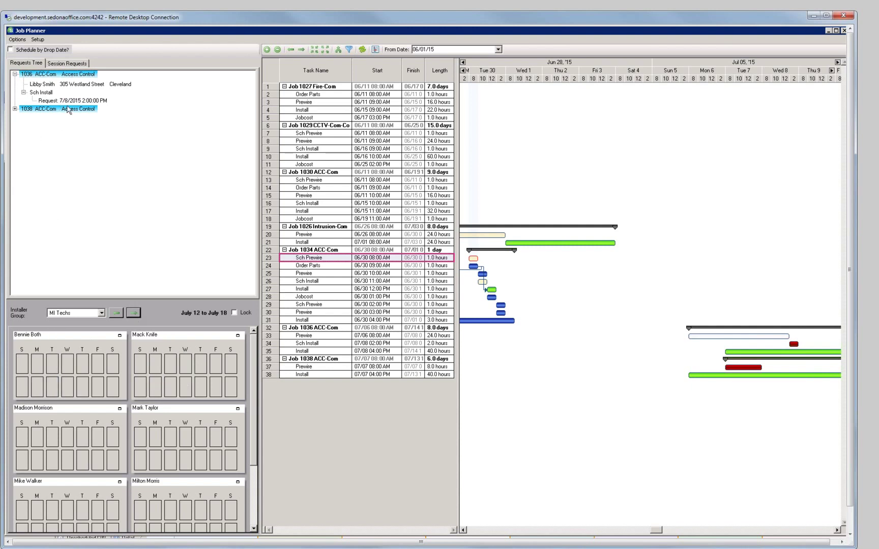
# Enable scheduling by drop date and schedule job 1036's Sch Install request on the fourth installer's Thursday, July 9
pyautogui.click(10, 50)
pyautogui.click(50, 86)
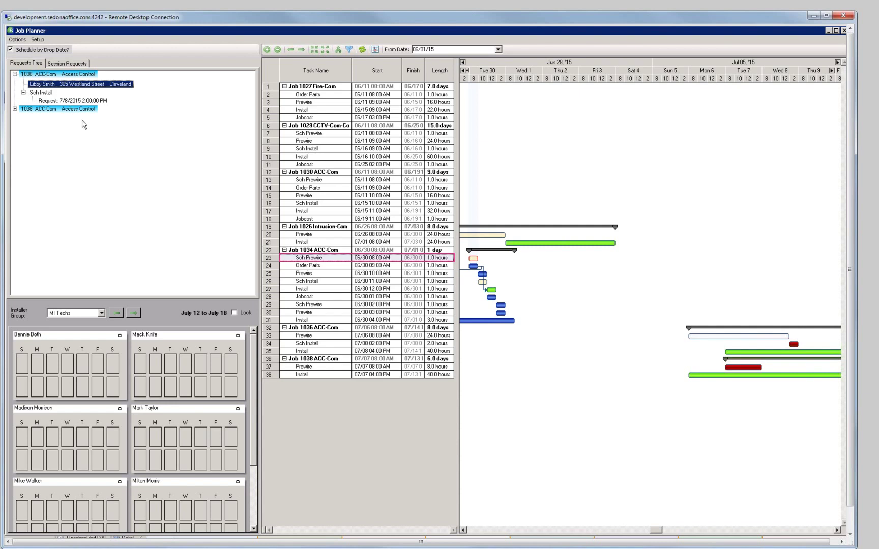
pyautogui.moveTo(76, 100); pyautogui.dragTo(203, 441)
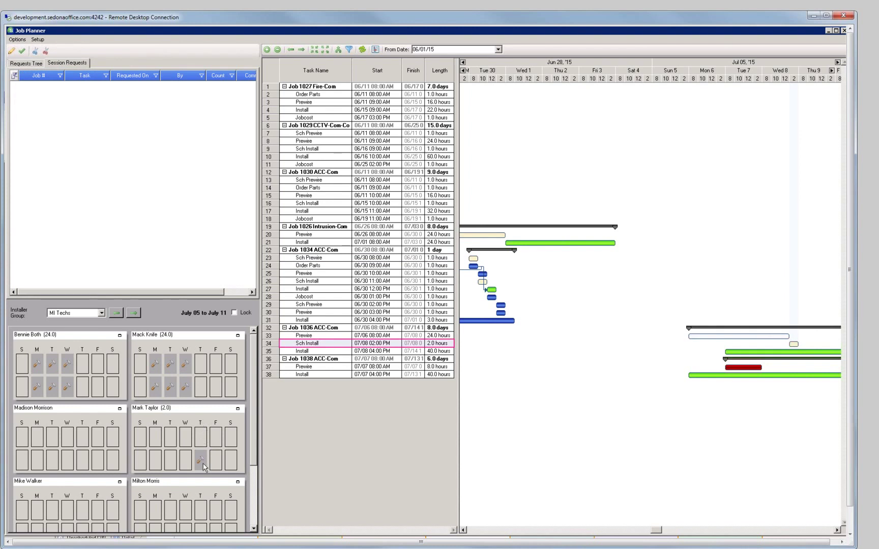
pyautogui.click(33, 63)
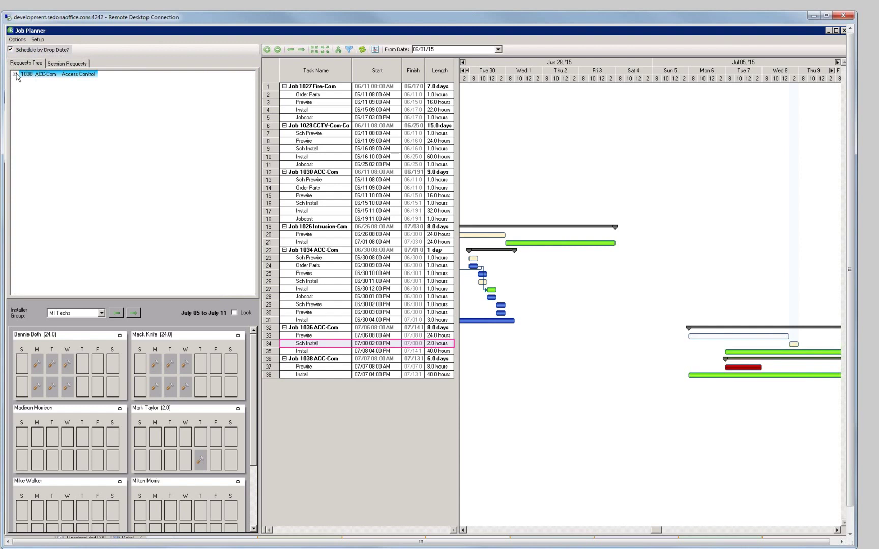
# Schedule job 1038's Prewire request by drop date on the third installer's Thursday, July 9
pyautogui.click(16, 74)
pyautogui.click(23, 92)
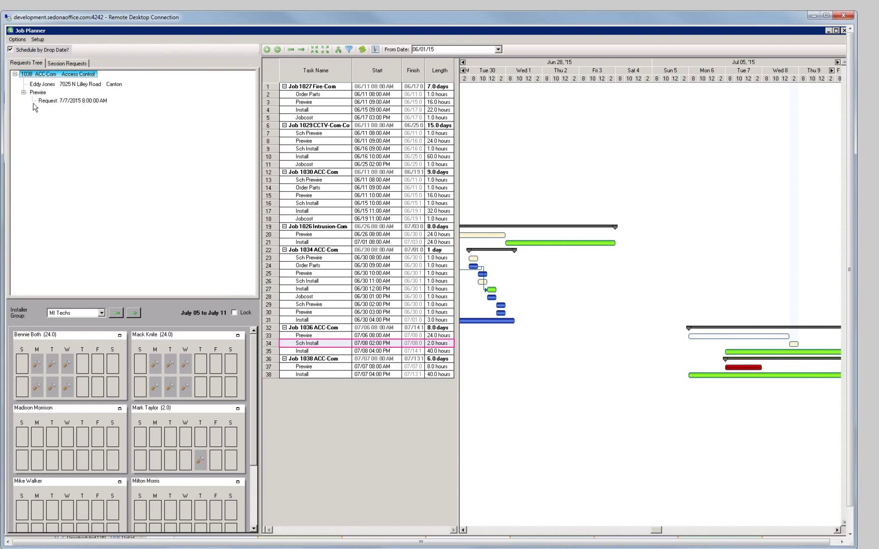
pyautogui.moveTo(40, 101); pyautogui.dragTo(85, 443)
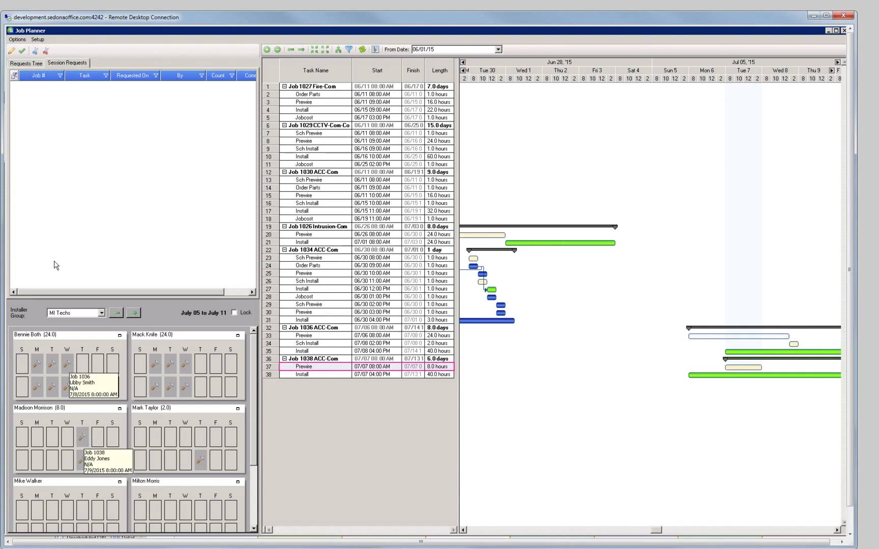
pyautogui.click(34, 64)
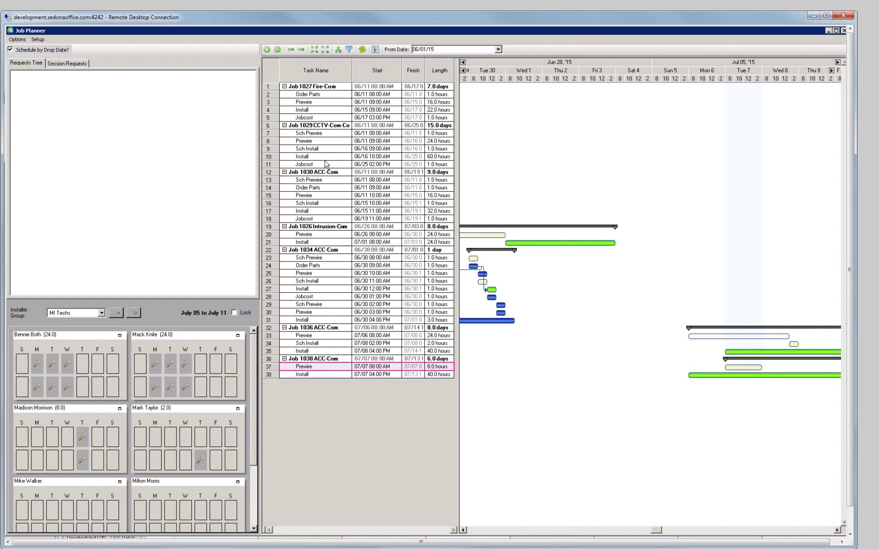
# Select job 1026's Prewire task, lock the installer calendars and advance them to the week of July 12 to July 18
pyautogui.click(345, 227)
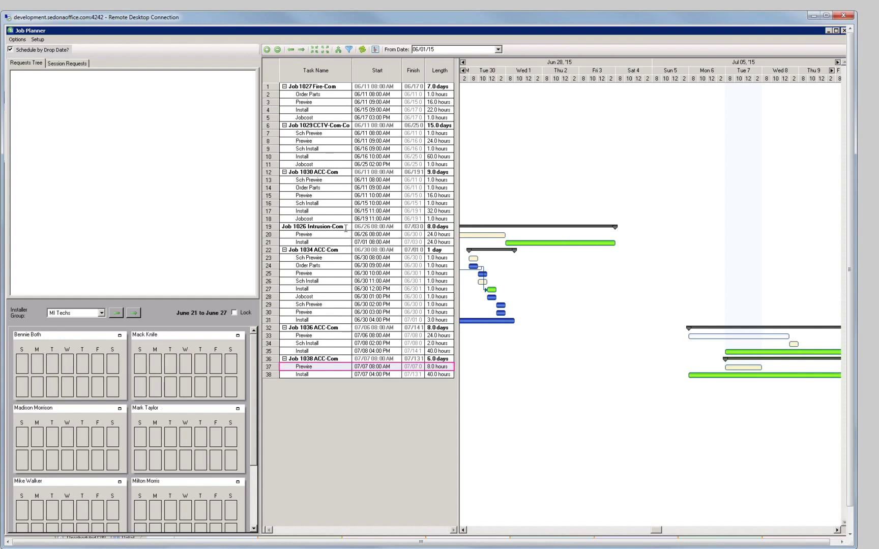
pyautogui.click(345, 235)
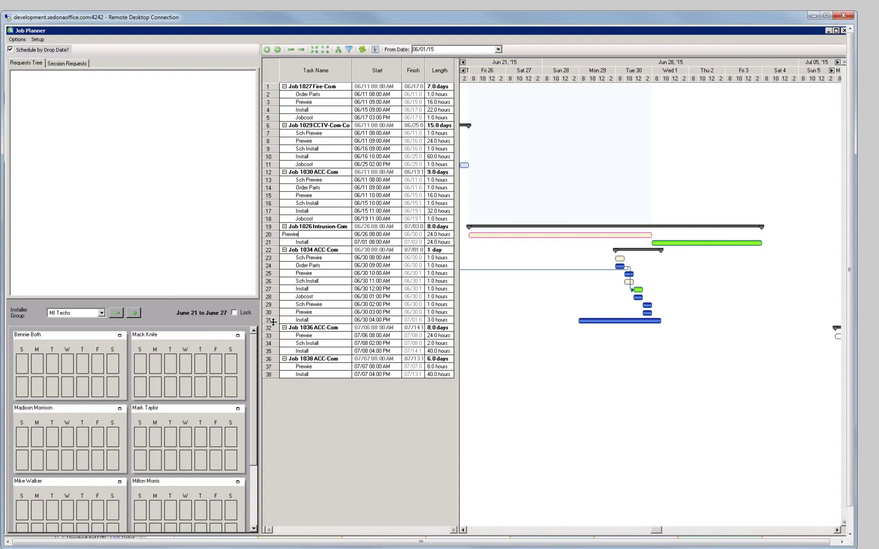
pyautogui.click(234, 311)
pyautogui.doubleClick(134, 313)
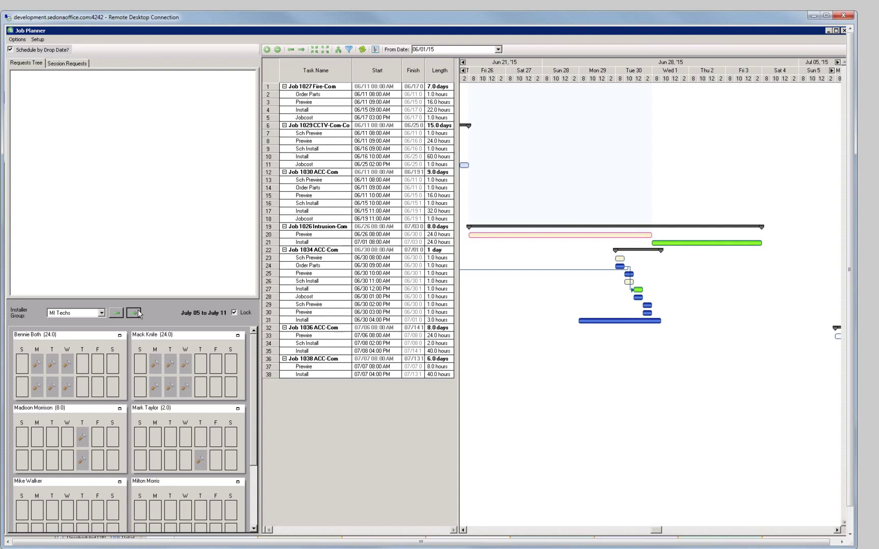
pyautogui.click(137, 313)
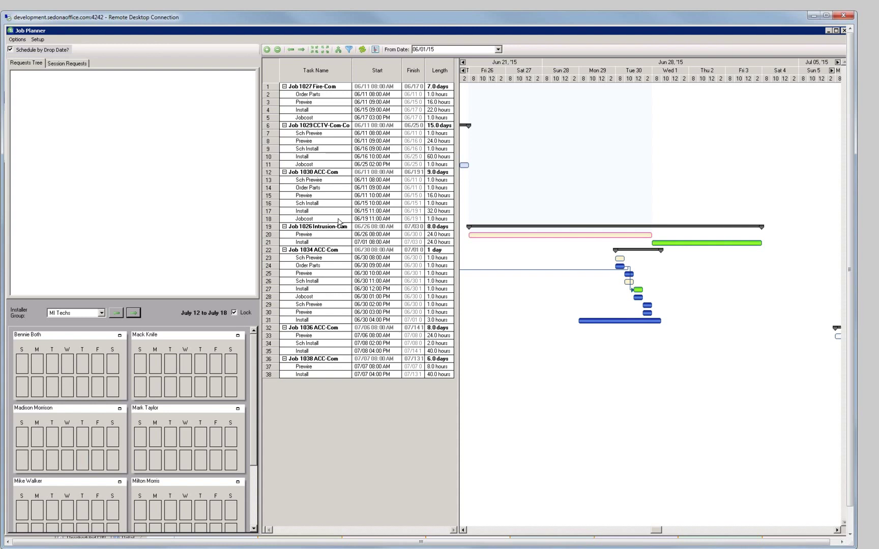
# Select the Order Parts tasks of jobs 1030 and 1034 to check which week the locked installer calendars show
pyautogui.click(373, 178)
pyautogui.click(339, 187)
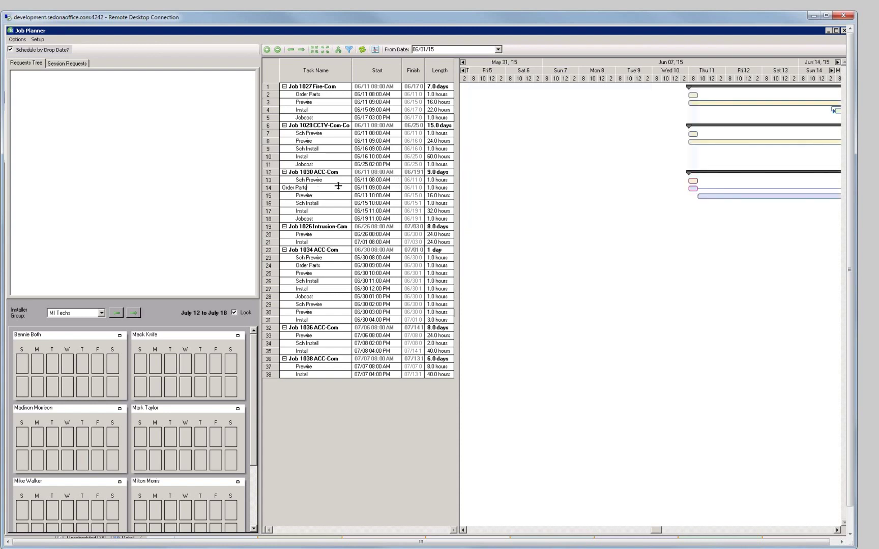
pyautogui.click(341, 263)
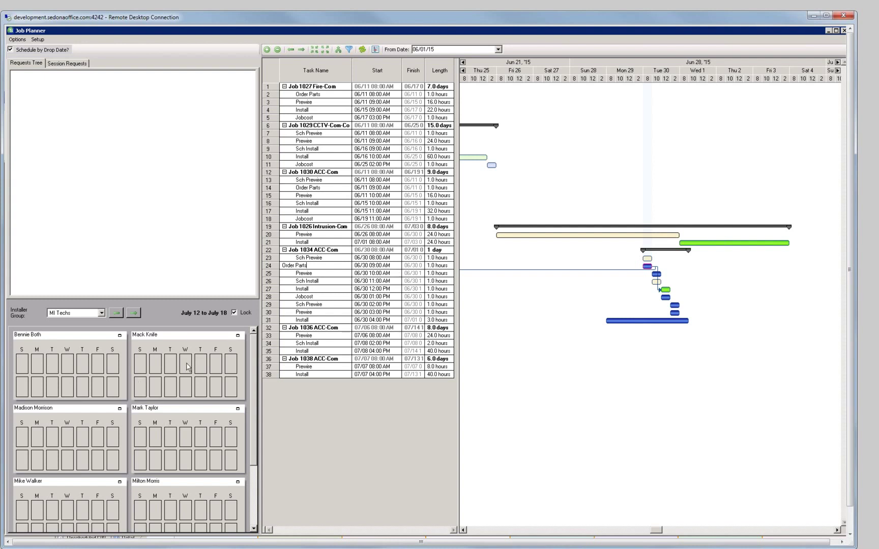
# Unlock the installer calendars and select job 1034's Sch Prewire task
pyautogui.click(234, 313)
pyautogui.click(340, 267)
pyautogui.doubleClick(340, 267)
pyautogui.click(322, 260)
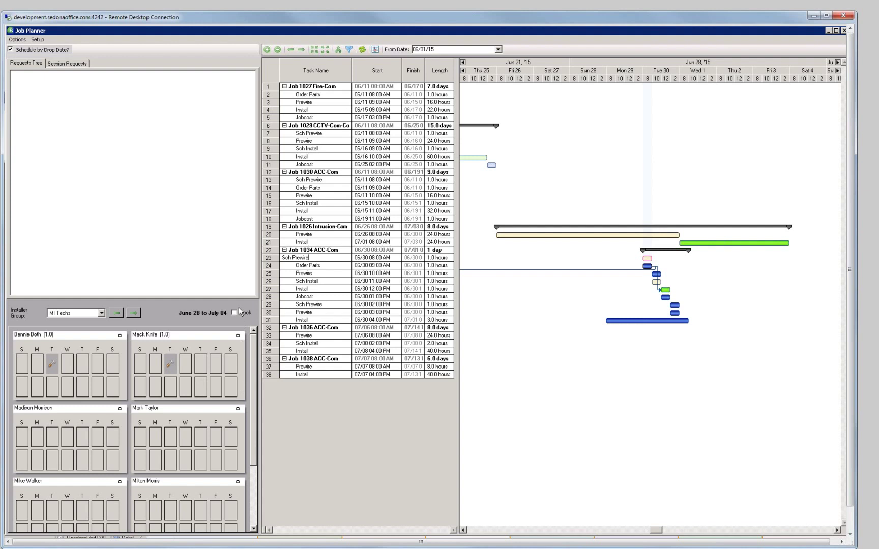
# Examine the predecessors and default task lengths set up for the ACC-Com job type, and close the setup
pyautogui.click(69, 63)
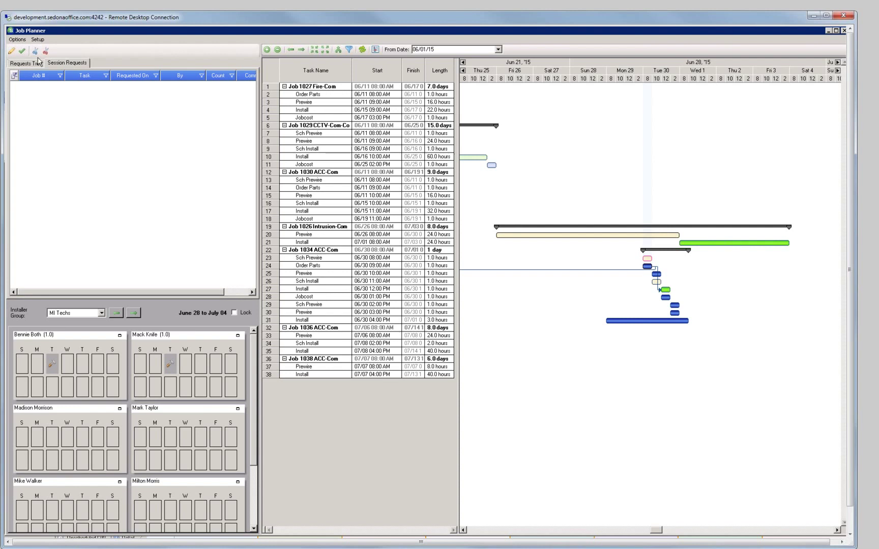
pyautogui.click(39, 63)
pyautogui.click(38, 40)
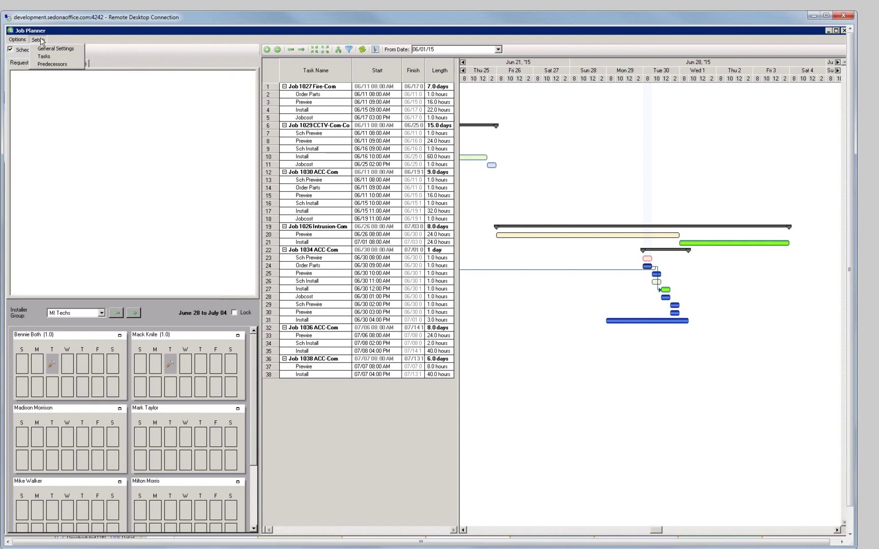
pyautogui.click(49, 65)
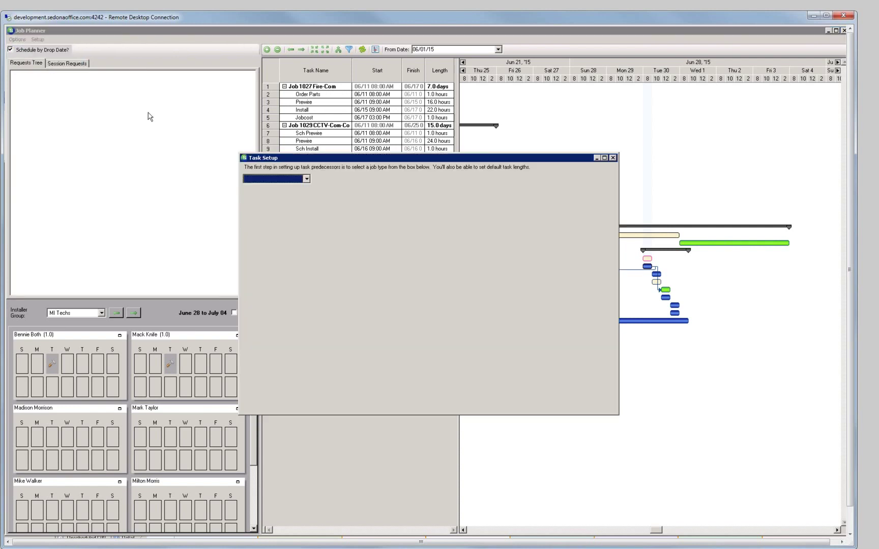
pyautogui.click(306, 179)
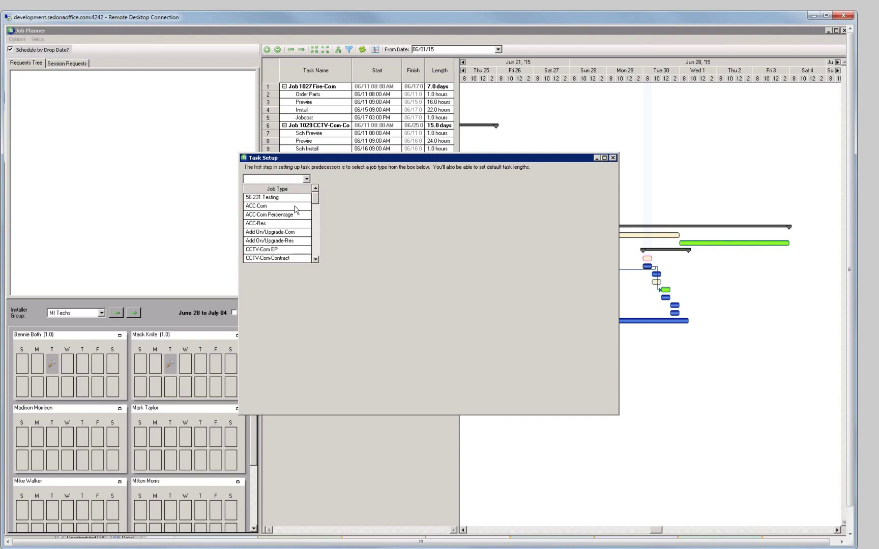
pyautogui.click(295, 207)
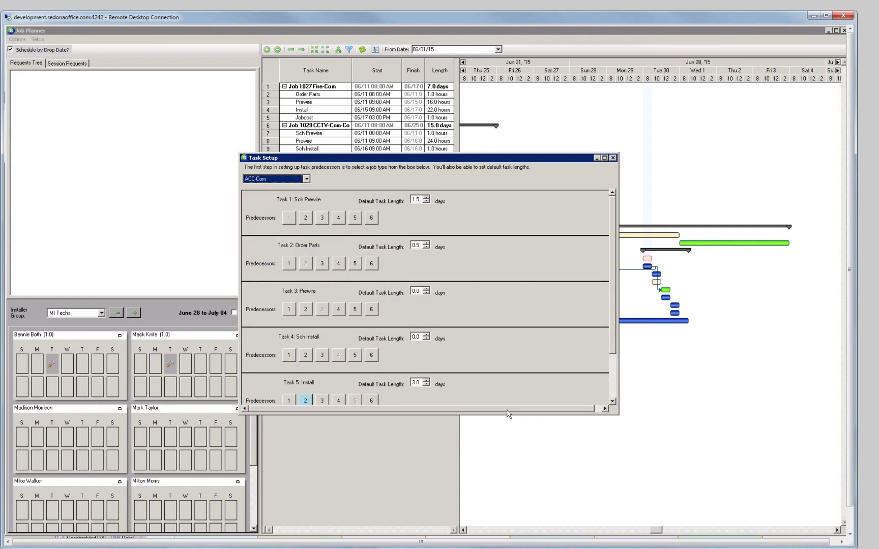
pyautogui.moveTo(620, 419); pyautogui.dragTo(639, 483)
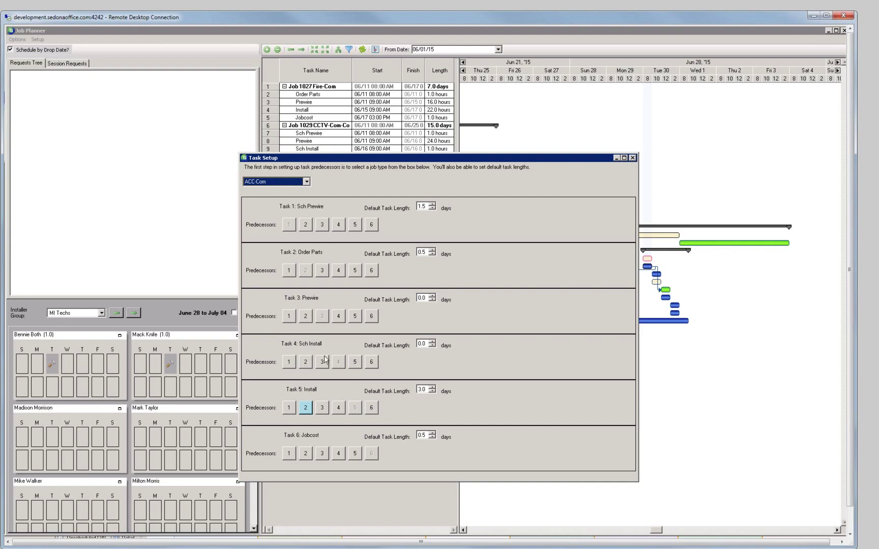
pyautogui.click(633, 158)
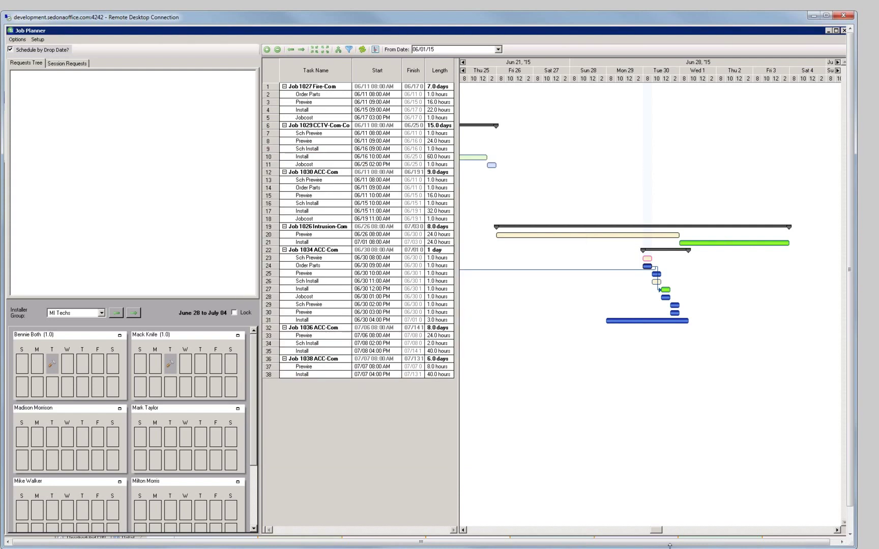
# Examine job 1027's Prewire bar and its predecessor link on the Gantt chart from June 9 onward
pyautogui.click(463, 529)
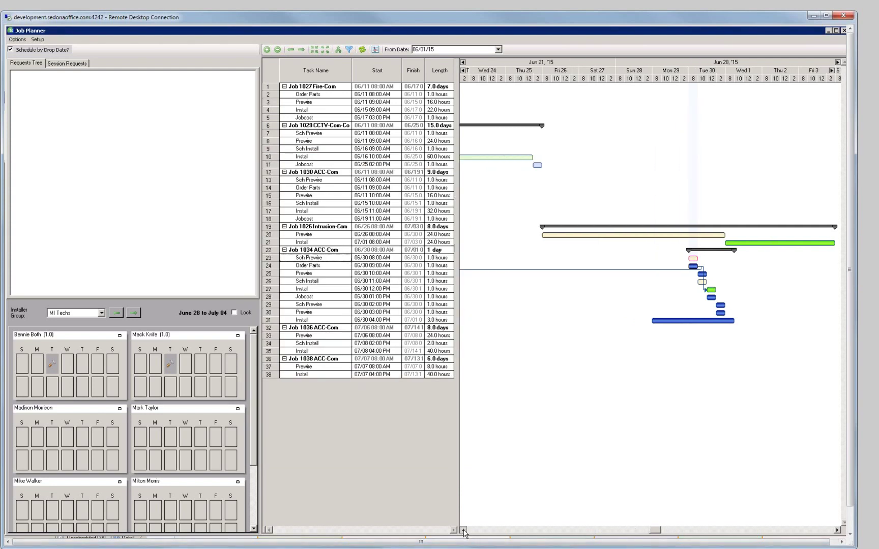
pyautogui.moveTo(463, 530); pyautogui.dragTo(463, 530)
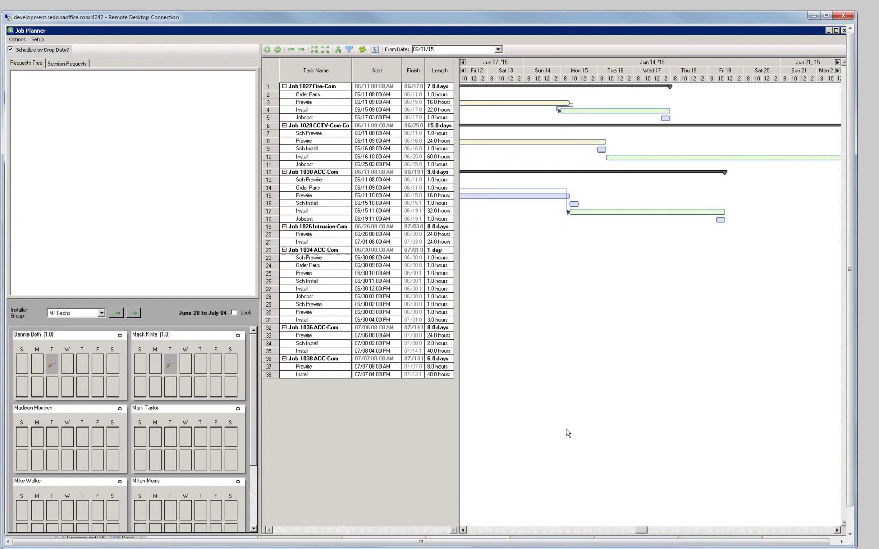
pyautogui.click(464, 530)
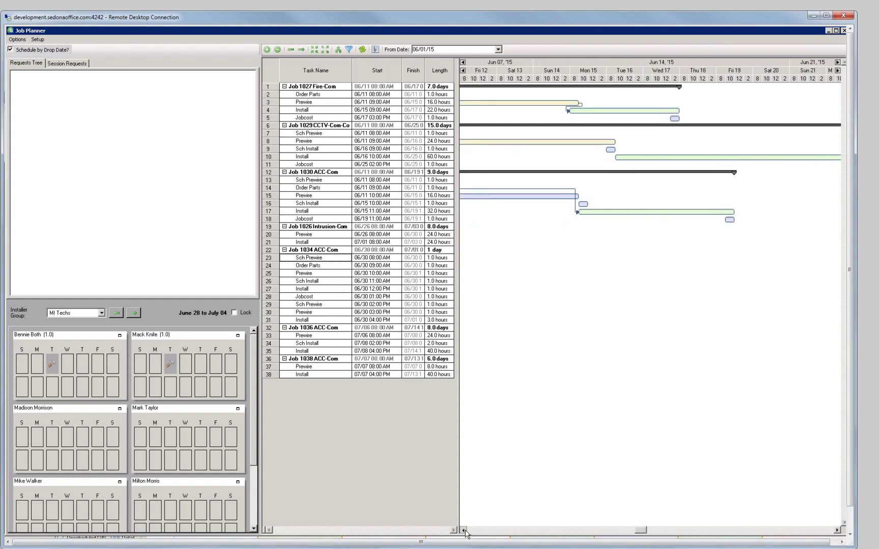
pyautogui.moveTo(464, 531); pyautogui.dragTo(464, 530)
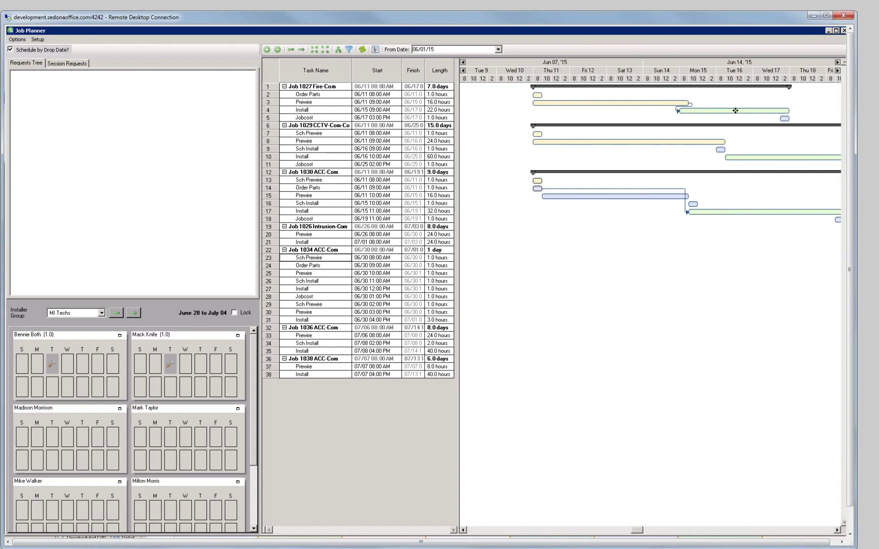
pyautogui.click(682, 102)
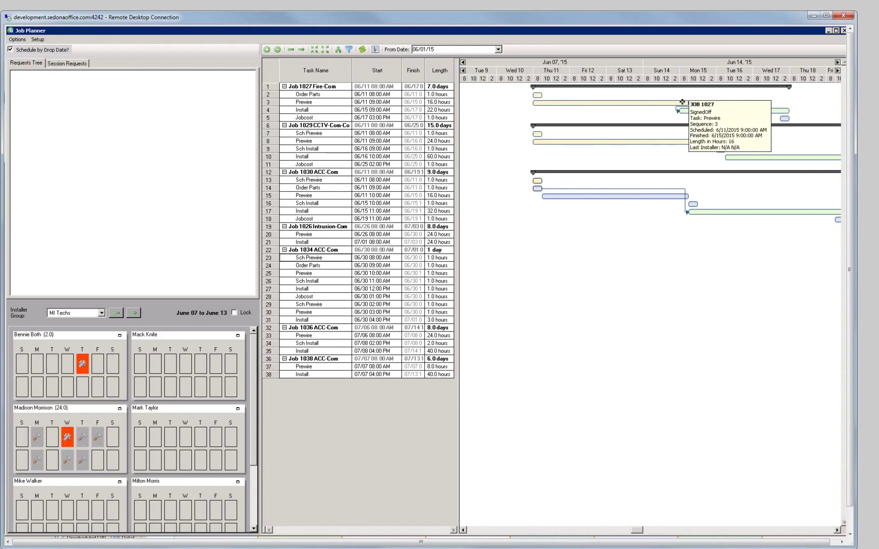
pyautogui.click(682, 102)
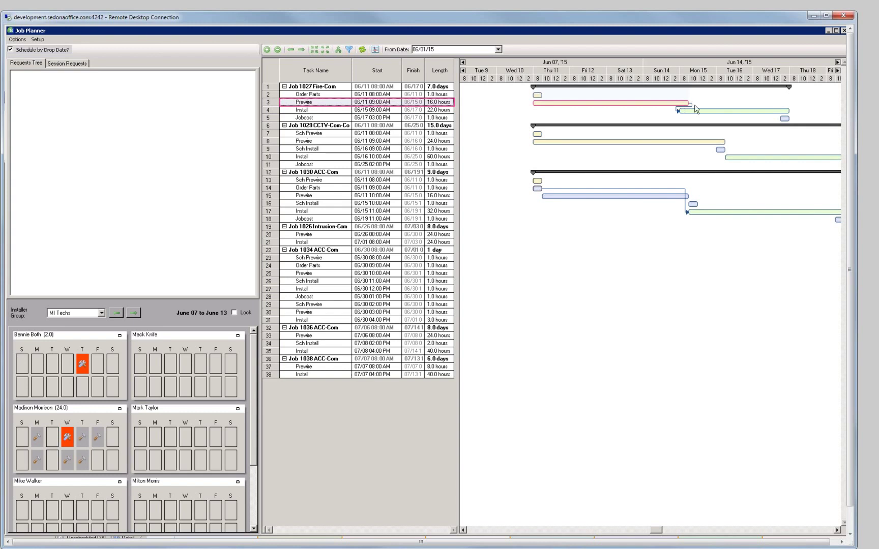
pyautogui.moveTo(649, 104)
# Try moving job 1030's Order Parts to 06/11 02:00 PM and Install to 06/12 12:00 PM, declining to remove the predecessors
pyautogui.moveTo(697, 215)
pyautogui.moveTo(538, 188); pyautogui.dragTo(559, 215)
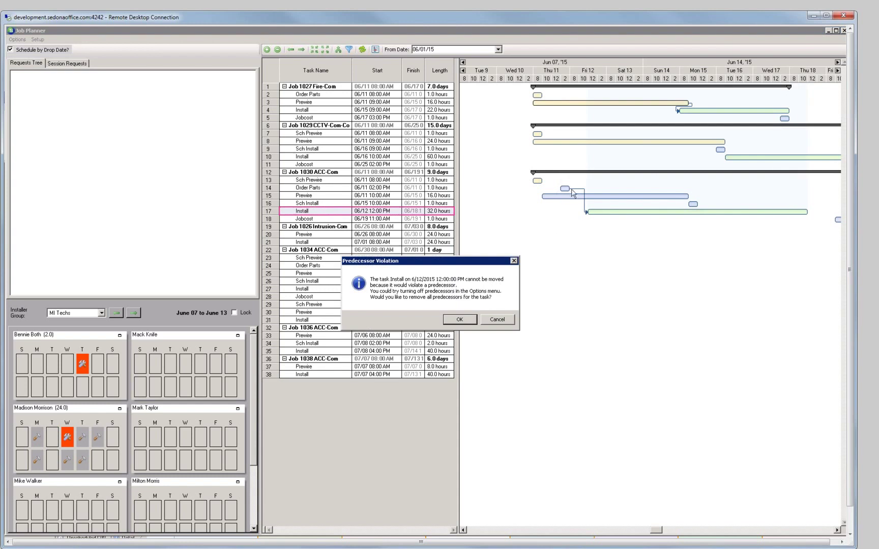
pyautogui.click(501, 324)
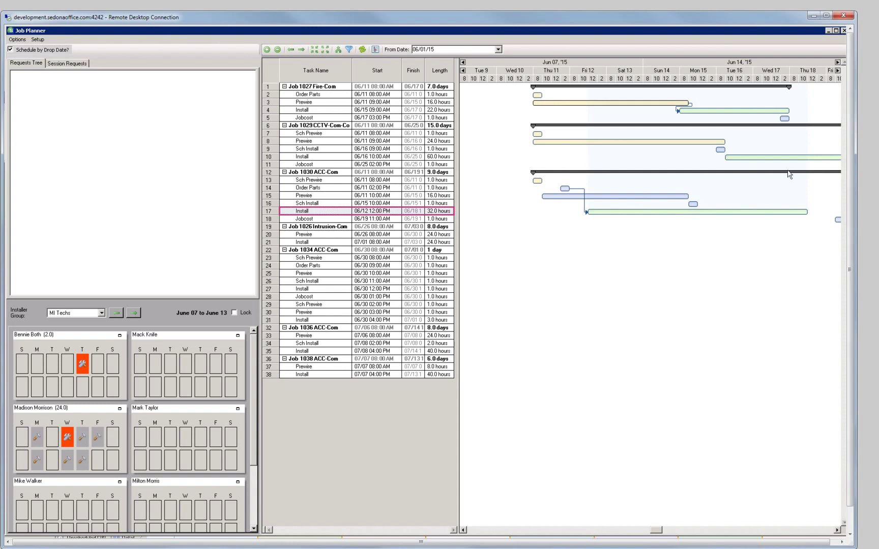
# Request job 1030's Prewire task from the Gantt chart, submit the session request, and select the job's Install bar
pyautogui.click(837, 530)
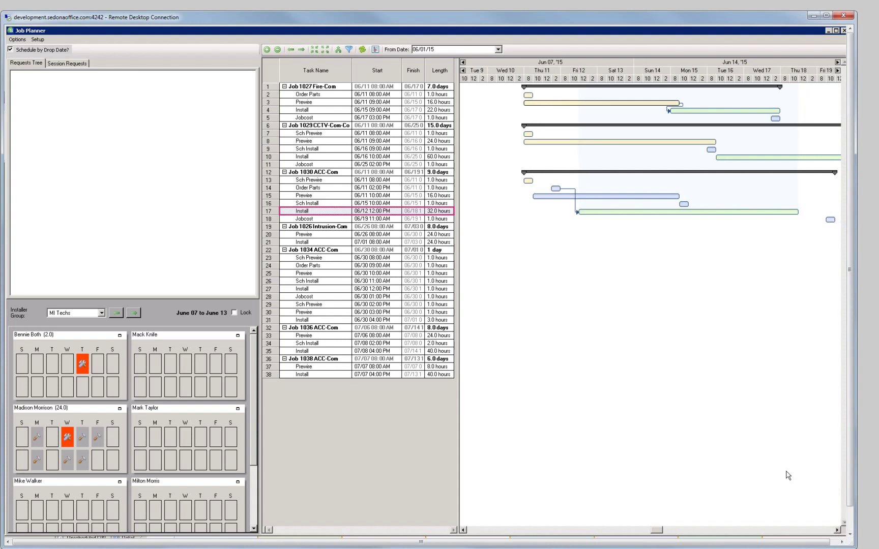
pyautogui.click(836, 530)
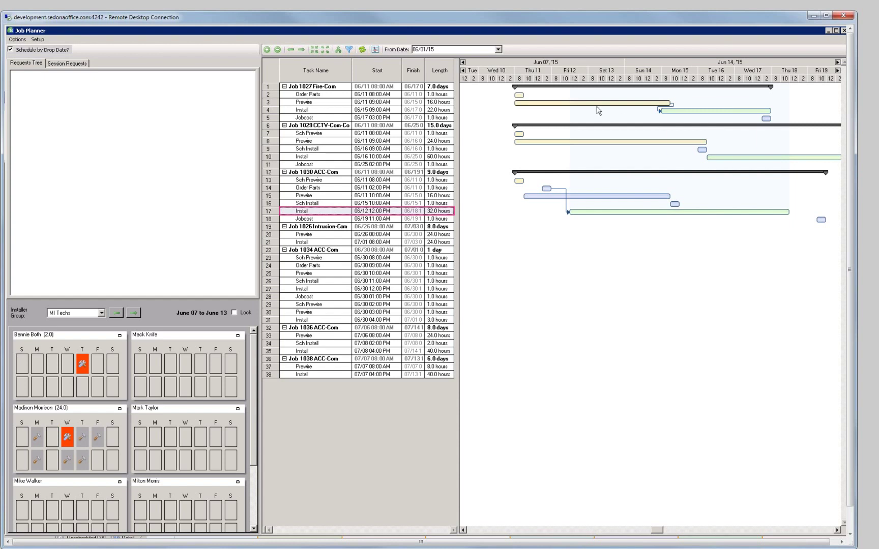
pyautogui.moveTo(598, 104)
pyautogui.click(596, 103)
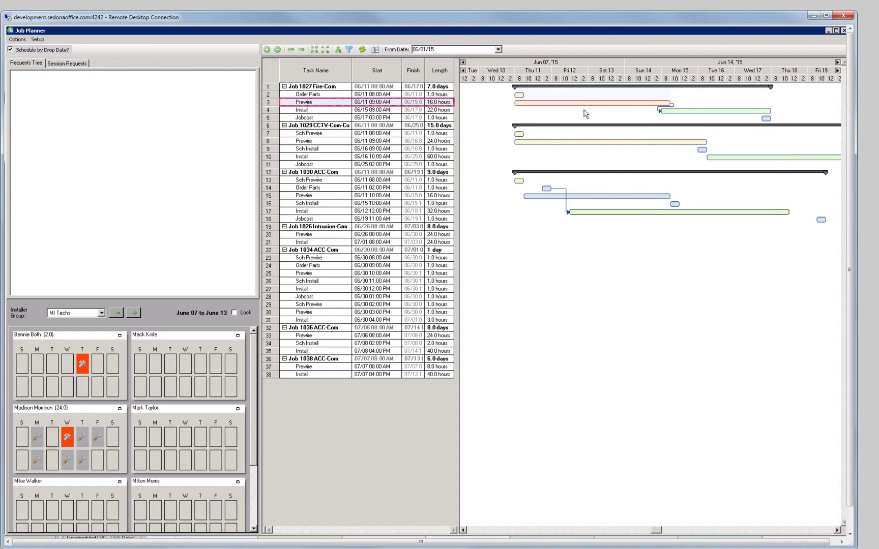
pyautogui.rightClick(622, 198)
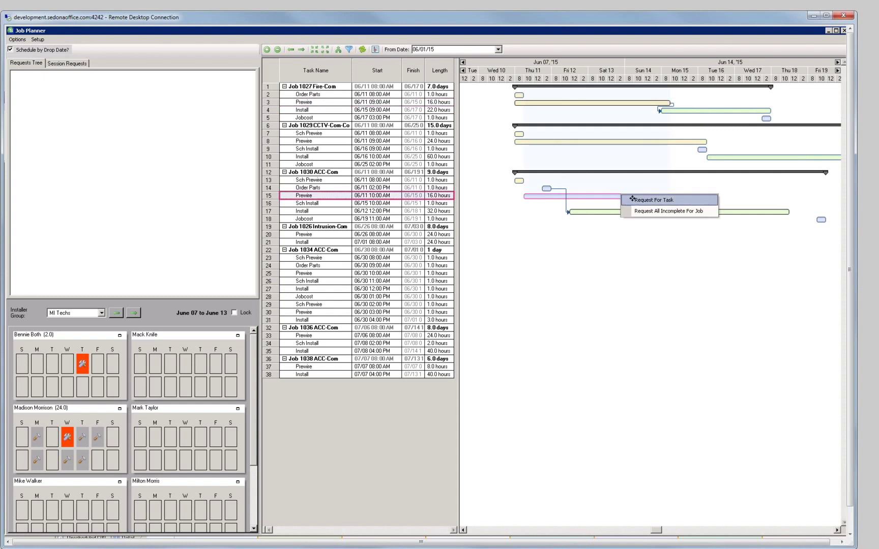
pyautogui.click(646, 199)
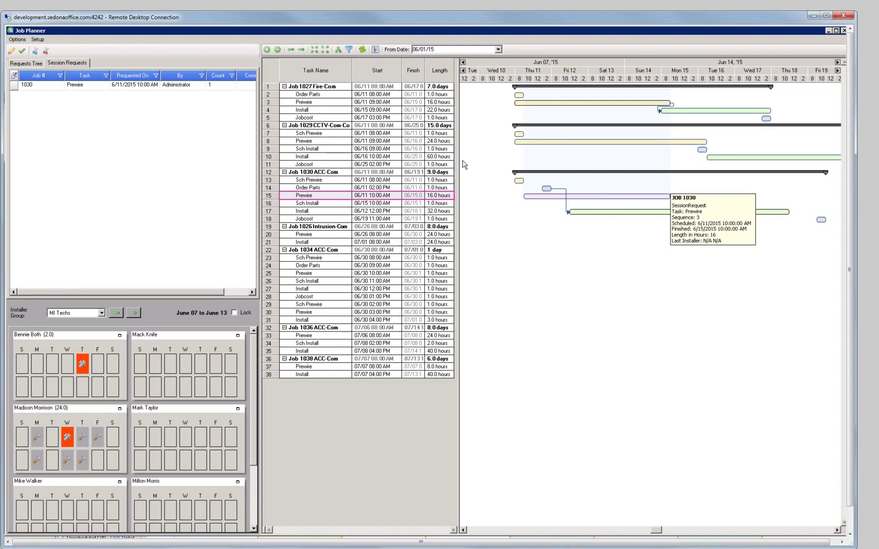
pyautogui.click(22, 51)
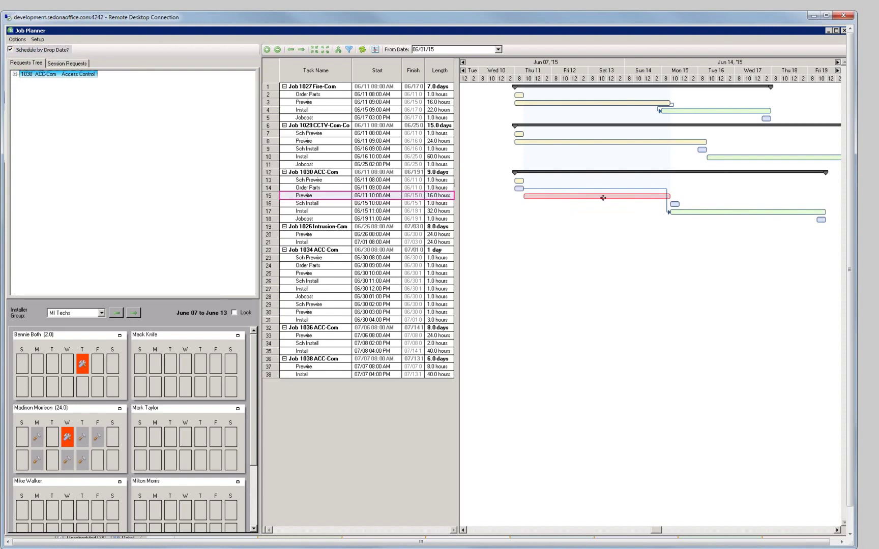
pyautogui.moveTo(602, 196)
pyautogui.click(724, 211)
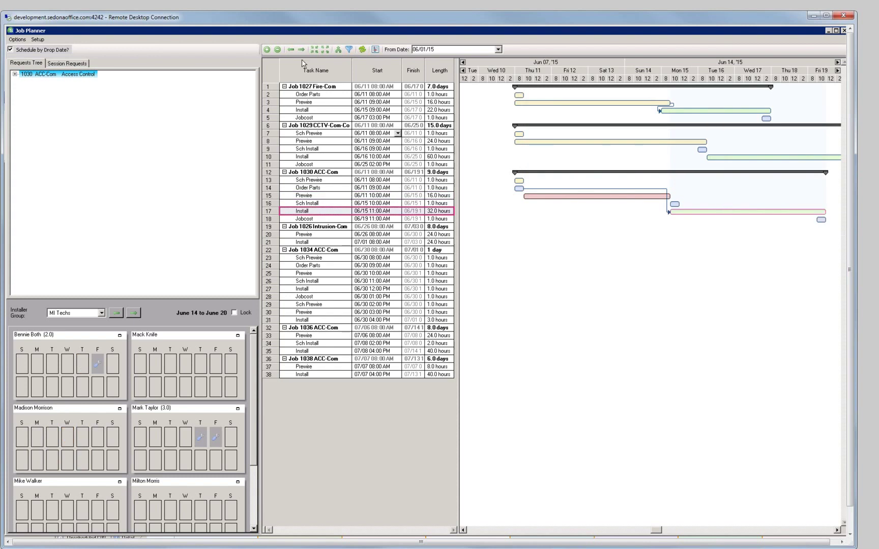
# Turn off the exclusion of non-labor tasks in the general settings and refresh the Gantt chart
pyautogui.click(38, 40)
pyautogui.click(43, 49)
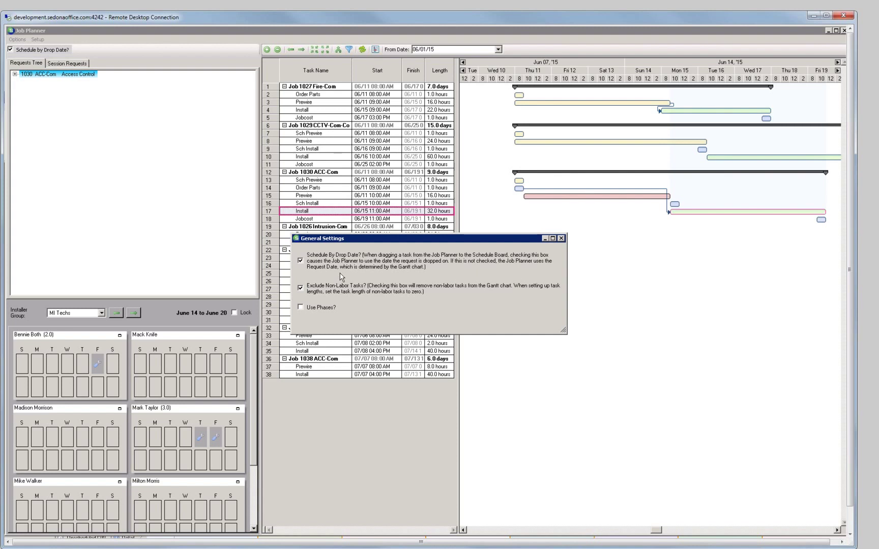
pyautogui.click(301, 289)
pyautogui.click(561, 239)
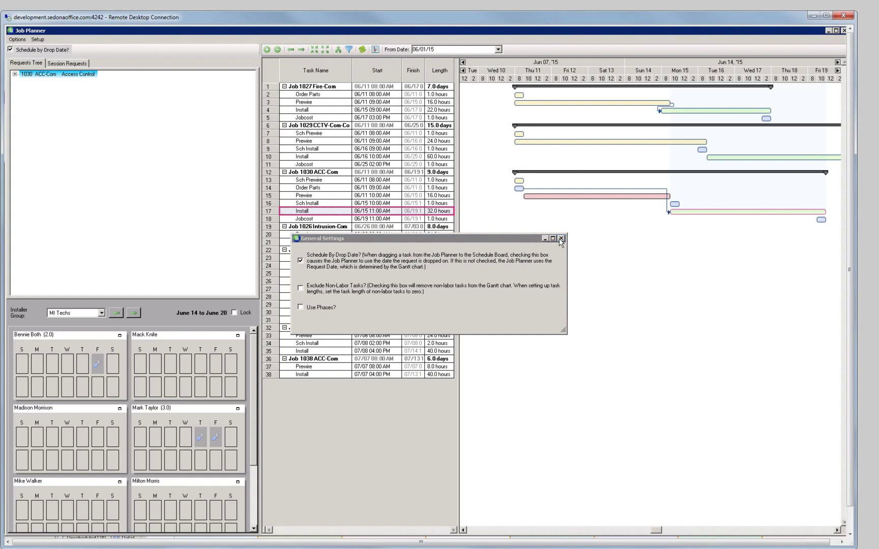
pyautogui.click(363, 51)
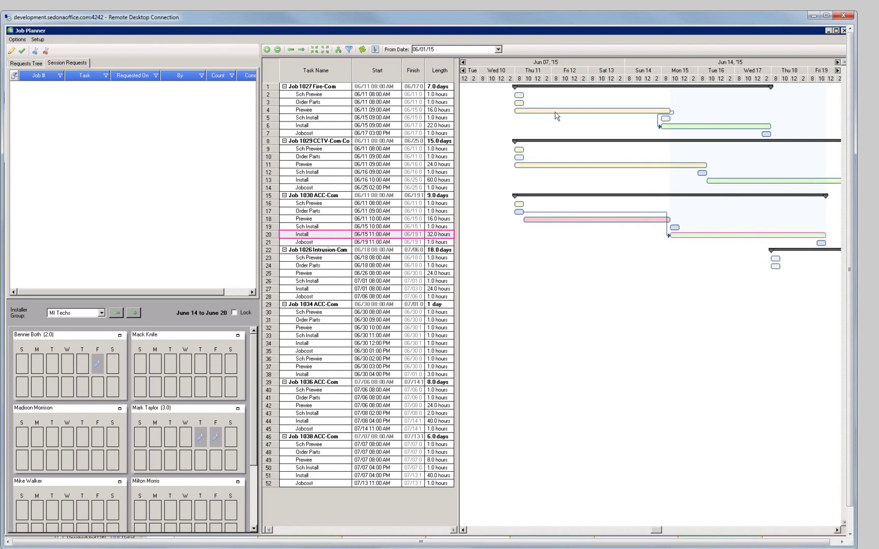
# Exclude non-labor tasks and enable phases in the general settings, and show job 1034's phases on the Gantt chart
pyautogui.click(519, 96)
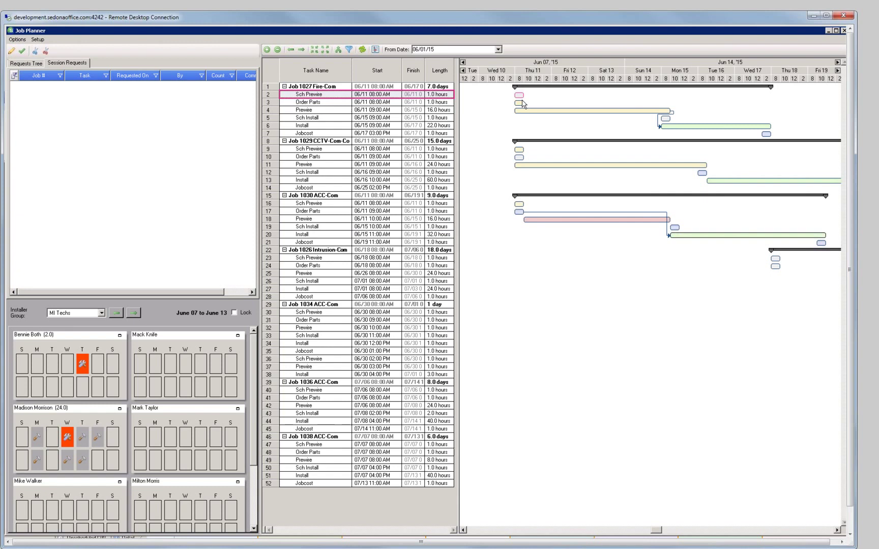
pyautogui.hscroll(2, 538, 100)
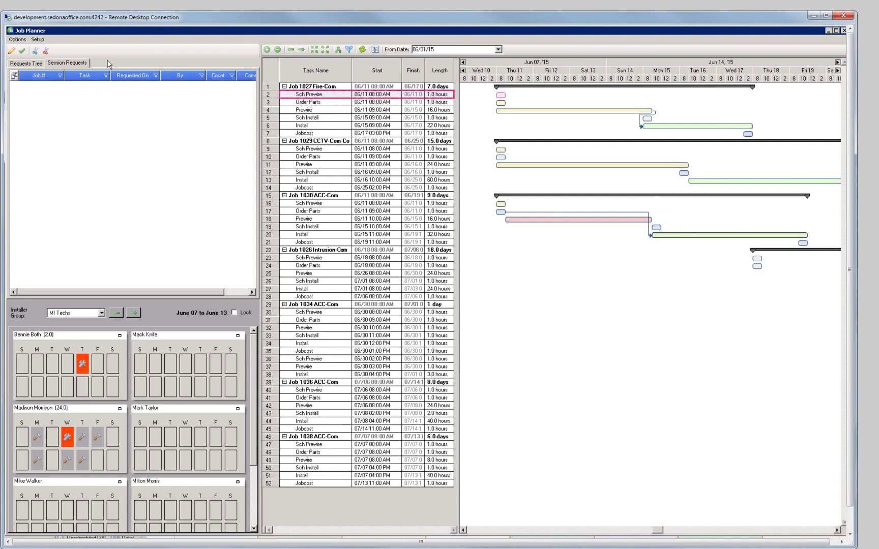
pyautogui.click(38, 40)
pyautogui.click(41, 49)
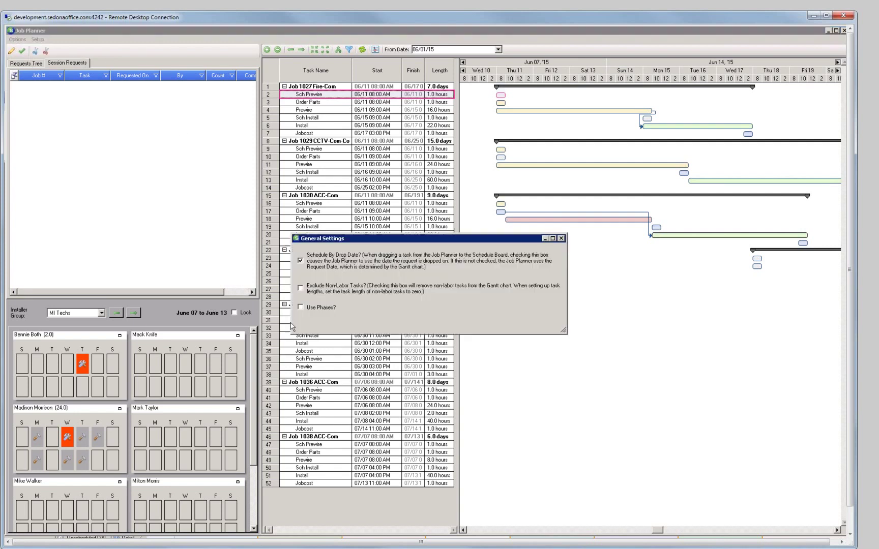
pyautogui.click(300, 288)
pyautogui.click(301, 308)
pyautogui.click(561, 238)
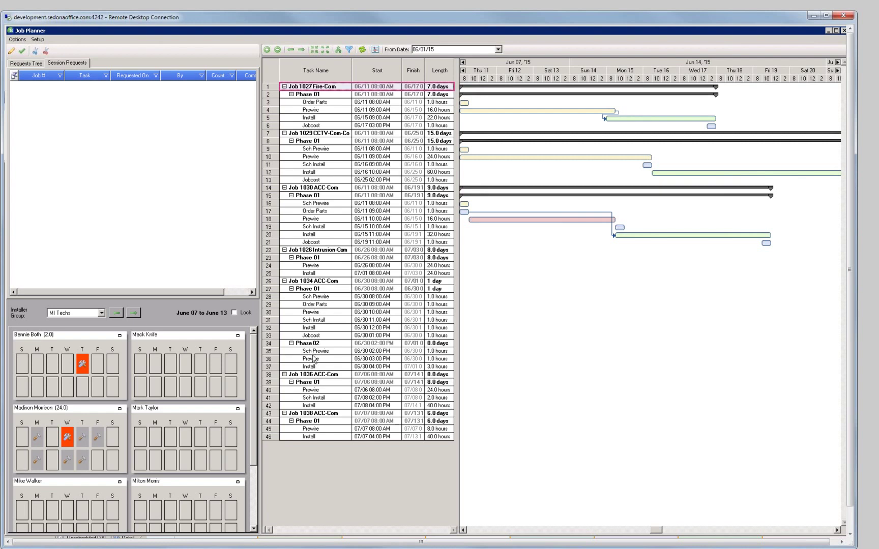
pyautogui.doubleClick(322, 282)
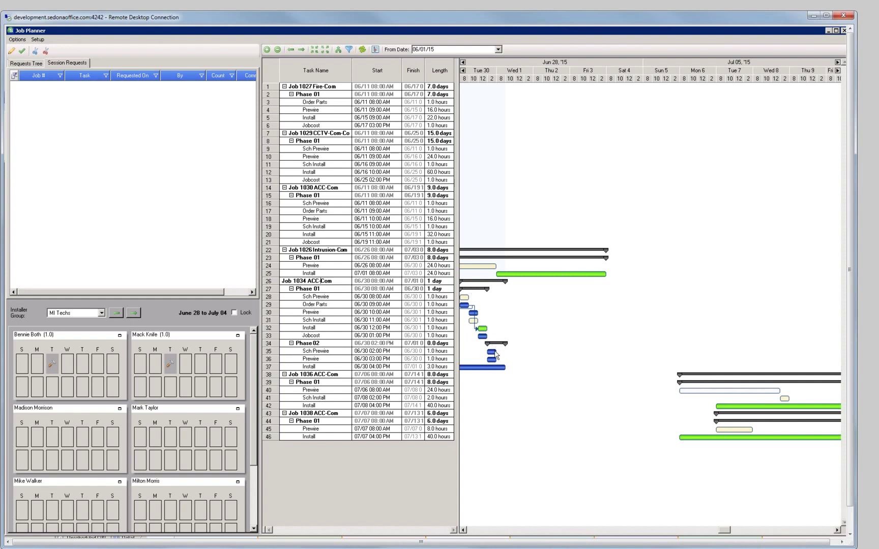
pyautogui.moveTo(493, 358)
# Move the MI Techs installer calendars back to the week of June 07 to June 13
pyautogui.click(117, 316)
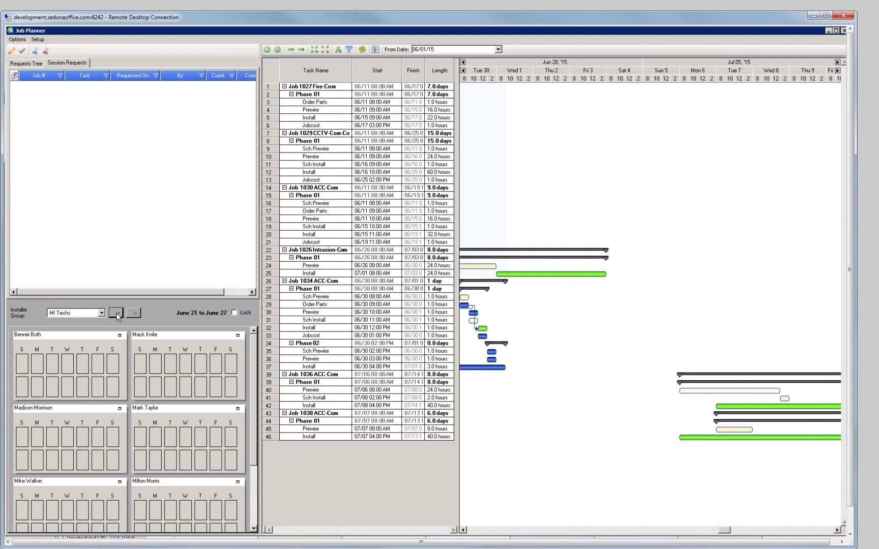
pyautogui.click(117, 315)
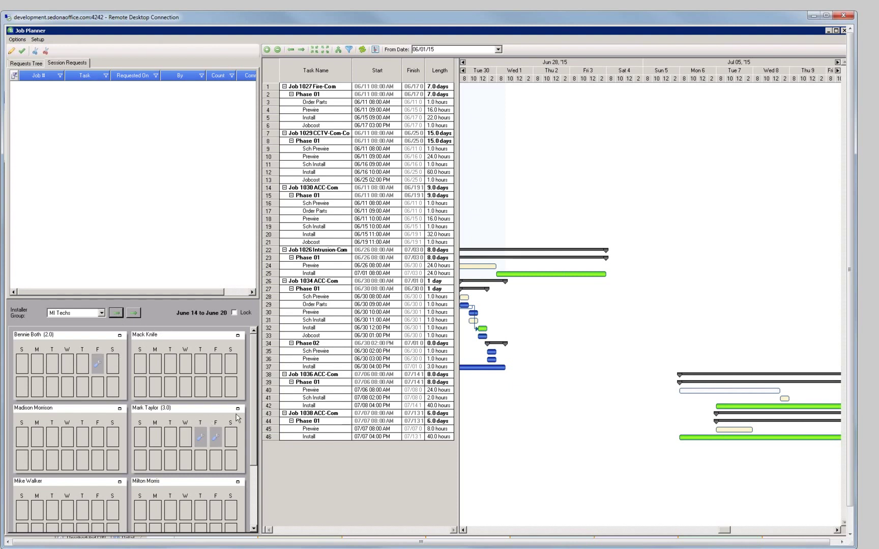
pyautogui.click(117, 313)
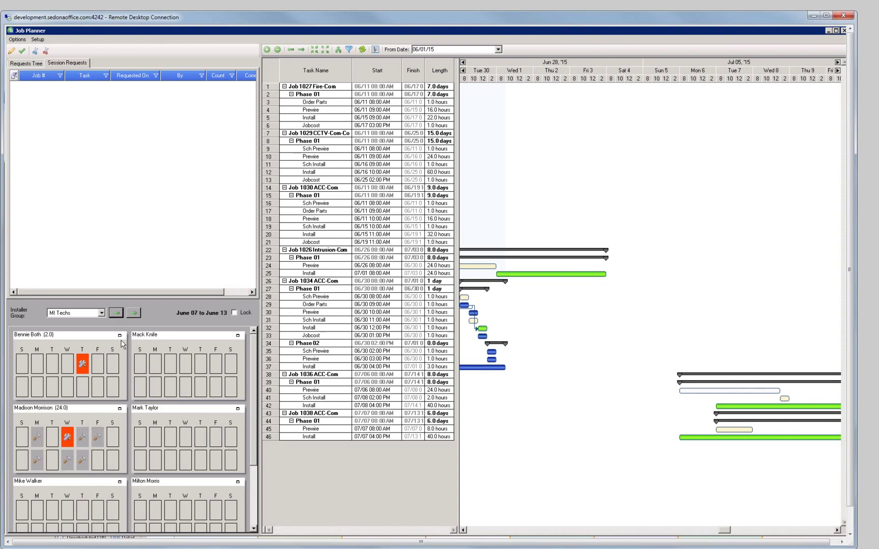
# Expand the calendar card of the installer with 24.0 hours to view common tasks and systems, and restore its size
pyautogui.click(120, 409)
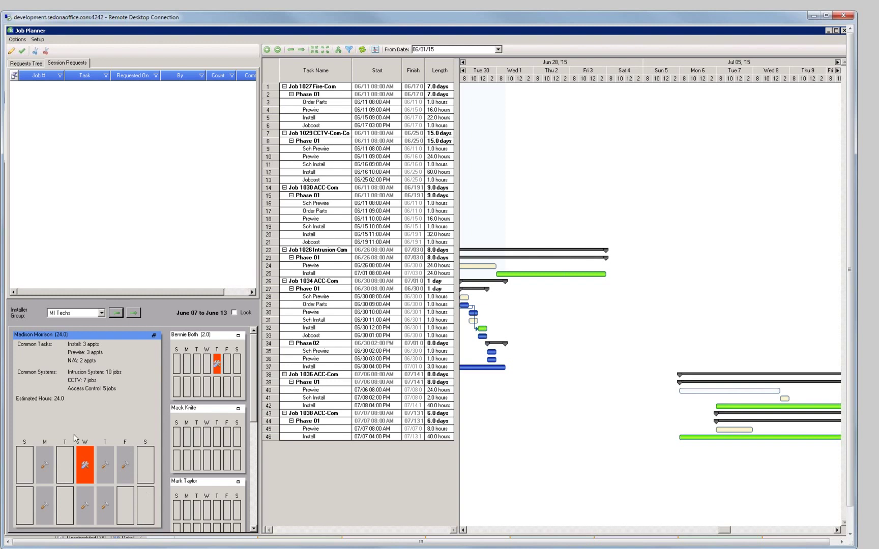
pyautogui.moveTo(114, 523)
pyautogui.click(153, 336)
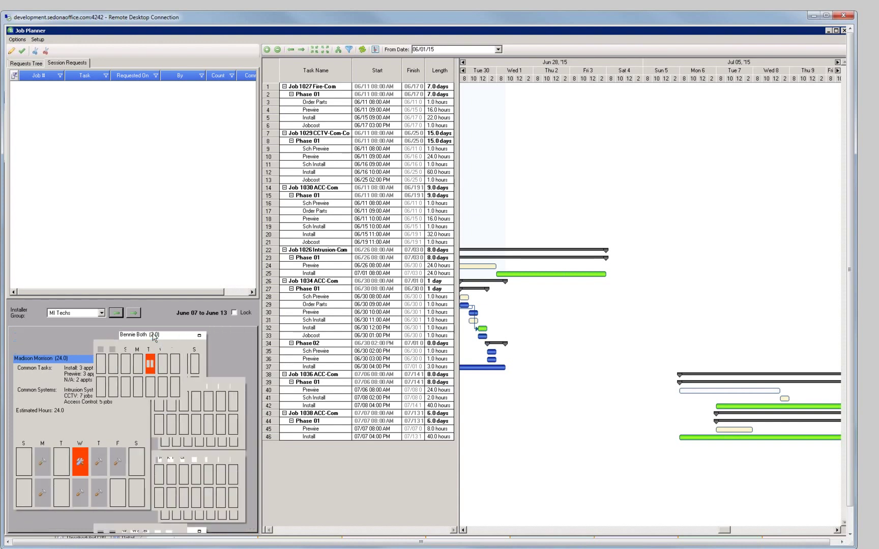
# Schedule job 1030's requested Phase 01 Prewire task from the requests tree for Tuesday, June 9, on the first row's second installer calendar
pyautogui.click(24, 68)
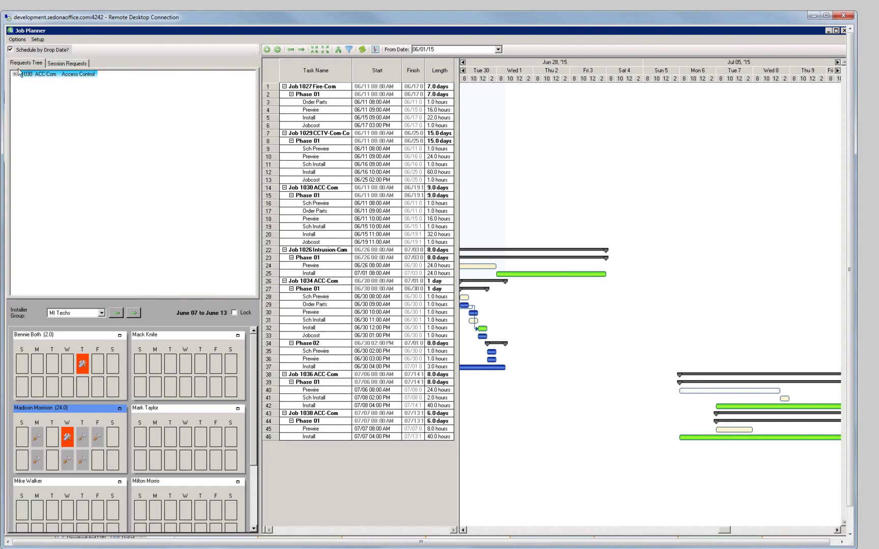
pyautogui.click(15, 73)
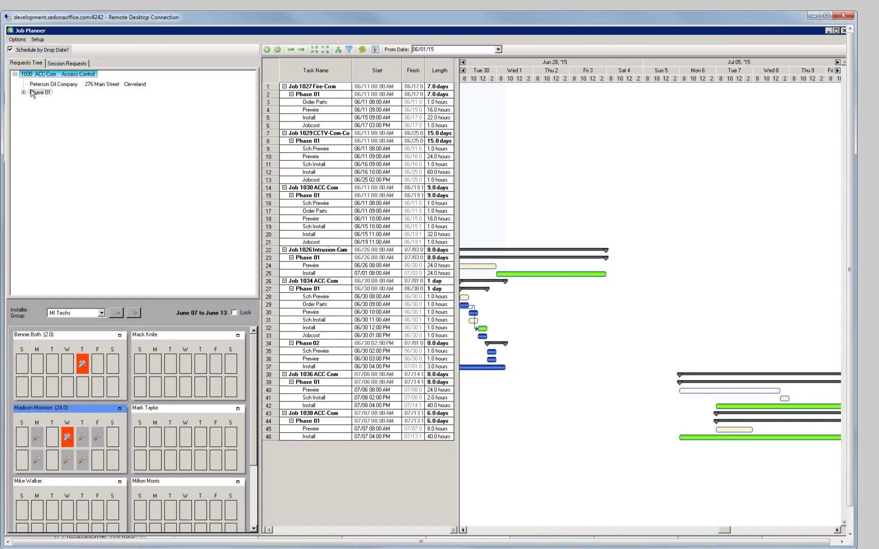
pyautogui.click(24, 92)
pyautogui.click(32, 101)
pyautogui.moveTo(66, 111); pyautogui.dragTo(172, 365)
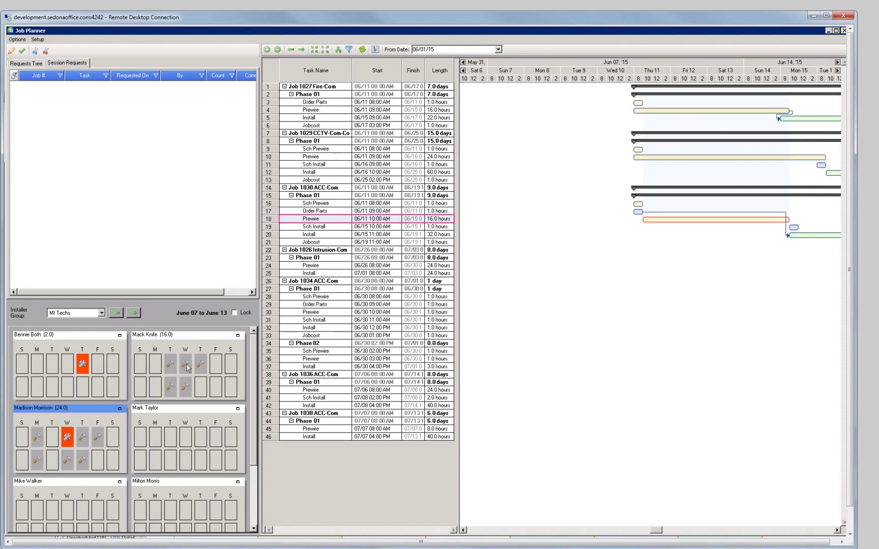
pyautogui.moveTo(182, 371)
# Switch to SedonaSchedule and view job 1030's appointment on the June 9 schedule
pyautogui.click(850, 536)
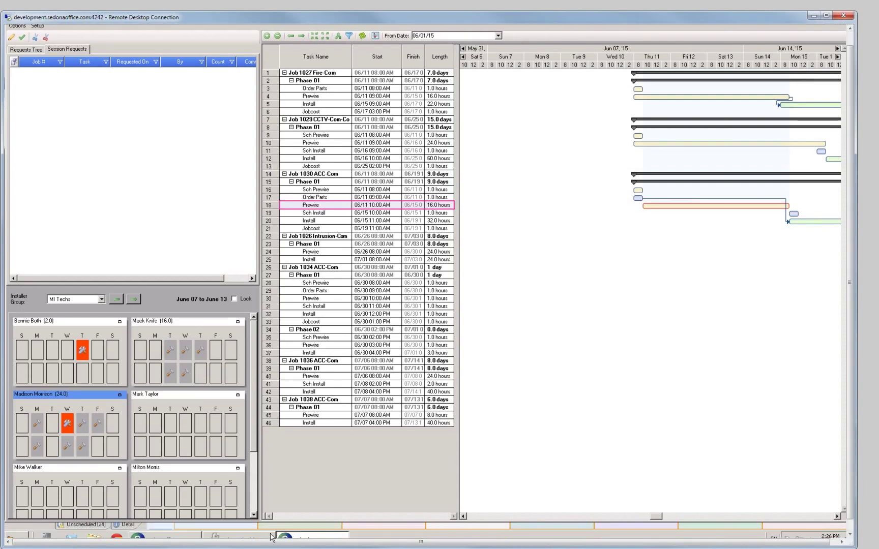
pyautogui.click(271, 537)
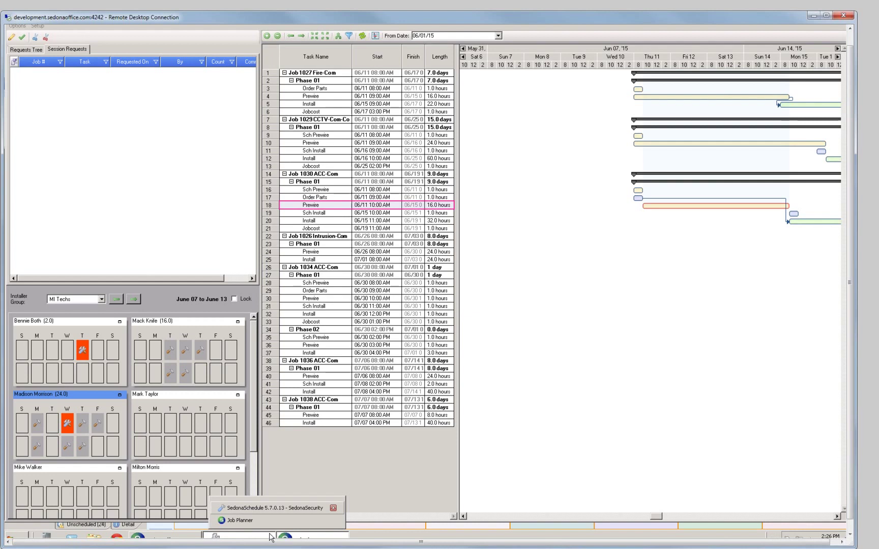
pyautogui.click(275, 508)
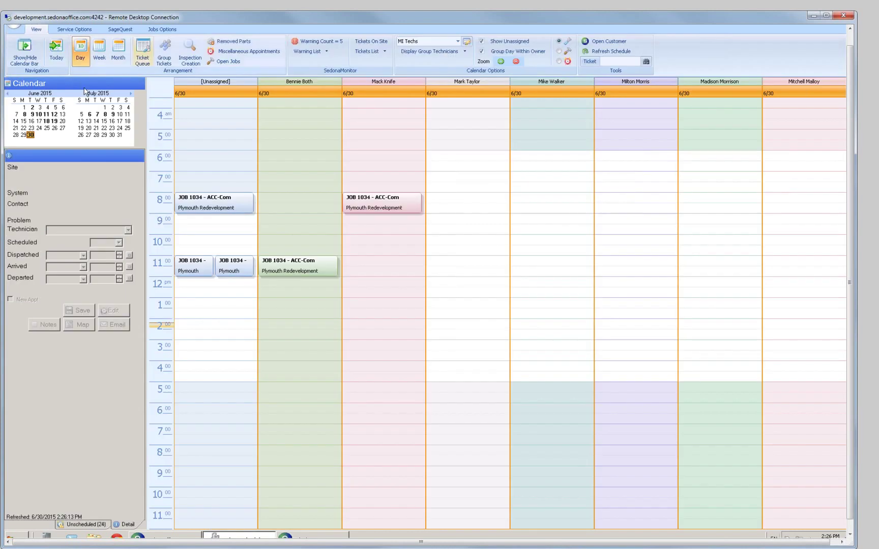
pyautogui.click(25, 115)
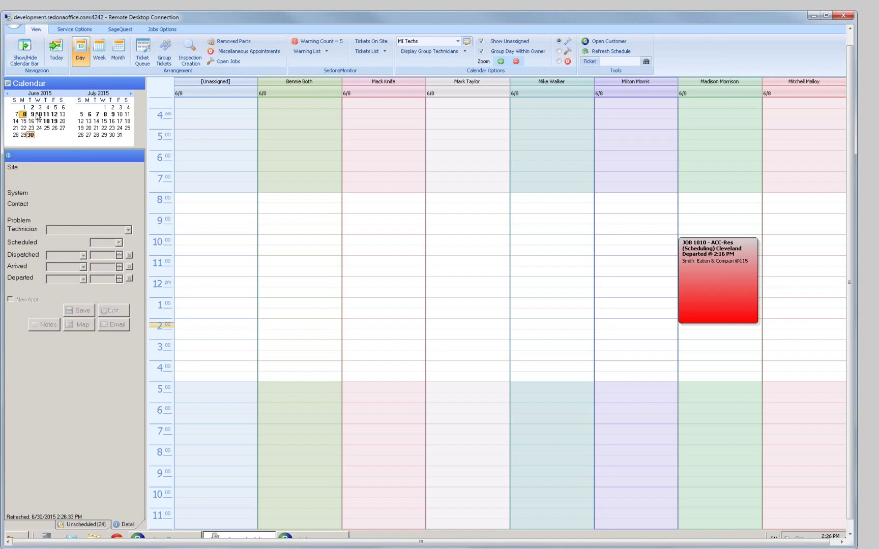
pyautogui.click(32, 115)
pyautogui.click(31, 135)
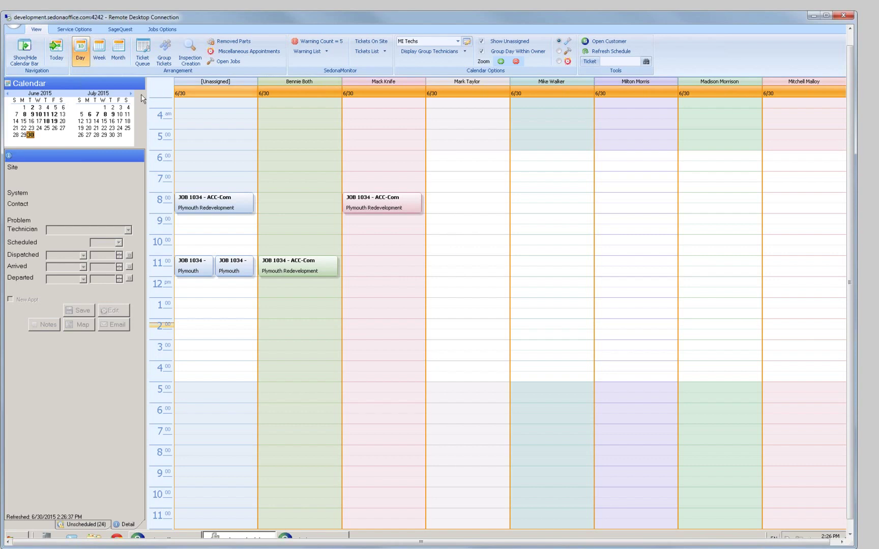
pyautogui.click(33, 114)
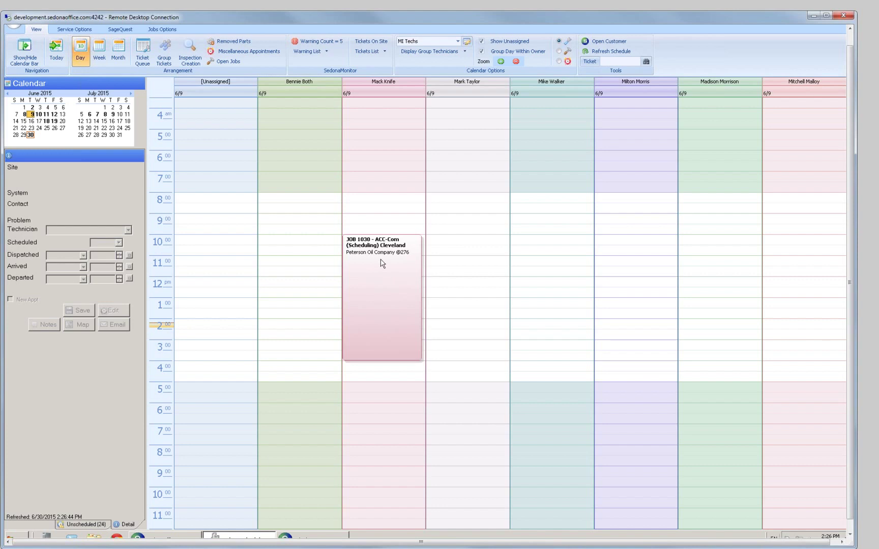
pyautogui.moveTo(383, 264)
# Go through the schedule day by day from June 8 to June 11 to examine job 1030's appointments
pyautogui.click(24, 115)
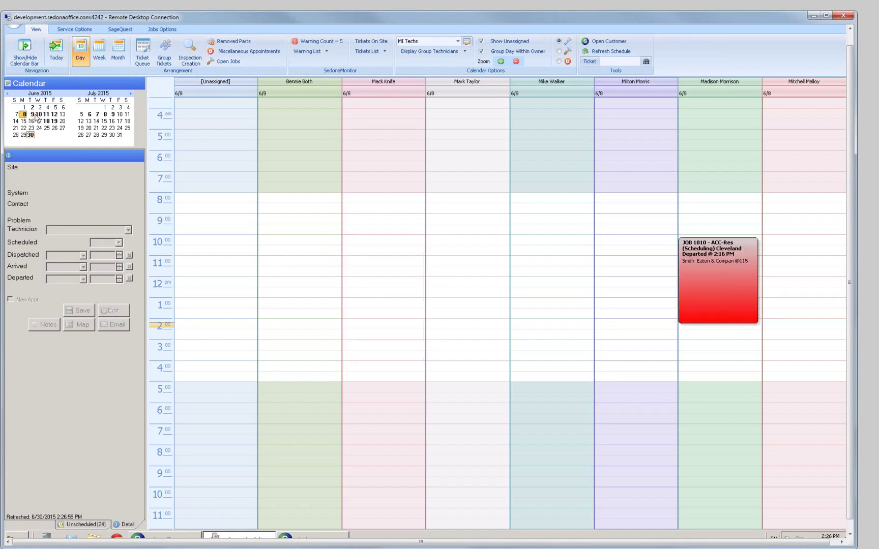
pyautogui.click(32, 115)
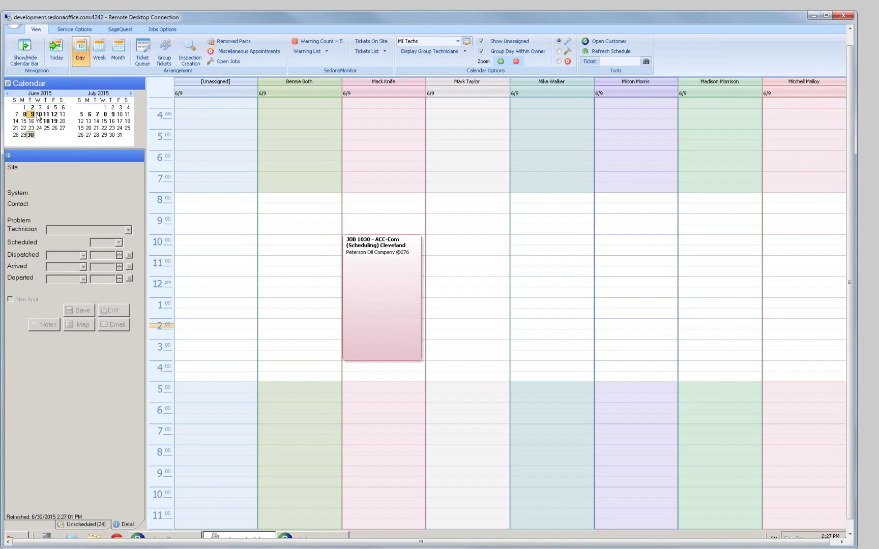
pyautogui.click(38, 115)
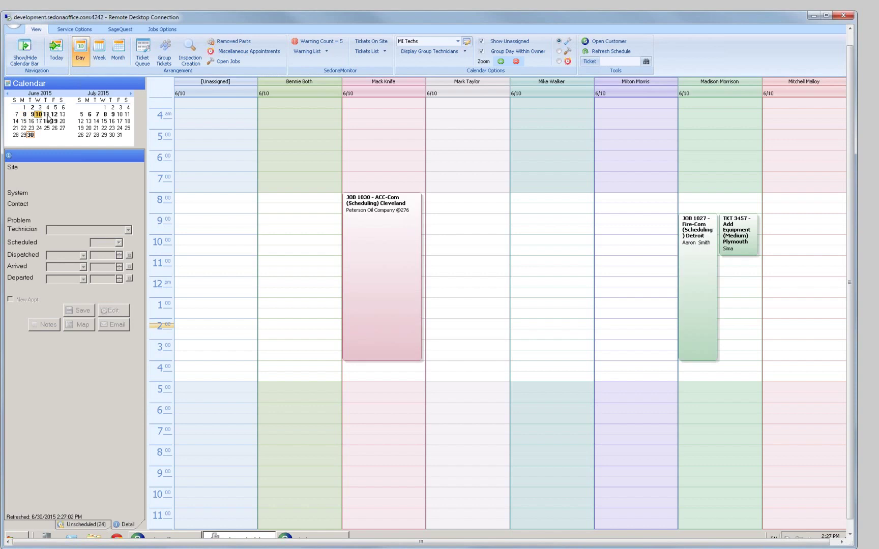
pyautogui.click(47, 115)
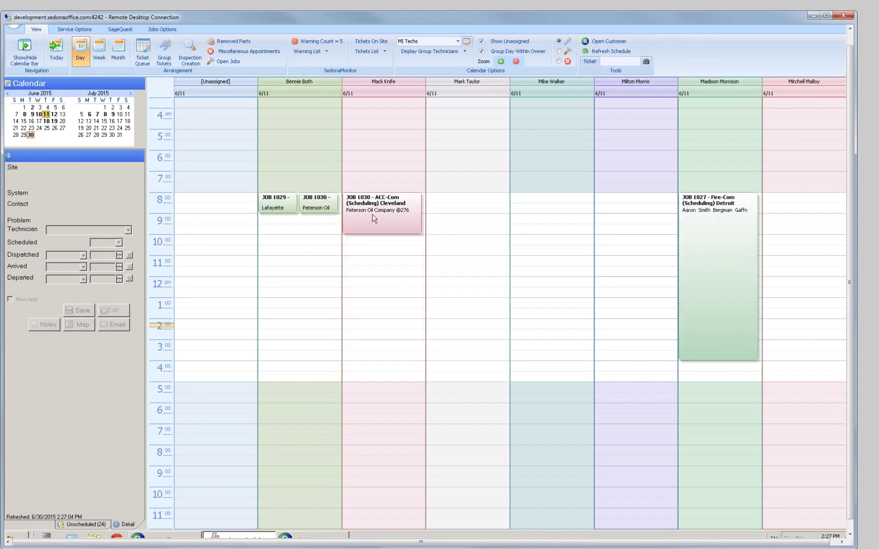
pyautogui.moveTo(380, 212)
# Switch to SedonaOffice, open SedonaSetup, and view the MI install company's appointment options
pyautogui.moveTo(851, 298); pyautogui.dragTo(851, 321)
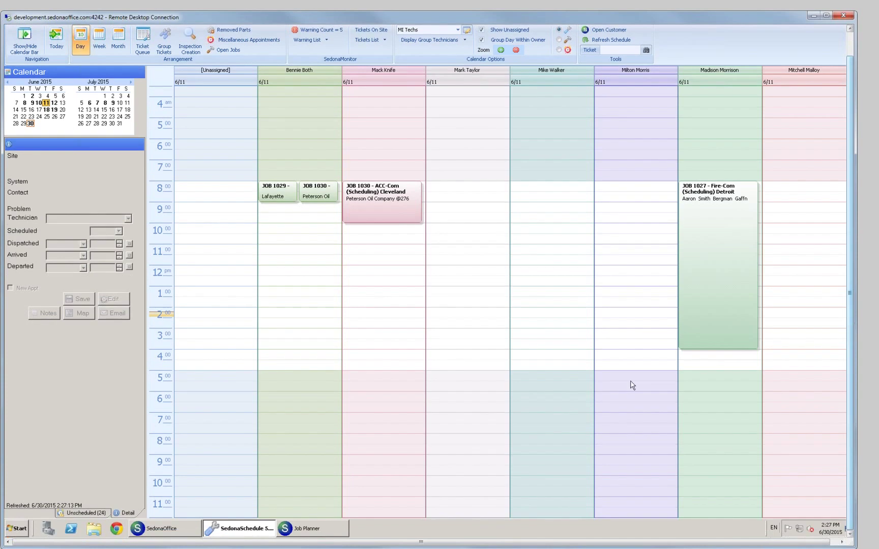
pyautogui.click(316, 532)
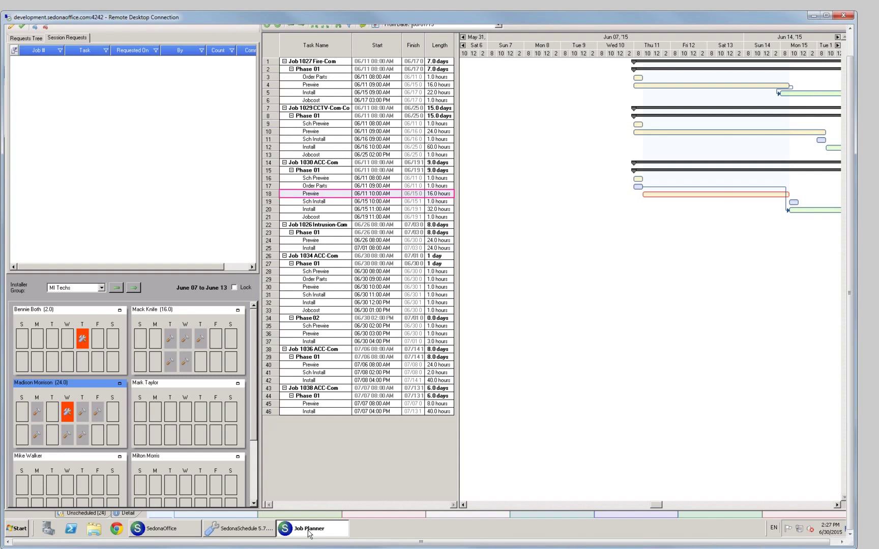
pyautogui.click(170, 534)
pyautogui.click(51, 210)
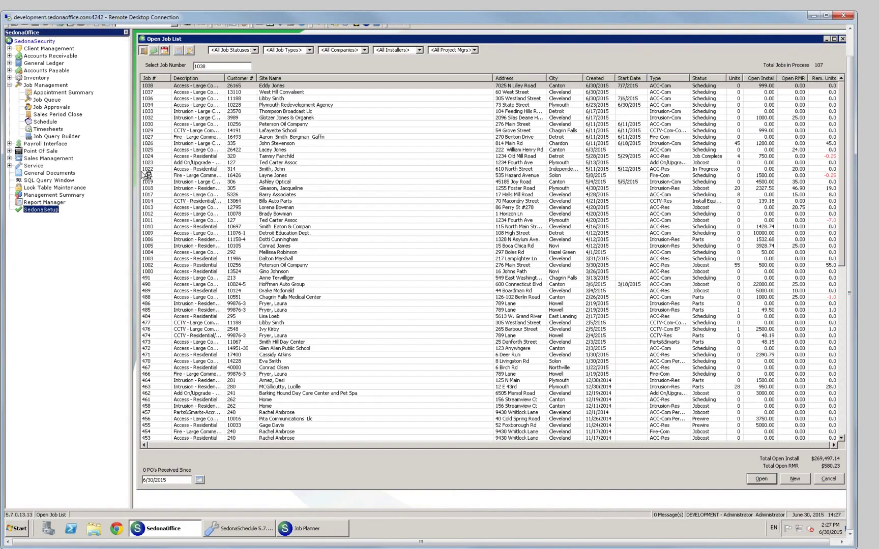
pyautogui.moveTo(337, 205); pyautogui.dragTo(337, 287)
pyautogui.scroll(-10, 318, 305)
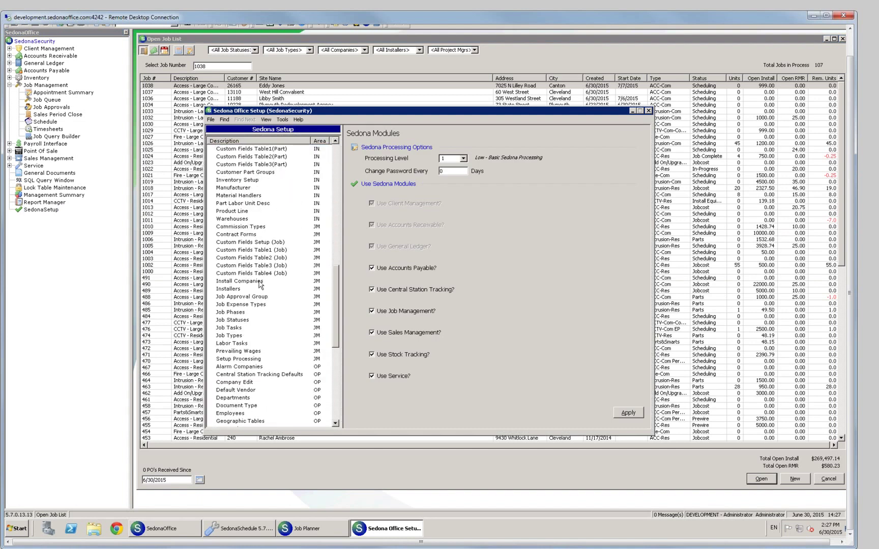
pyautogui.click(264, 281)
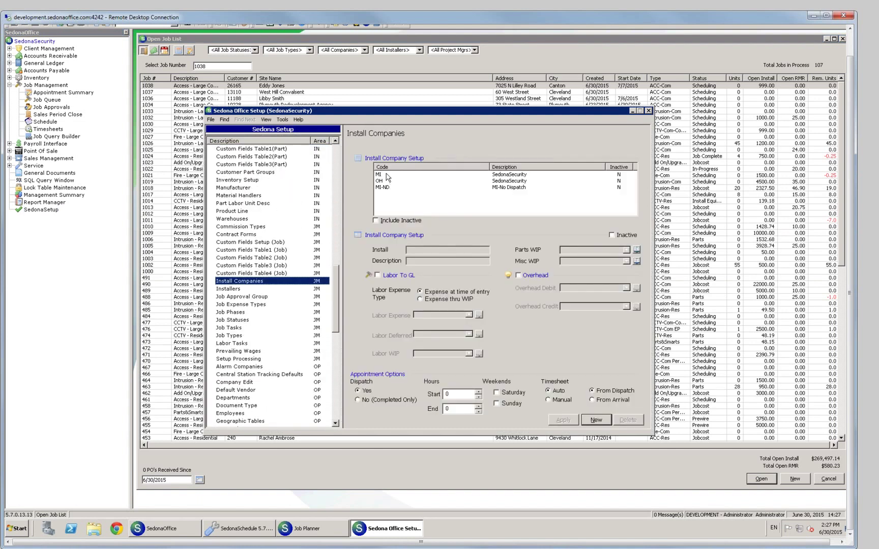
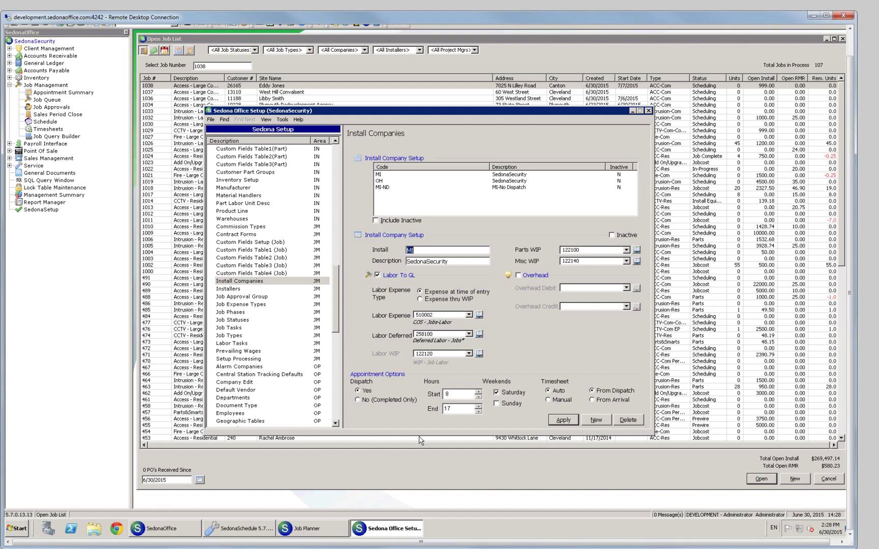
# Switch back to the Job Planner and move job 1030's Order Parts to 06/12 12:00 PM and Install to 06/18 10:00 AM
pyautogui.click(307, 529)
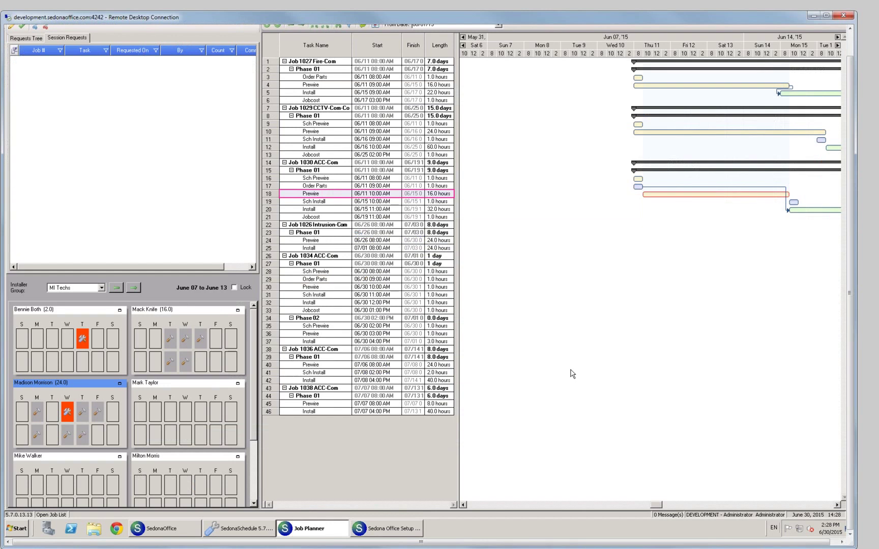
pyautogui.click(836, 504)
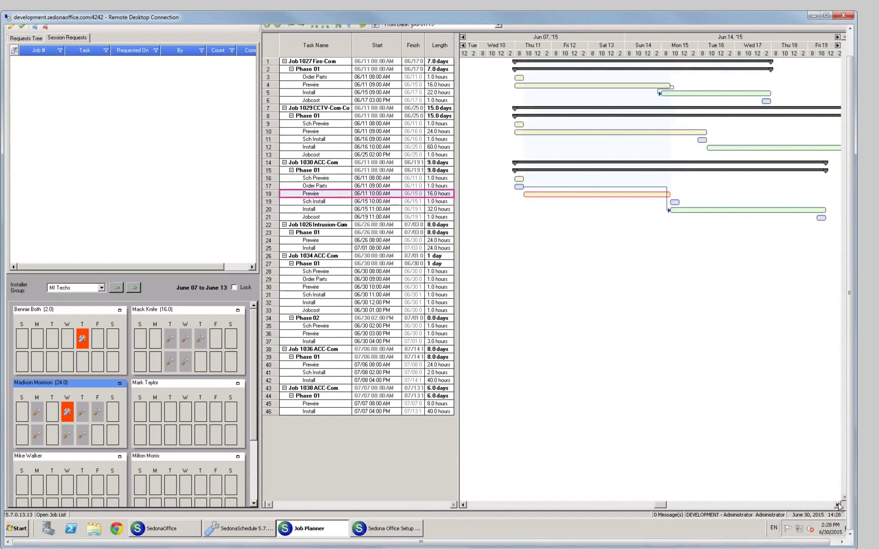
pyautogui.click(837, 505)
pyautogui.click(837, 505)
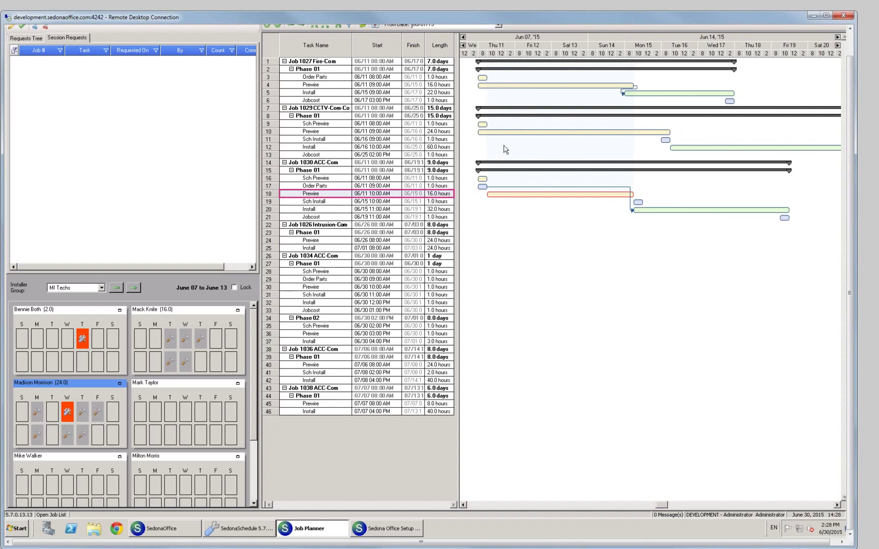
pyautogui.moveTo(485, 186)
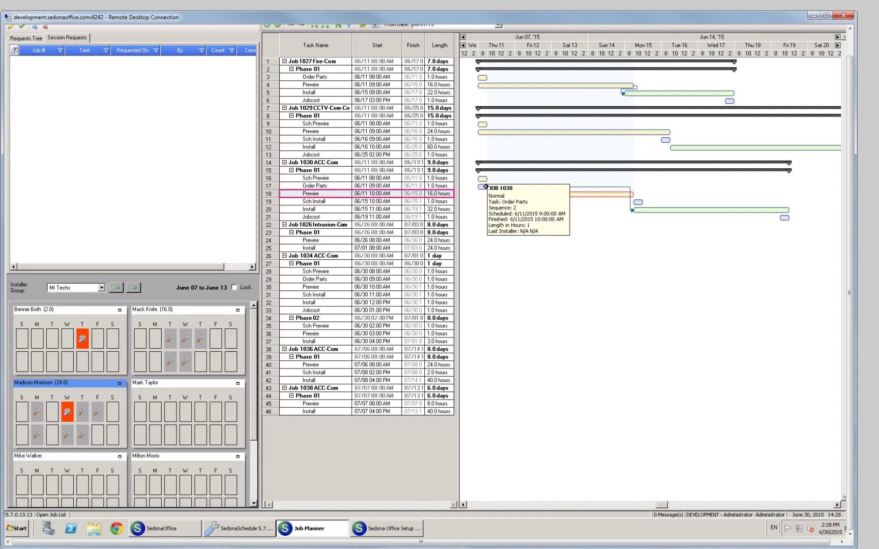
pyautogui.moveTo(485, 187); pyautogui.dragTo(539, 186)
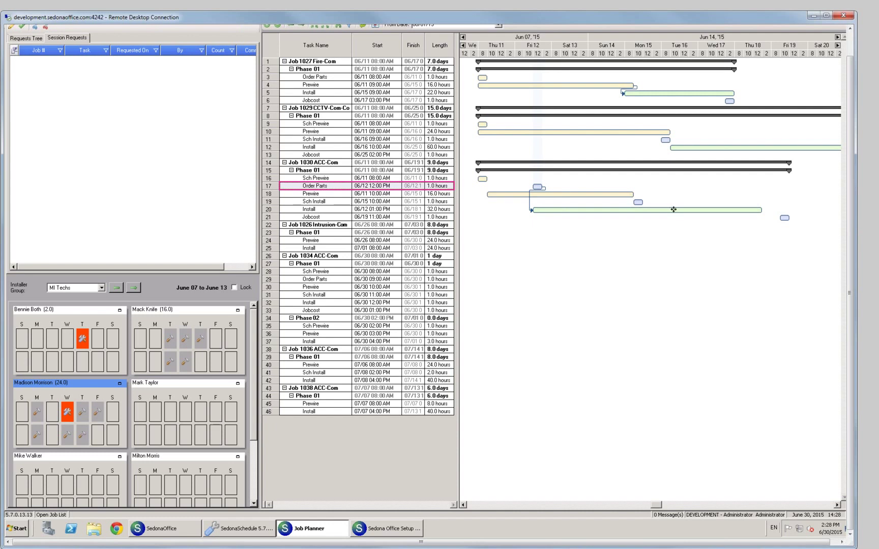
pyautogui.moveTo(672, 207); pyautogui.dragTo(754, 212)
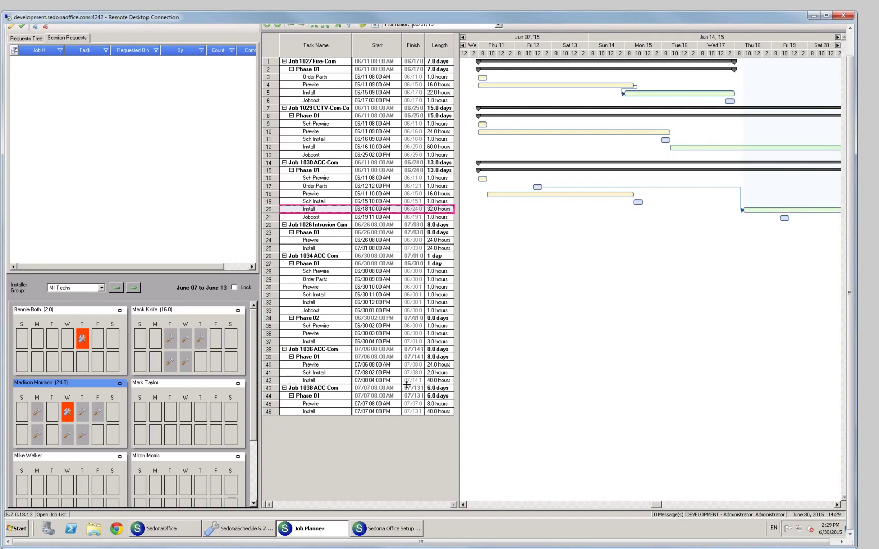
# Move job 1036's Install task to 07/14 02:00 PM on the timeline
pyautogui.click(347, 351)
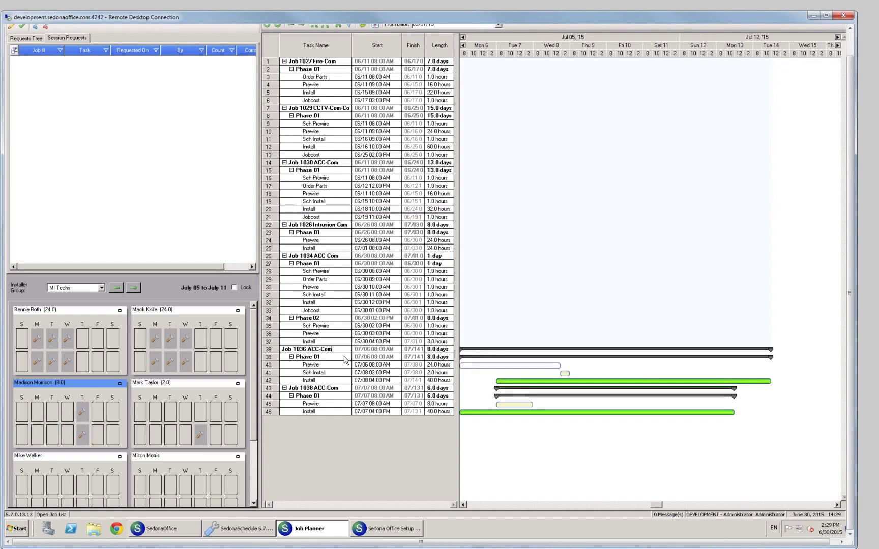
pyautogui.click(552, 381)
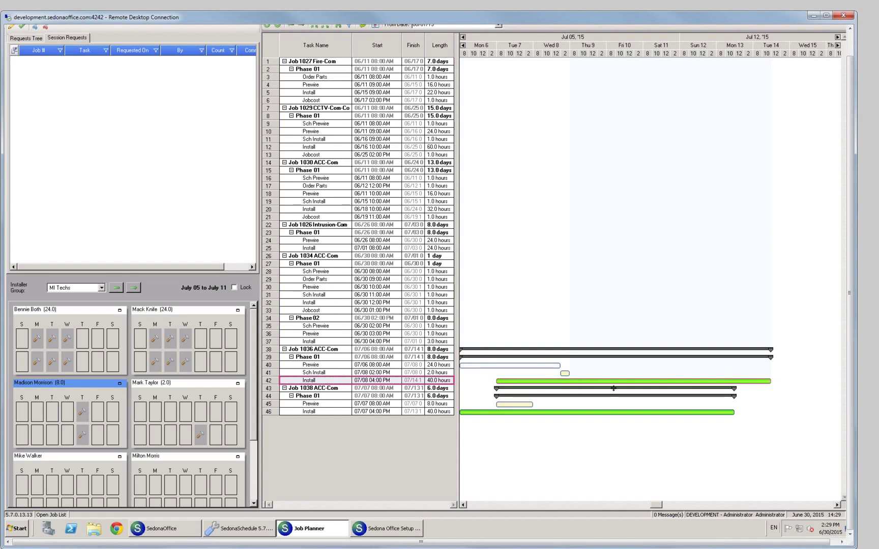
pyautogui.moveTo(617, 383); pyautogui.dragTo(788, 383)
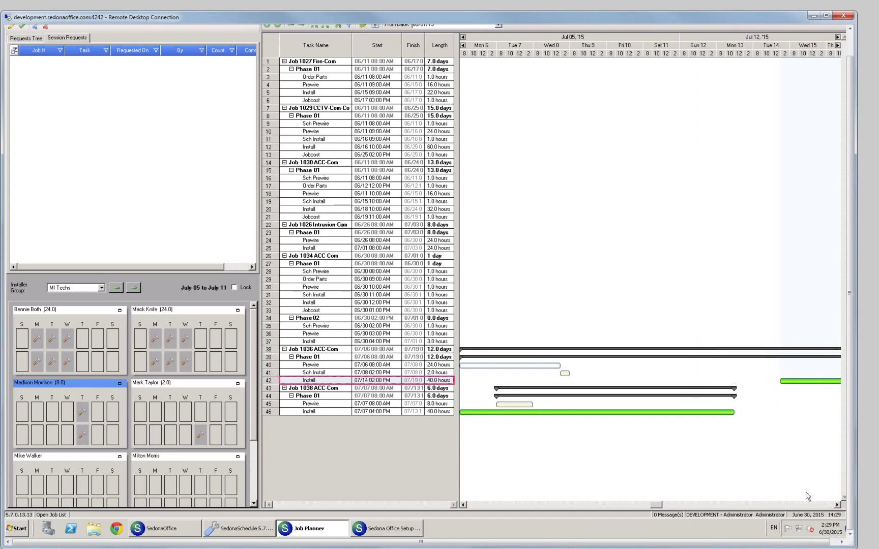
pyautogui.click(837, 505)
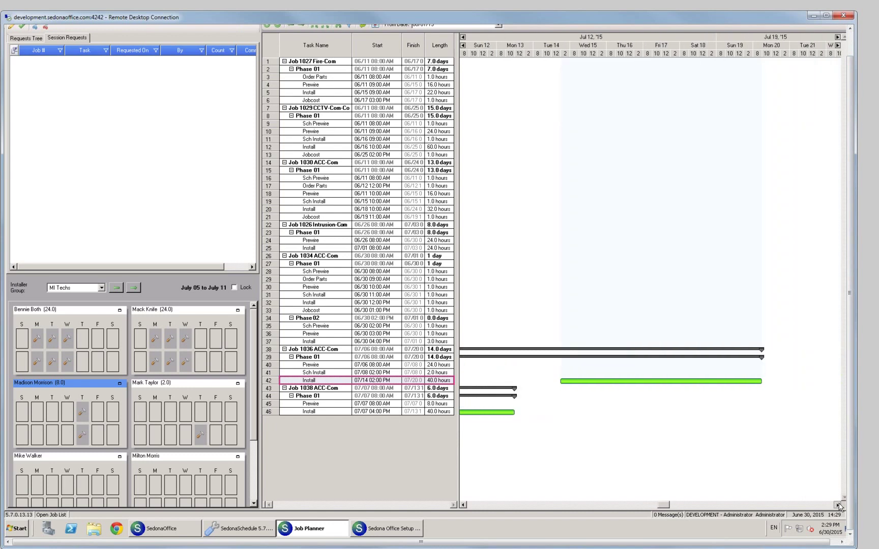
pyautogui.click(839, 505)
pyautogui.click(838, 505)
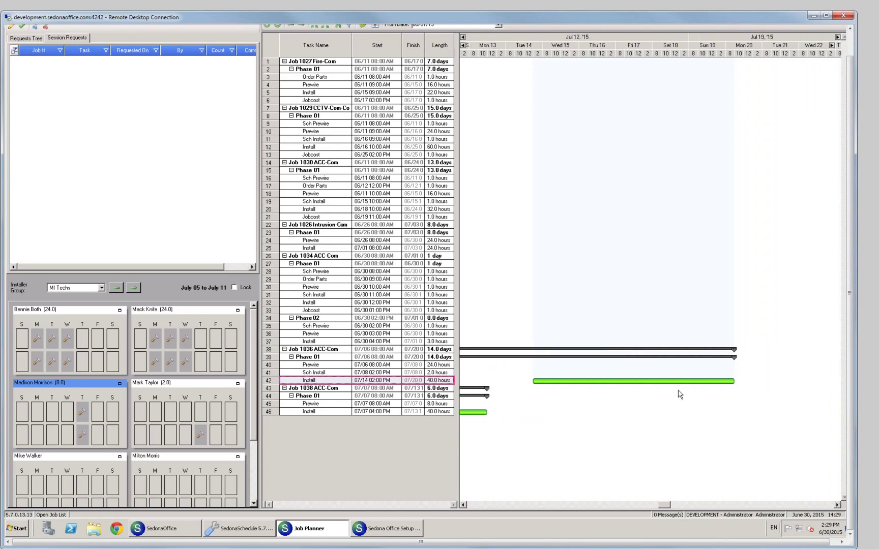
# Reschedule job 1036's Install task to start on 07/17 at 02:00 PM
pyautogui.moveTo(681, 380); pyautogui.dragTo(641, 373)
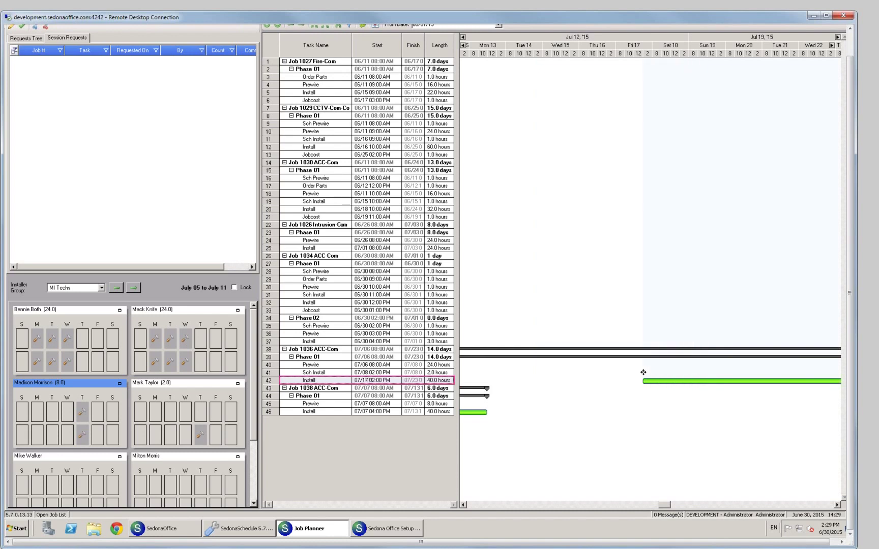
pyautogui.click(837, 505)
pyautogui.click(836, 505)
pyautogui.click(837, 505)
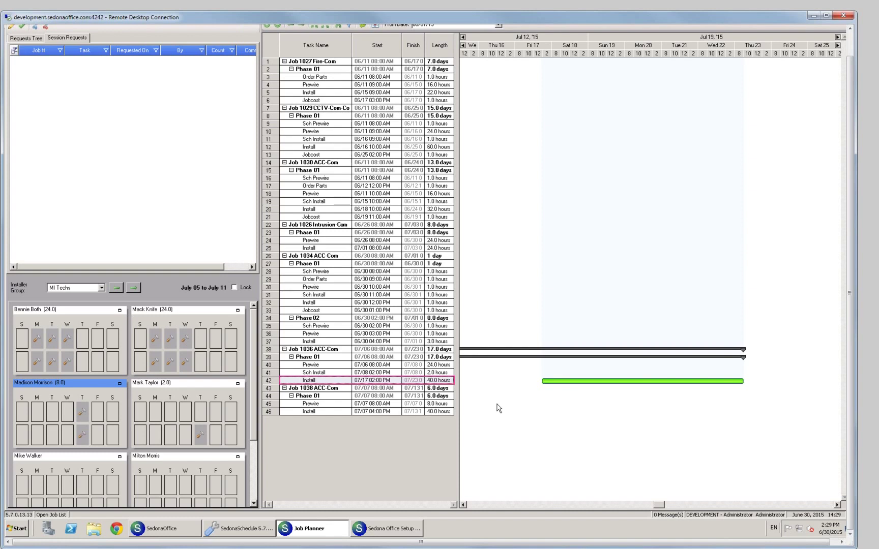
pyautogui.click(463, 505)
pyautogui.moveTo(464, 505); pyautogui.dragTo(463, 505)
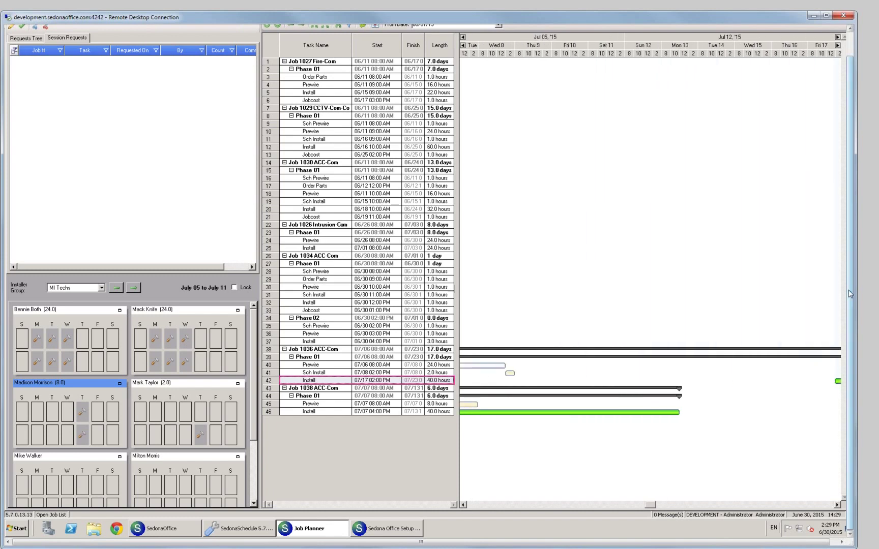
# Set the planner's From Date to 12/01/14 and refresh the job list
pyautogui.scroll(1, 848, 294)
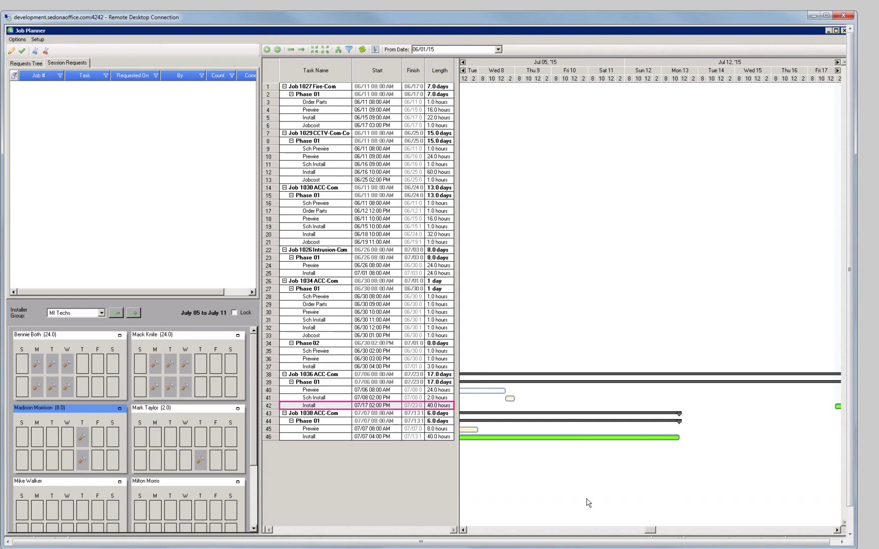
pyautogui.moveTo(463, 530); pyautogui.dragTo(463, 531)
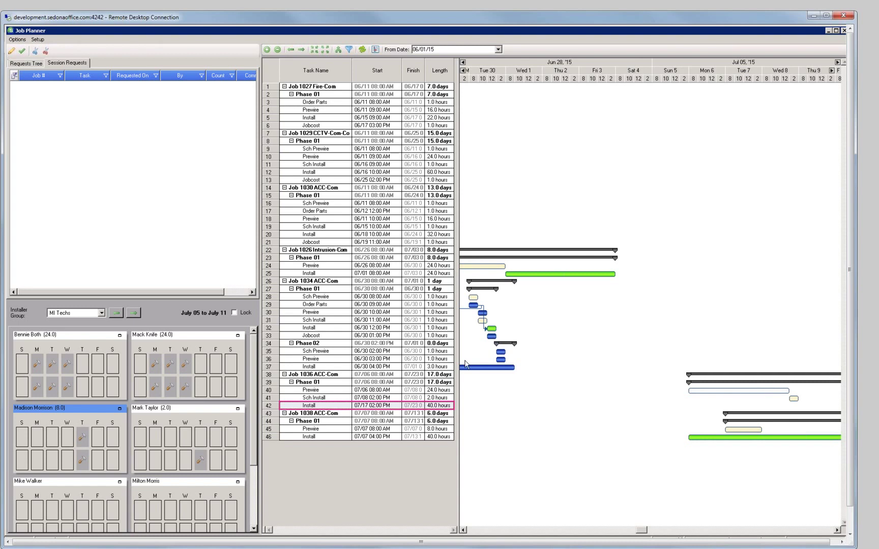
pyautogui.click(498, 49)
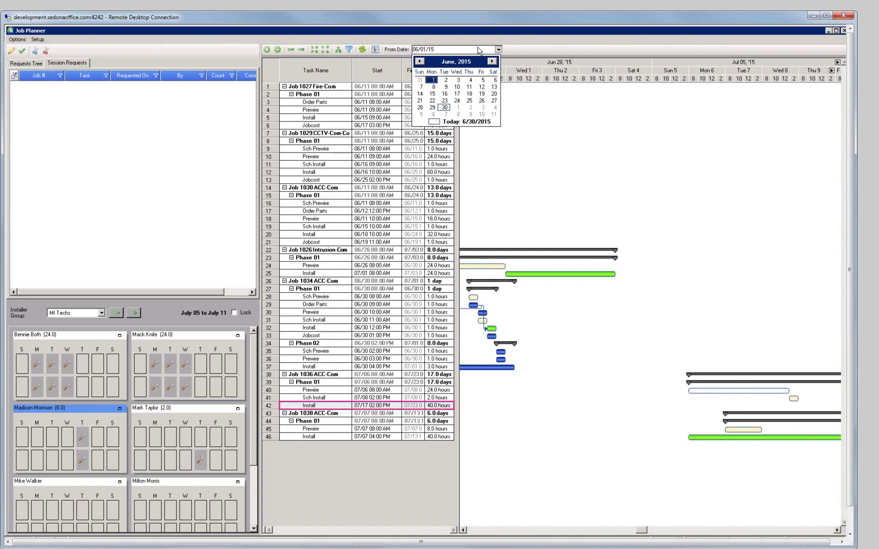
pyautogui.click(419, 61)
pyautogui.click(419, 61)
pyautogui.click(419, 61)
pyautogui.click(419, 61)
pyautogui.click(419, 61)
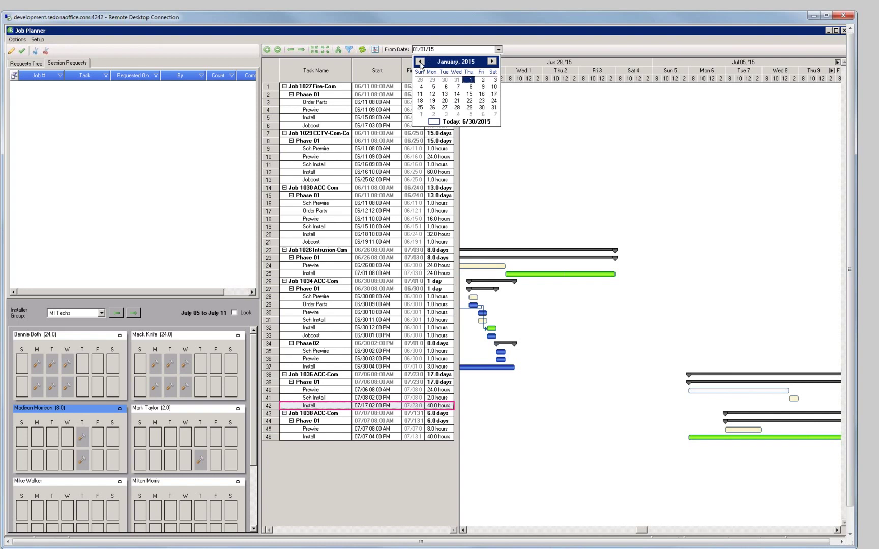
pyautogui.click(419, 61)
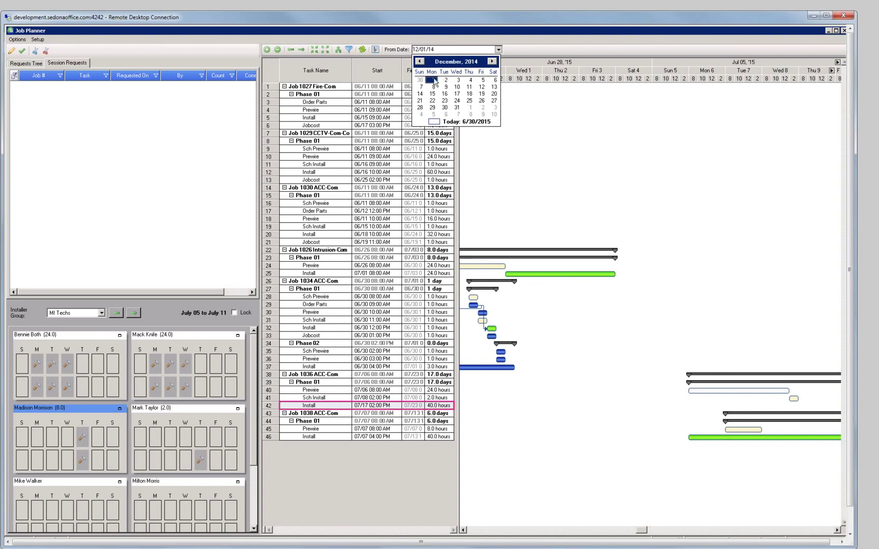
pyautogui.click(433, 80)
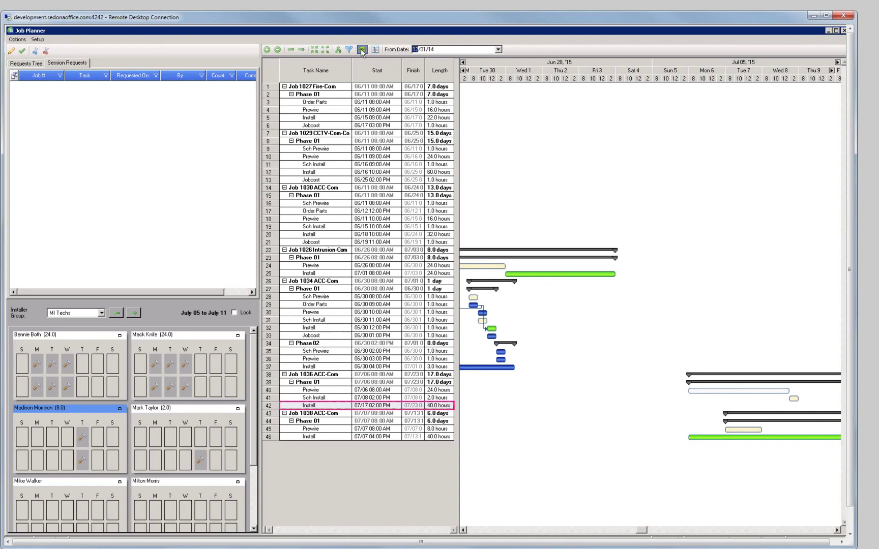
pyautogui.click(361, 49)
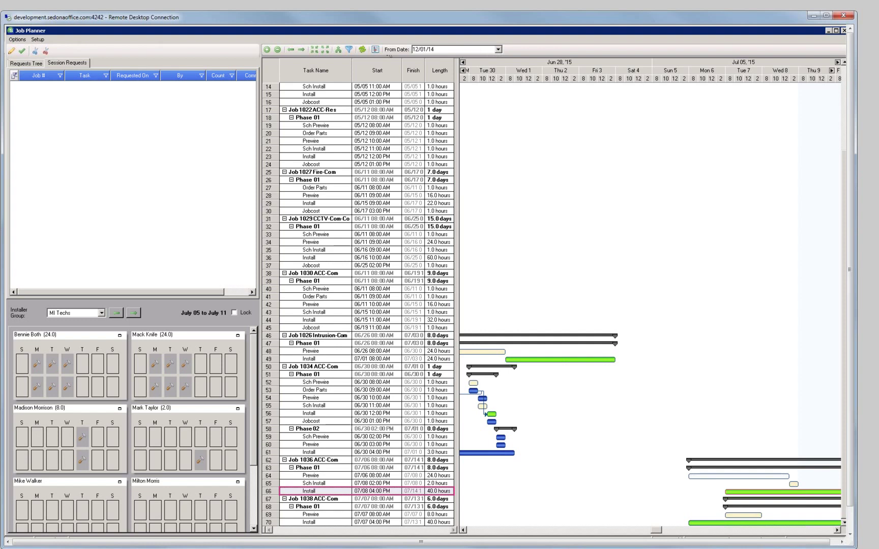
# View the available job filters and the list of installer groups, keeping the MI Techs group
pyautogui.click(349, 50)
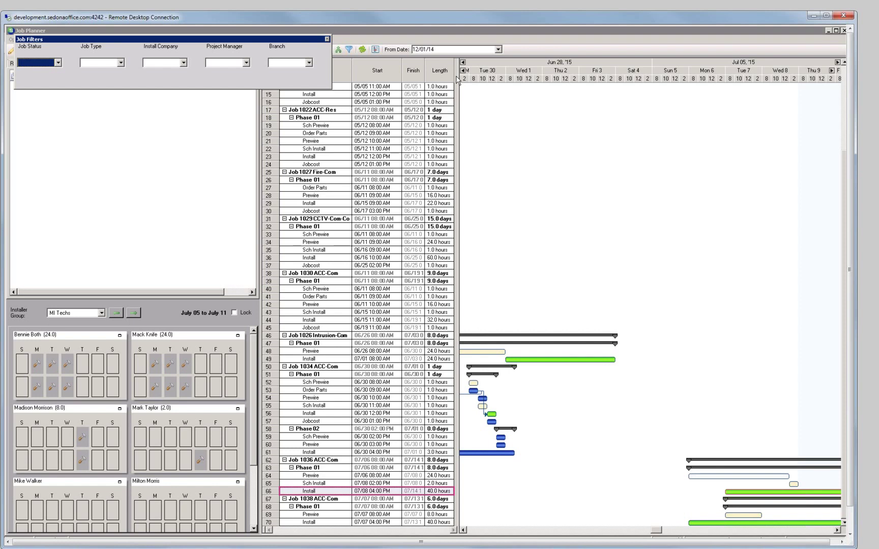
pyautogui.click(328, 39)
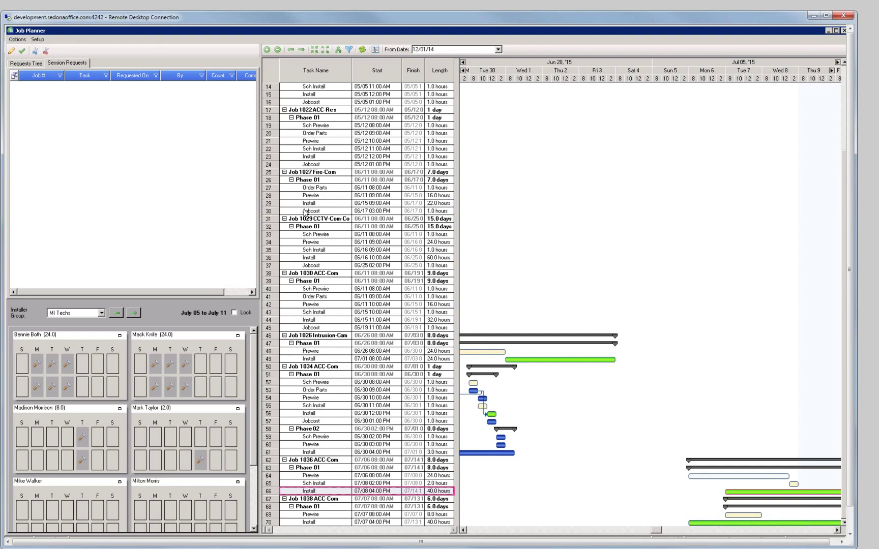
pyautogui.click(101, 313)
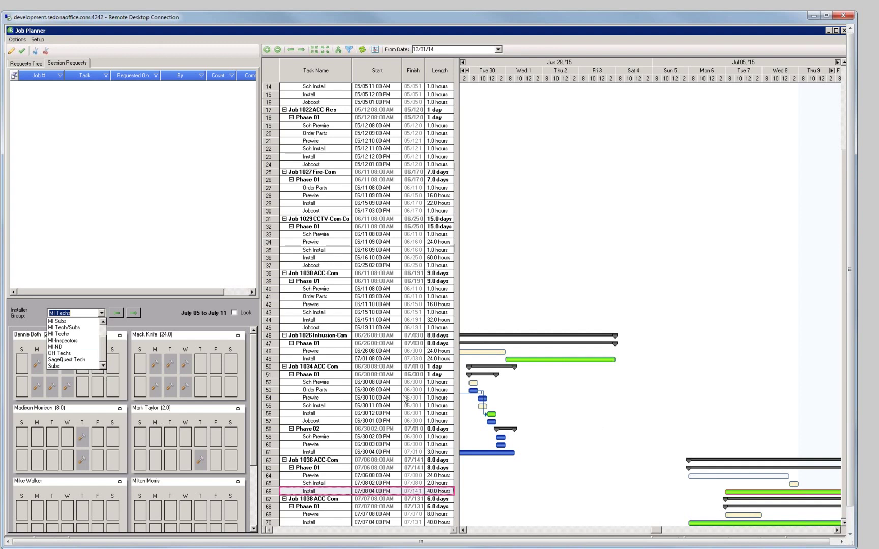
pyautogui.click(76, 312)
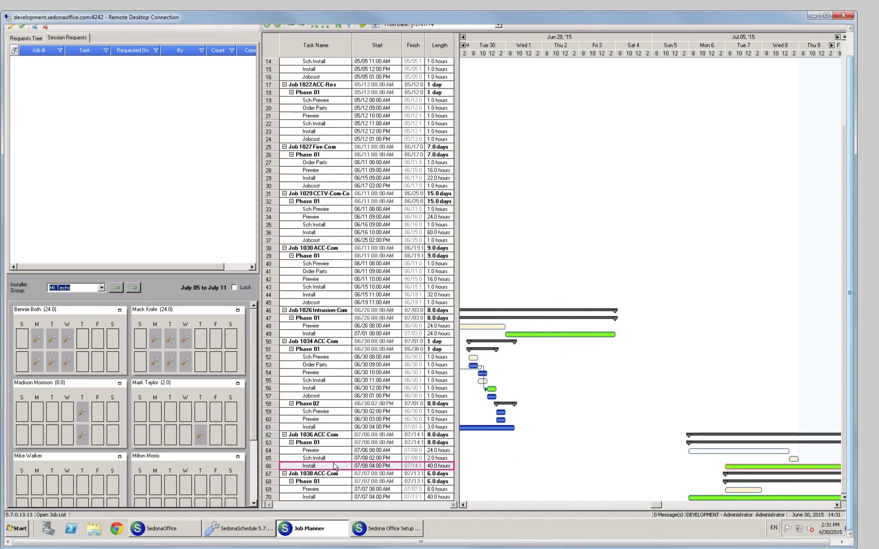
# Switch to SedonaSetup, view the first technician's record in the Installers setup, and close the setup window
pyautogui.click(162, 528)
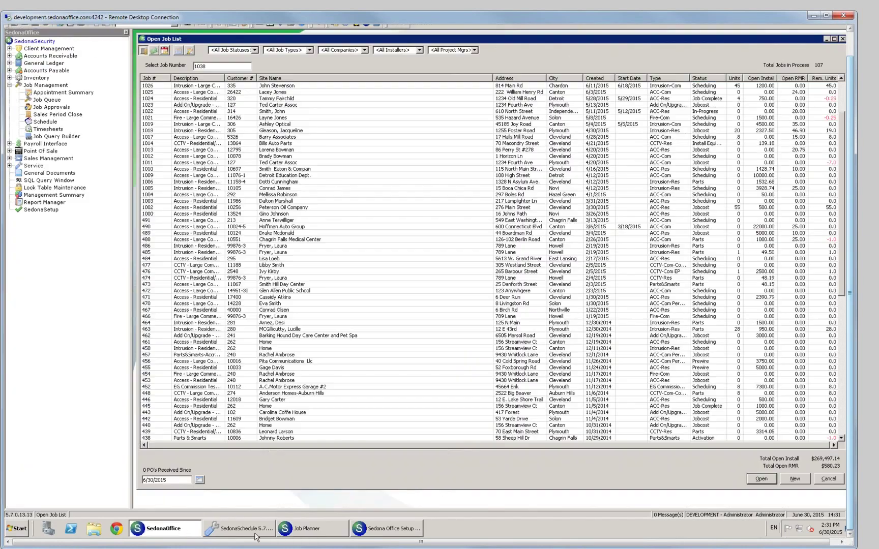
pyautogui.click(388, 528)
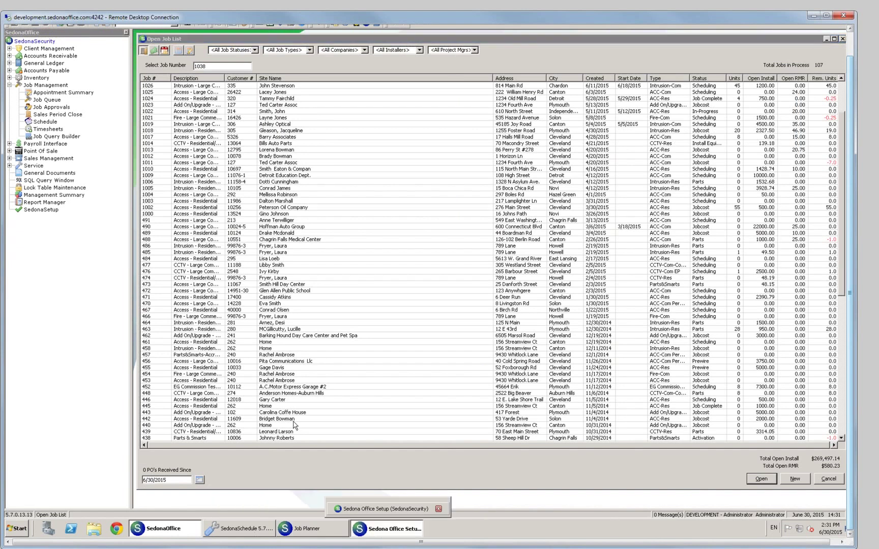
pyautogui.moveTo(340, 302); pyautogui.dragTo(337, 347)
pyautogui.scroll(-4, 338, 351)
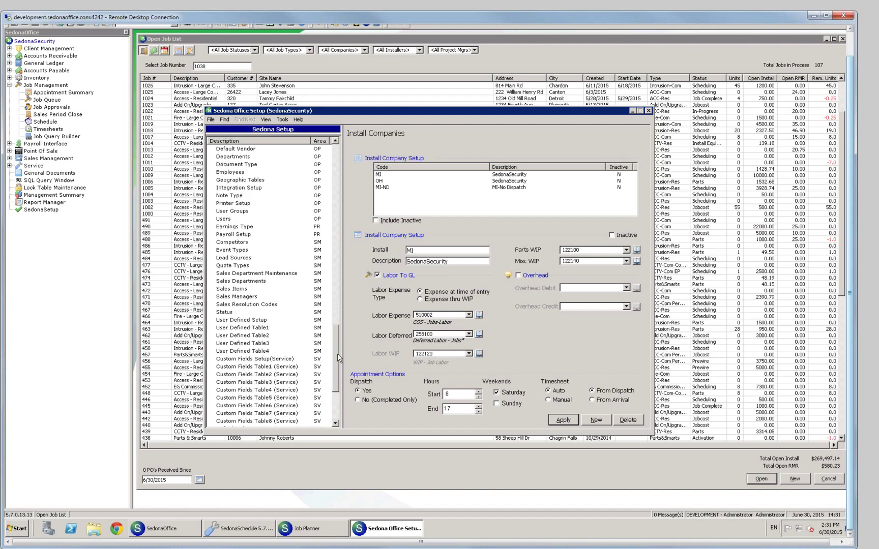
pyautogui.scroll(5, 338, 356)
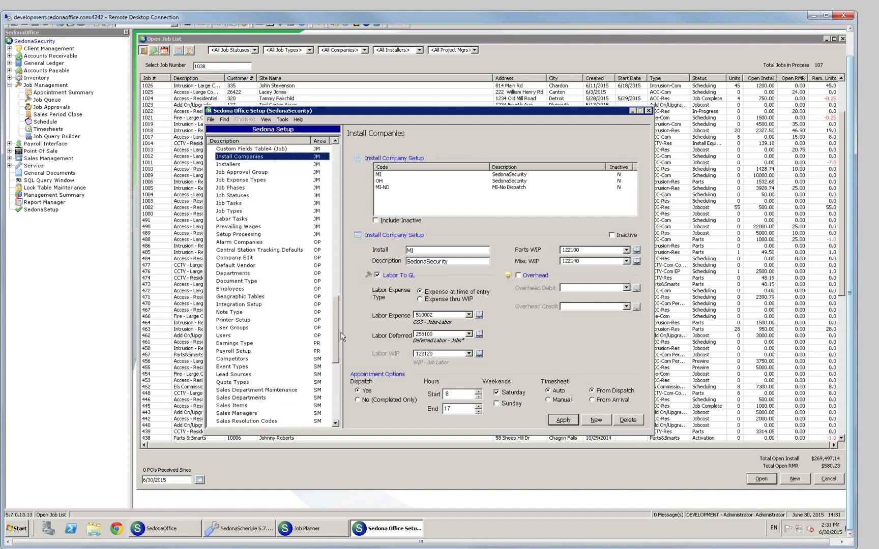
pyautogui.click(235, 166)
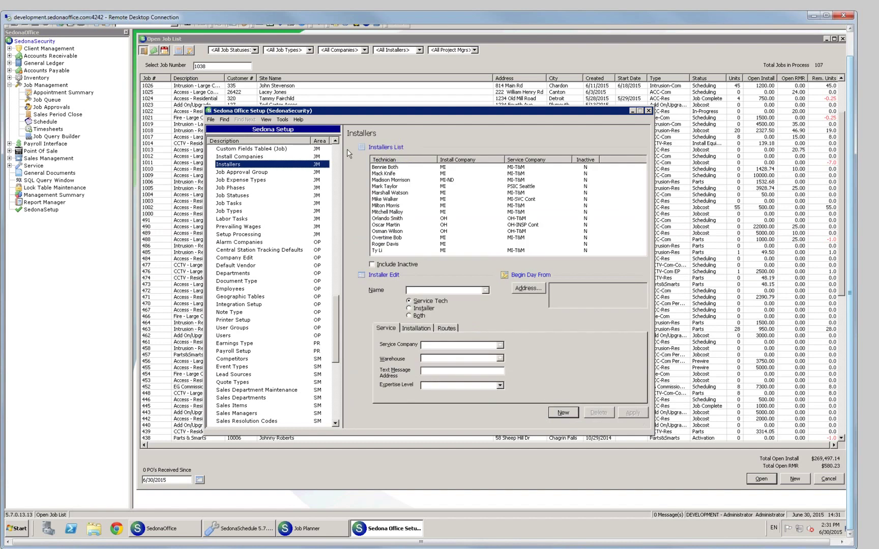
pyautogui.click(385, 168)
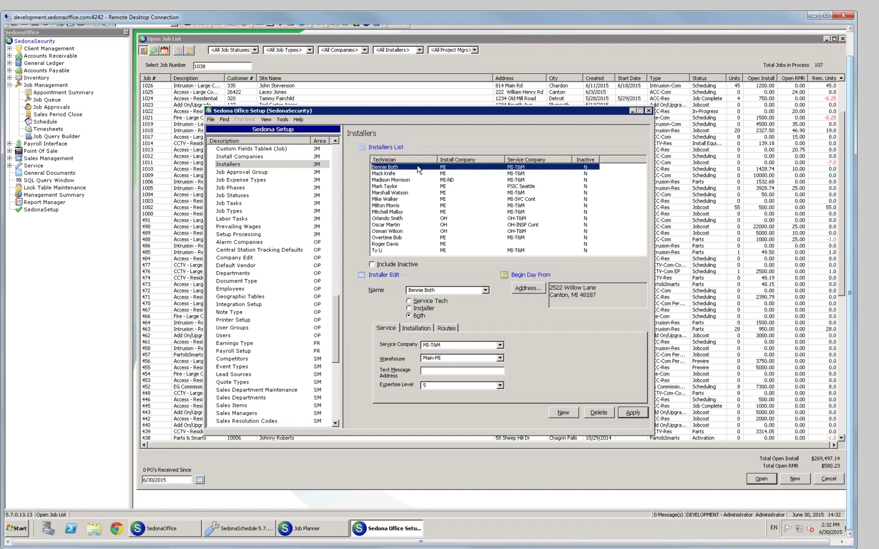
pyautogui.click(649, 112)
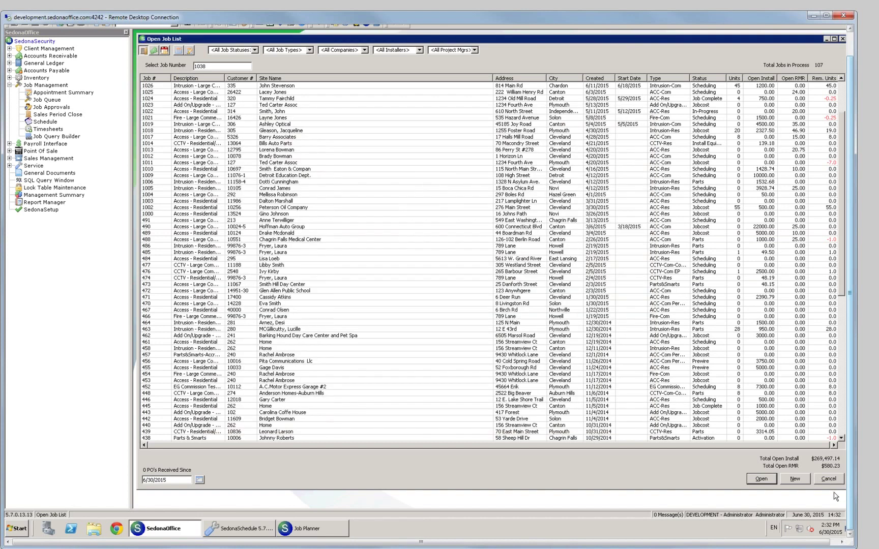
# Switch back to the Job Planner and change the planning option to Plan Concurrently
pyautogui.click(338, 530)
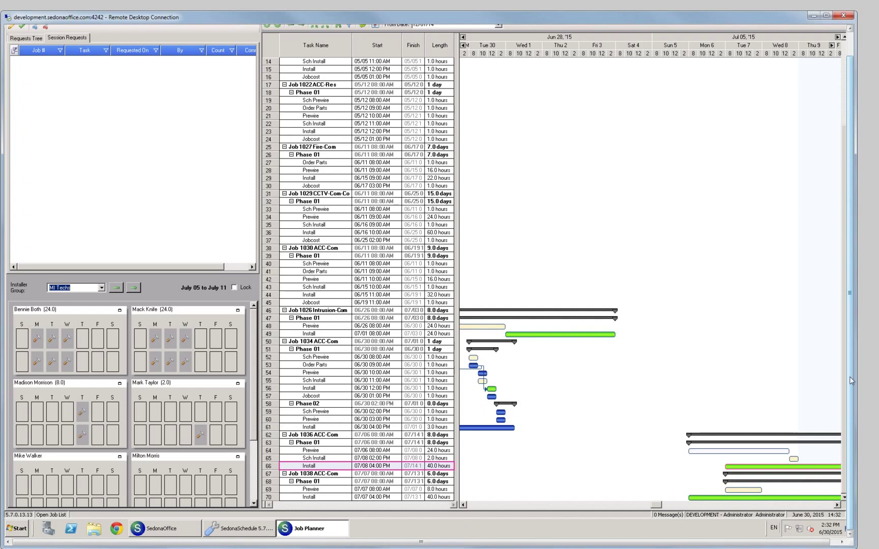
pyautogui.moveTo(850, 378); pyautogui.dragTo(840, 305)
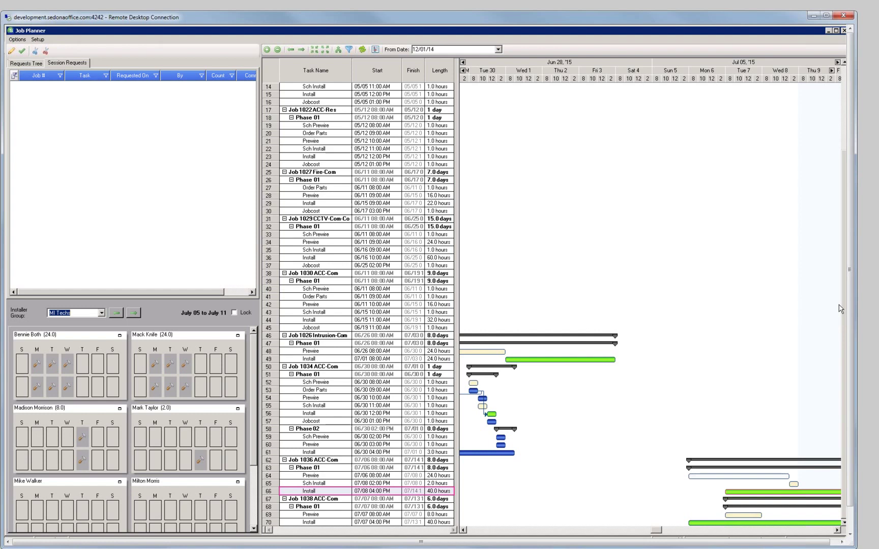
pyautogui.click(18, 40)
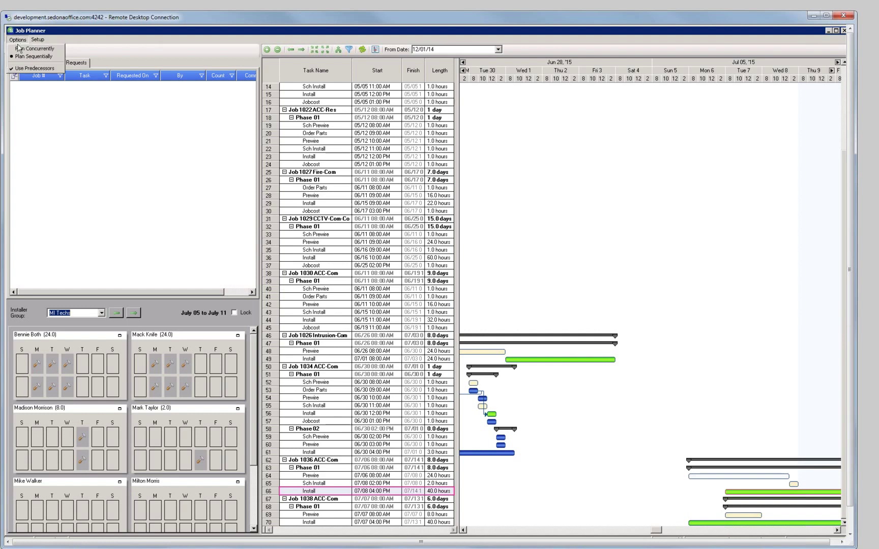
pyautogui.click(20, 51)
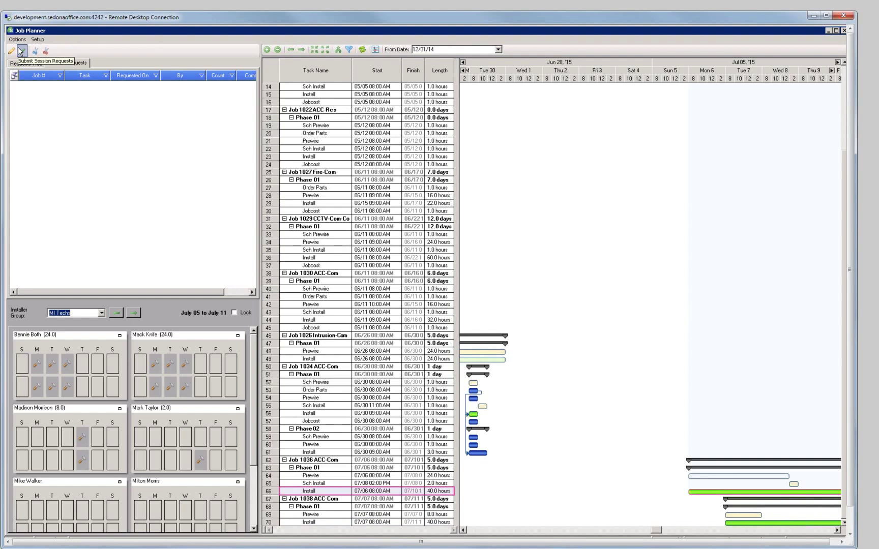
pyautogui.click(21, 51)
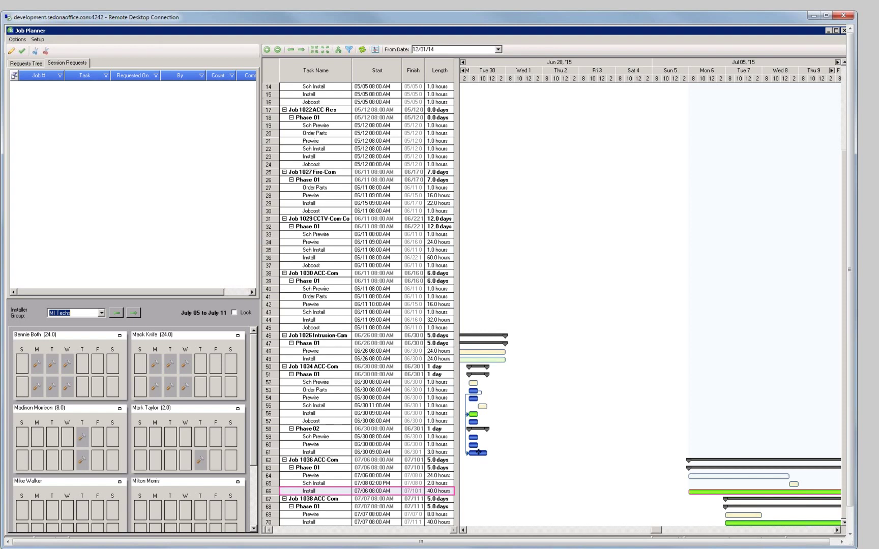
# Move job 1034's Phase 02 Install to 07/01 10:00 AM and its Phase 01 Jobcost to 06/30 12:00 PM
pyautogui.moveTo(478, 451); pyautogui.dragTo(519, 460)
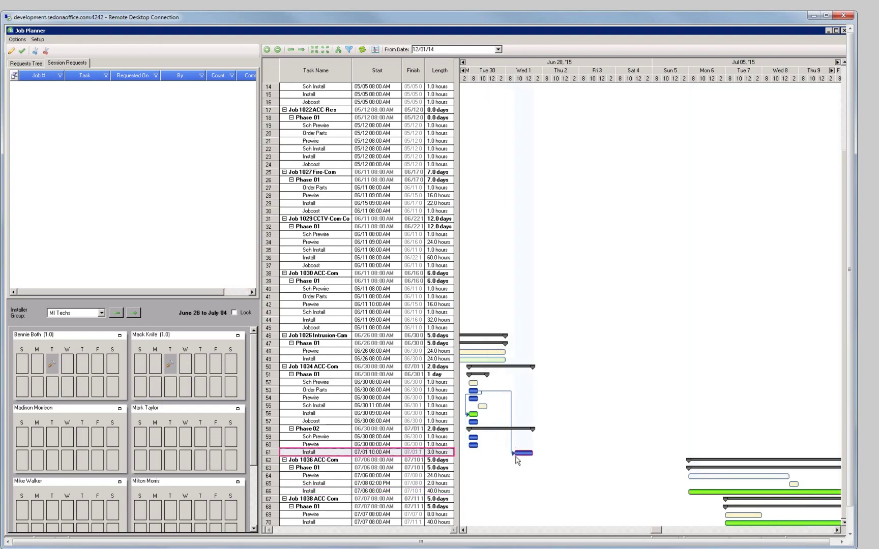
pyautogui.click(486, 421)
pyautogui.moveTo(487, 421); pyautogui.dragTo(493, 421)
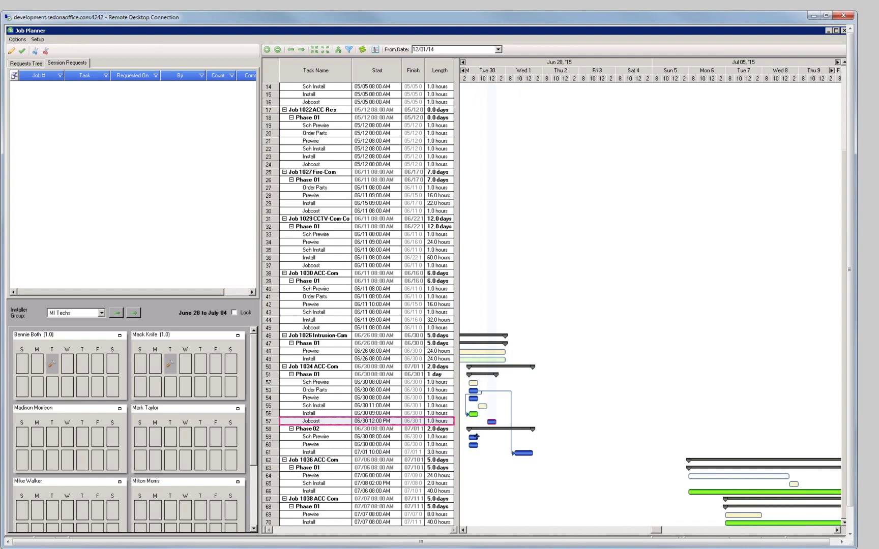
# Move job 1034's Phase 02 Sch Prewire to 06/30 02:00 PM and its Phase 01 Prewire to 06/30 10:00 AM
pyautogui.click(499, 437)
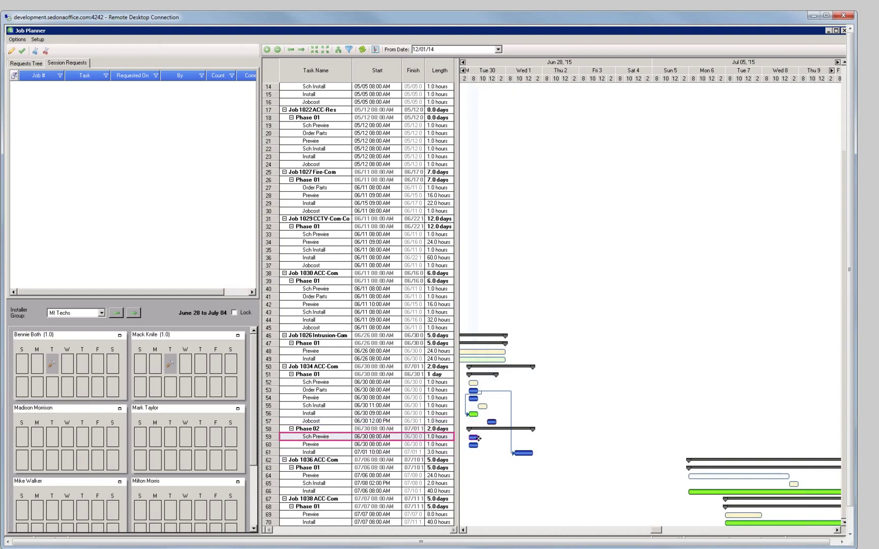
pyautogui.moveTo(482, 436); pyautogui.dragTo(501, 436)
pyautogui.moveTo(476, 398); pyautogui.dragTo(485, 398)
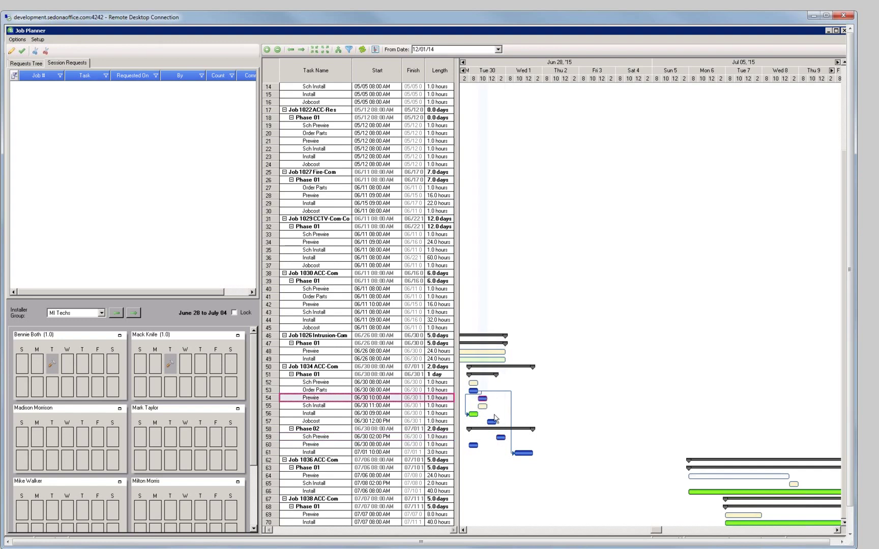
# Move job 1034's Phase 01 Order Parts to 06/30 02:00 PM and its Phase 02 Install to 06/30 03:00 PM, keeping the predecessors
pyautogui.click(490, 422)
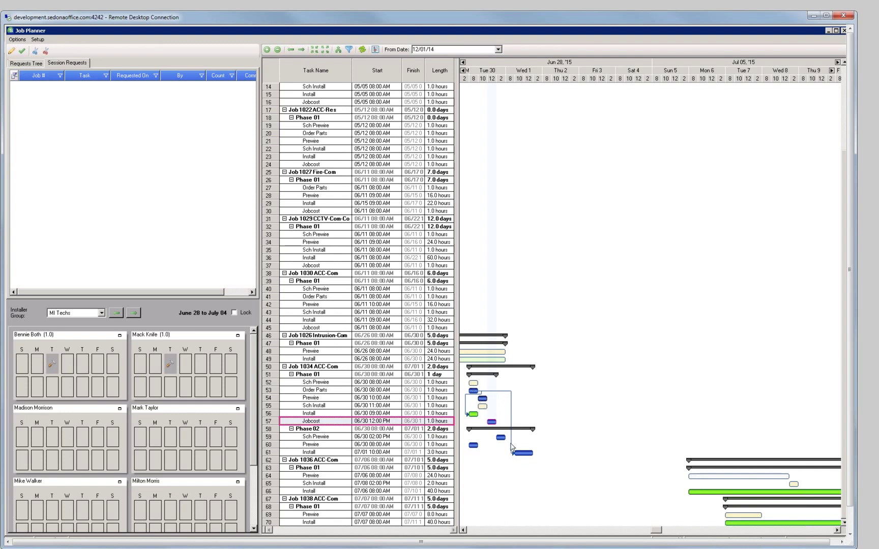
pyautogui.moveTo(473, 390); pyautogui.dragTo(501, 391)
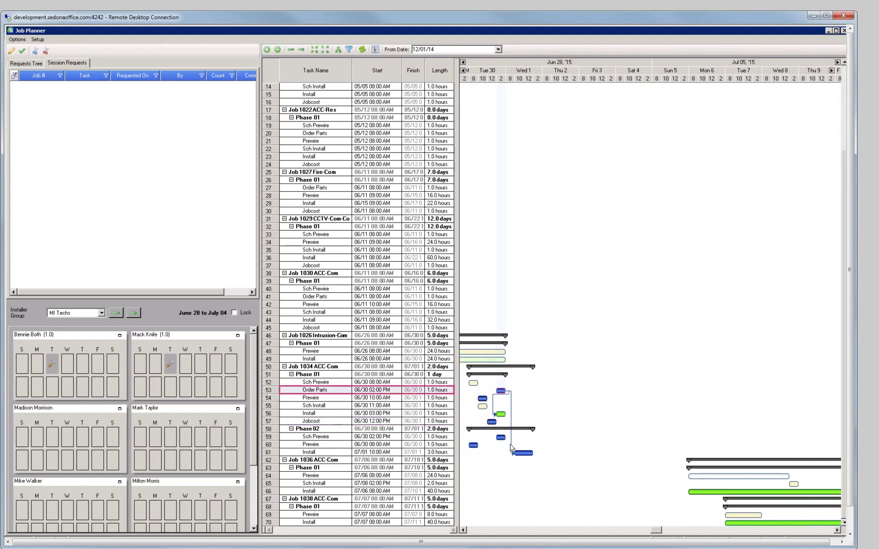
pyautogui.moveTo(497, 453); pyautogui.dragTo(502, 452)
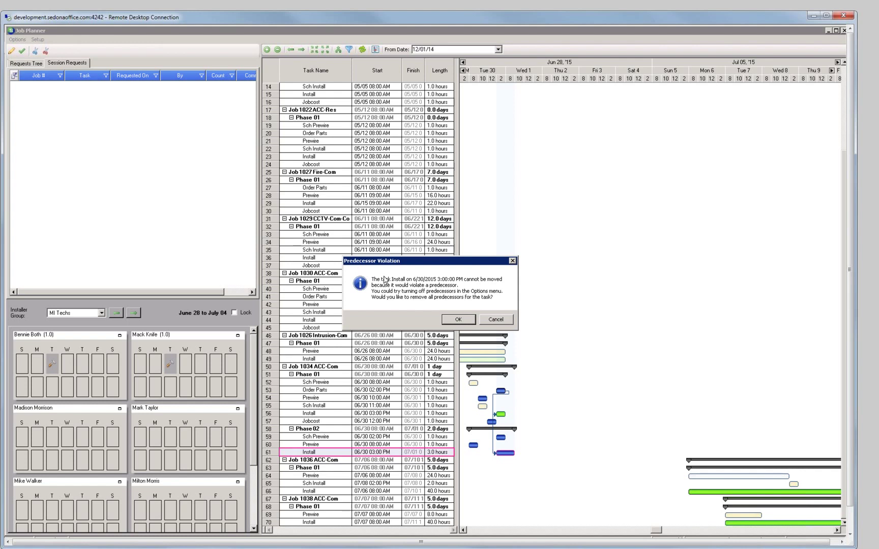
pyautogui.click(509, 320)
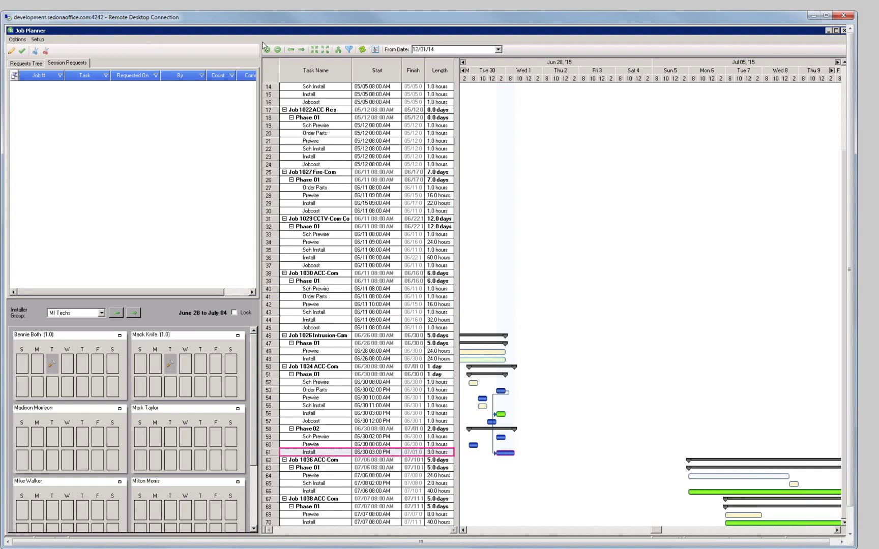
# Review the default task lengths in the Tasks setup, including those of the ACC-Com and ACC-Res job types
pyautogui.click(27, 40)
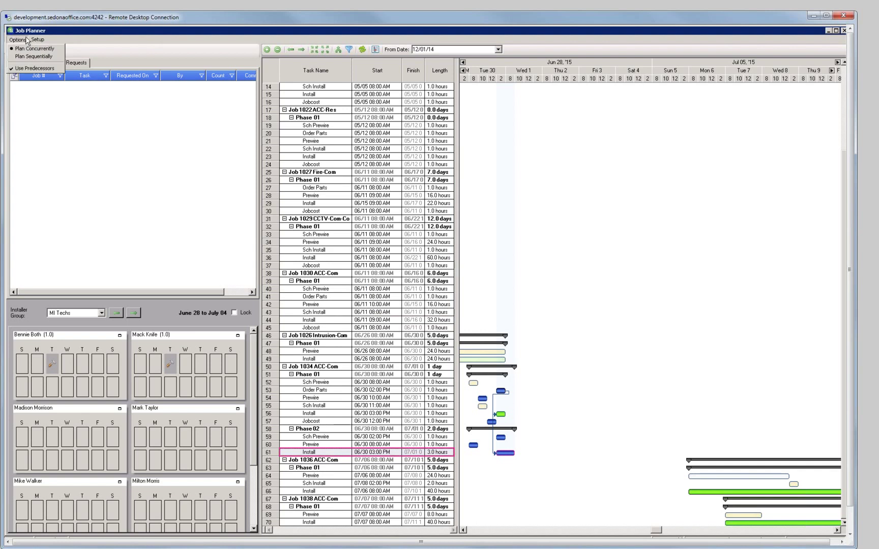
pyautogui.moveTo(36, 40)
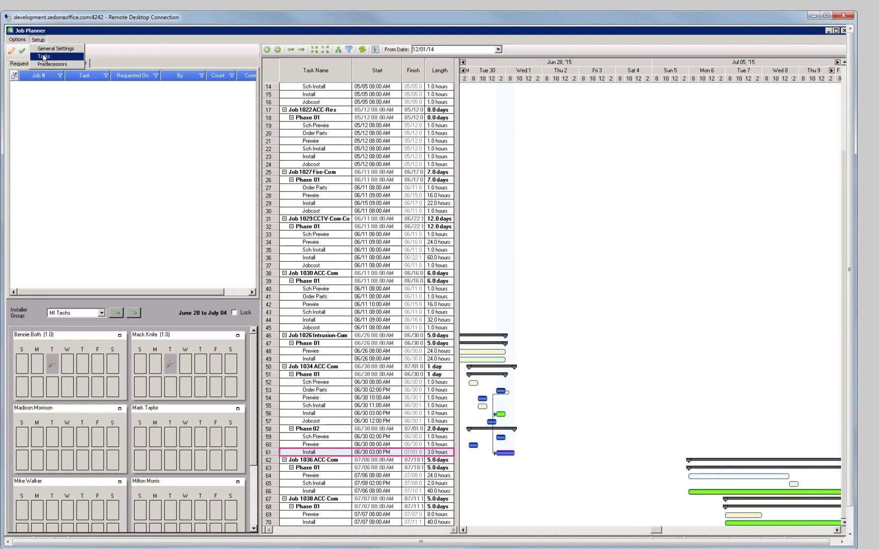
pyautogui.click(45, 57)
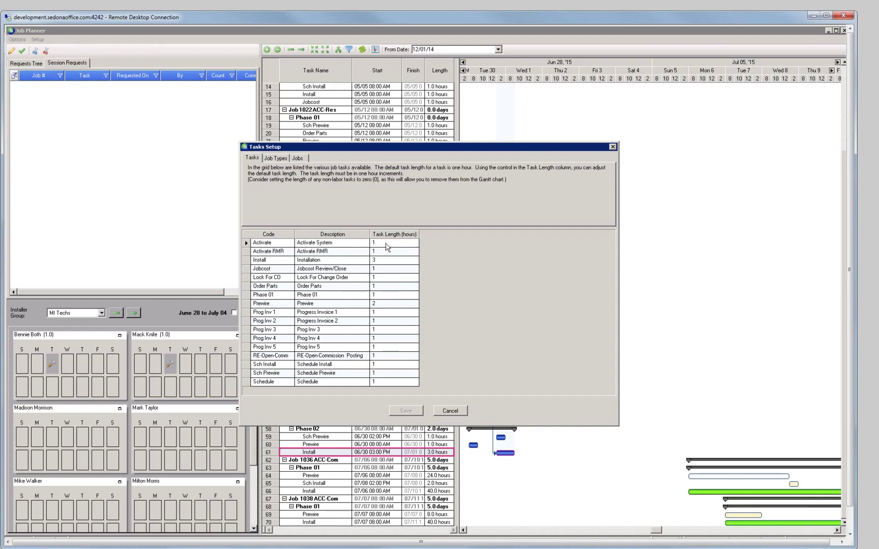
pyautogui.click(277, 159)
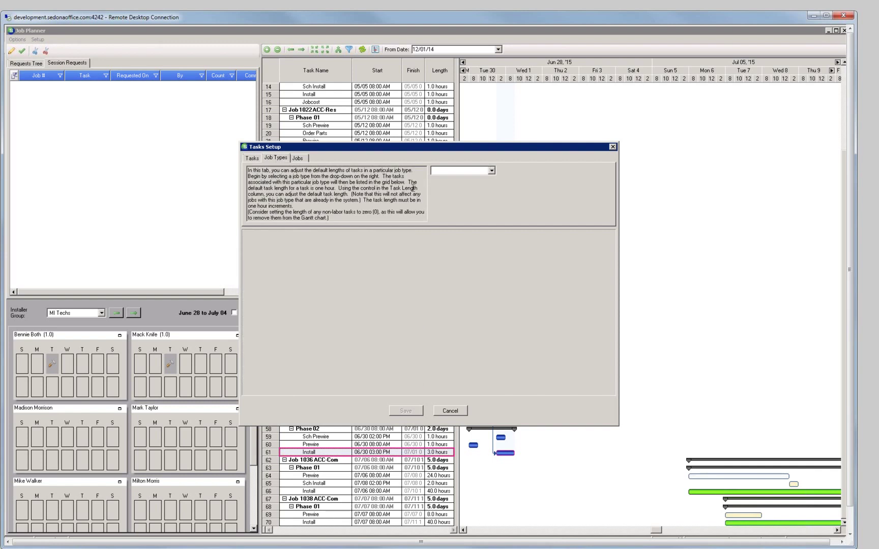
pyautogui.click(491, 171)
pyautogui.click(480, 178)
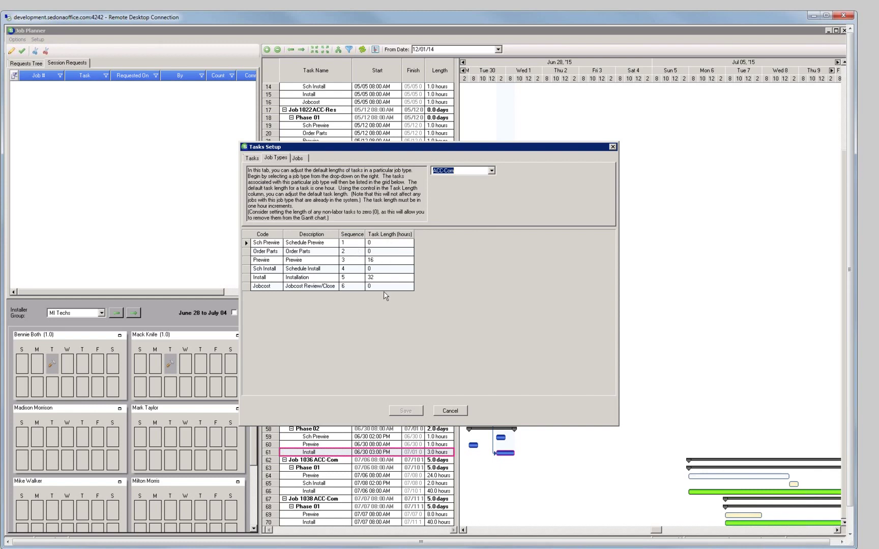
pyautogui.click(491, 171)
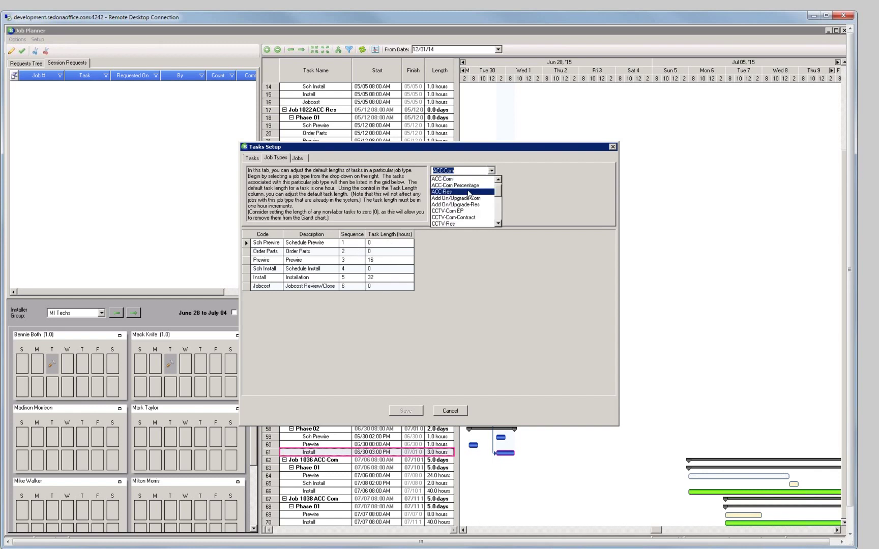
pyautogui.click(481, 191)
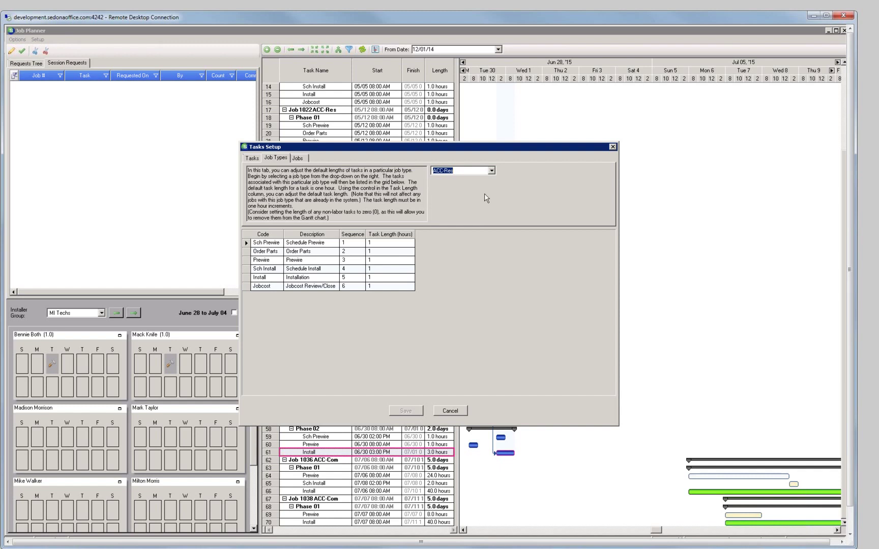
# For job type CCTV-Com EP, set Sch Prewire and Order Parts to 0 hours and Prewire to 16 hours, and save
pyautogui.click(491, 170)
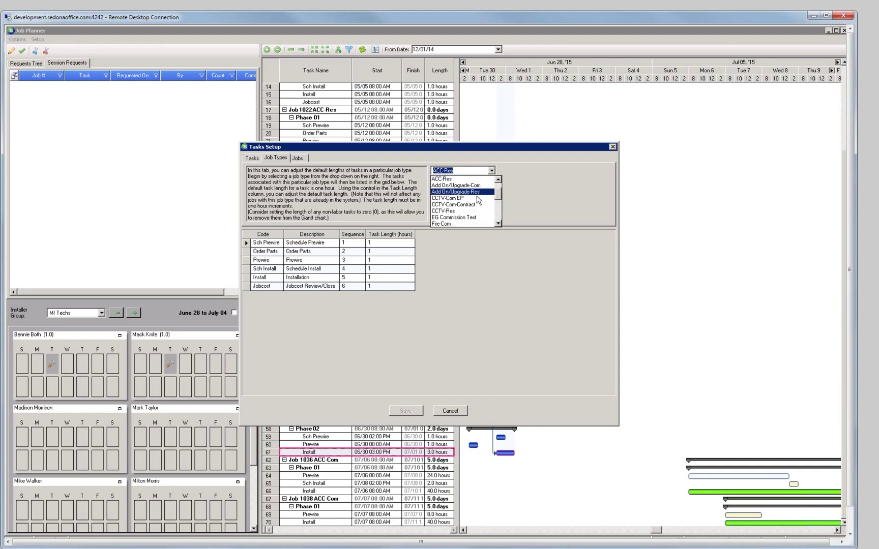
pyautogui.click(477, 198)
pyautogui.click(383, 244)
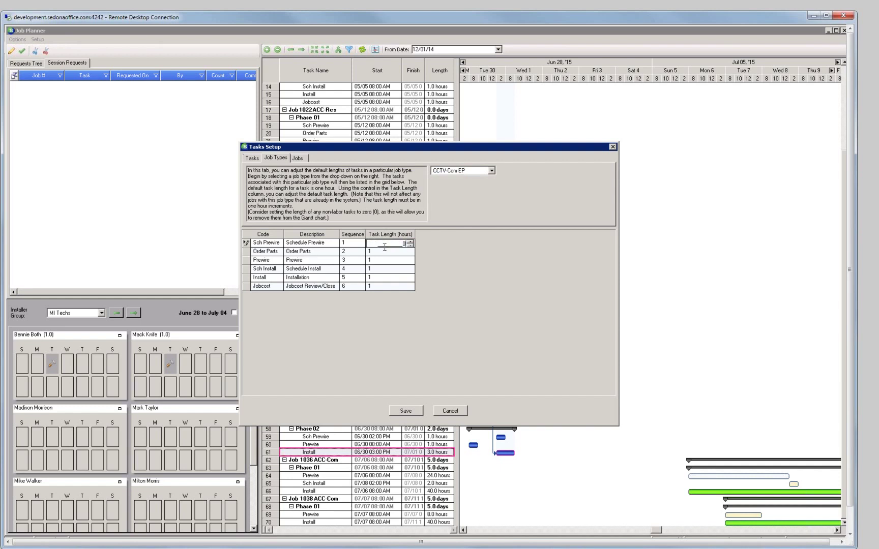
pyautogui.click(385, 251)
pyautogui.click(392, 261)
pyautogui.write('16')
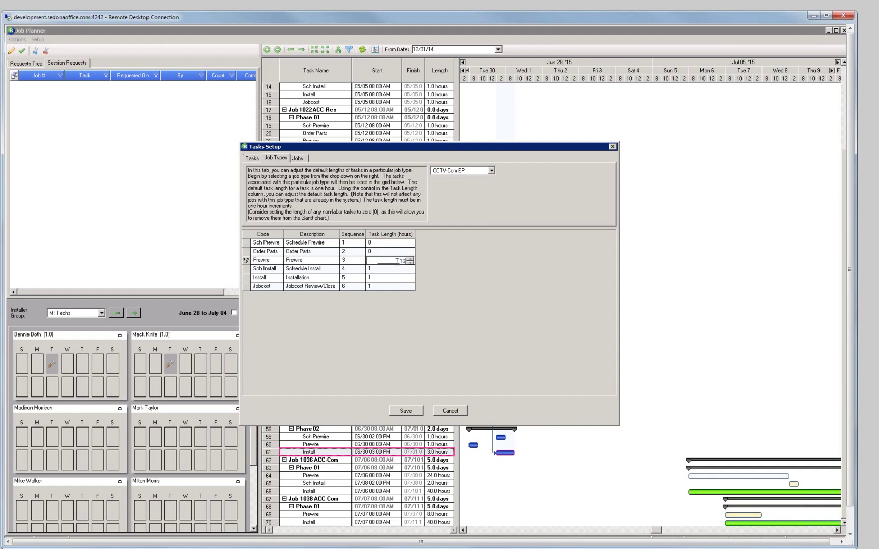
pyautogui.press('Return')
pyautogui.click(409, 413)
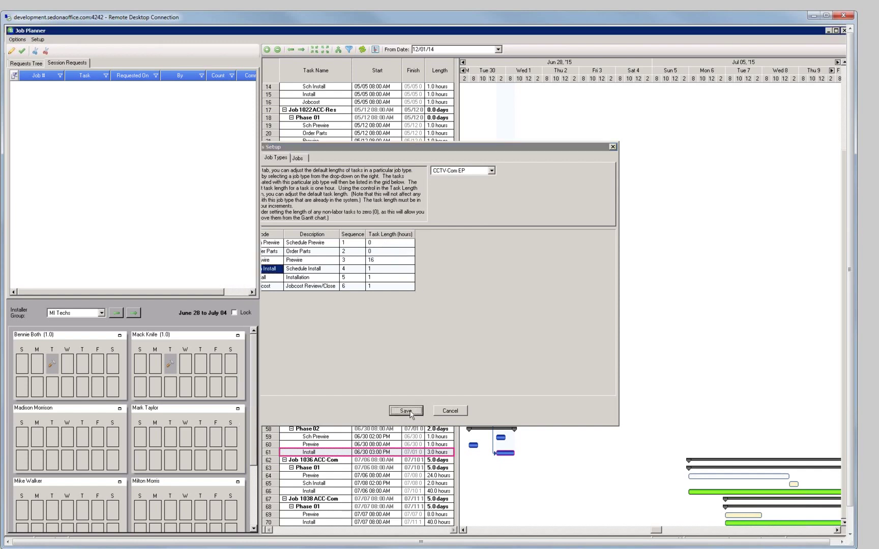
# Reopen the Tasks setup and view the job-specific task lengths of Job 1019
pyautogui.click(38, 40)
pyautogui.click(41, 61)
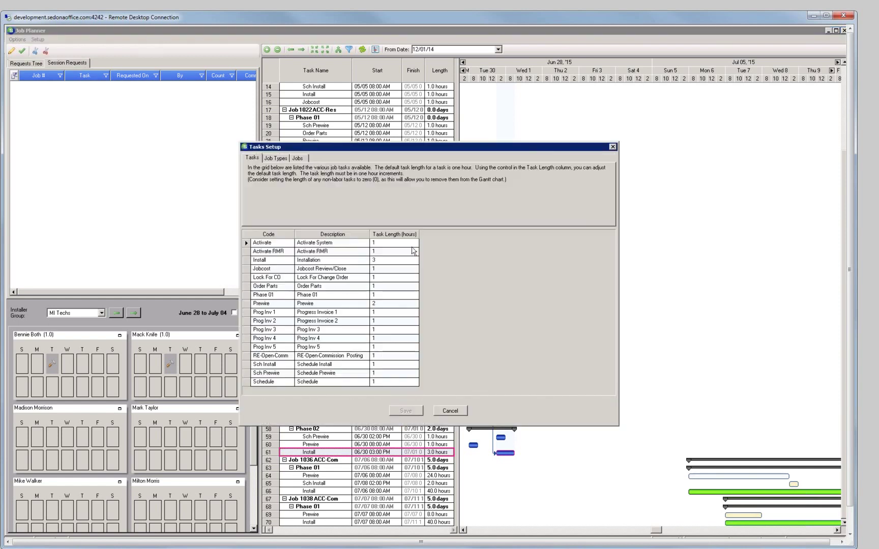
pyautogui.click(300, 159)
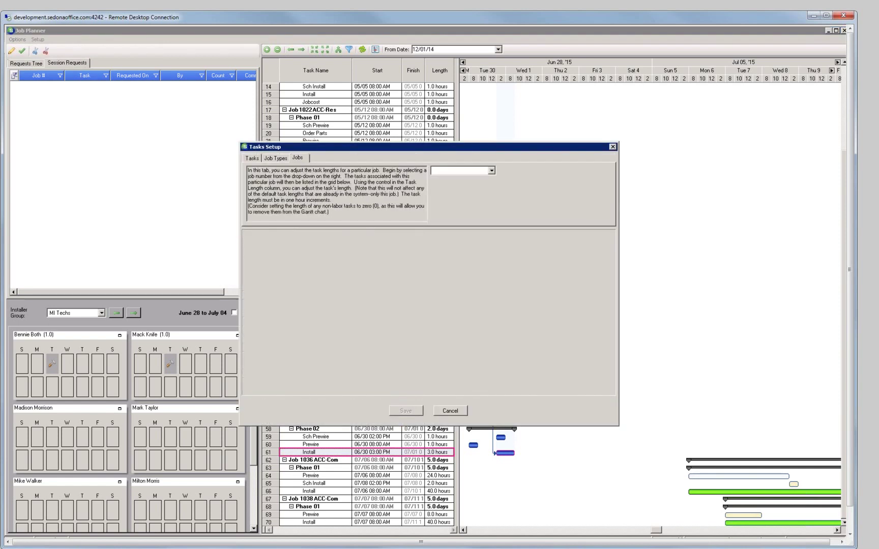
pyautogui.click(489, 171)
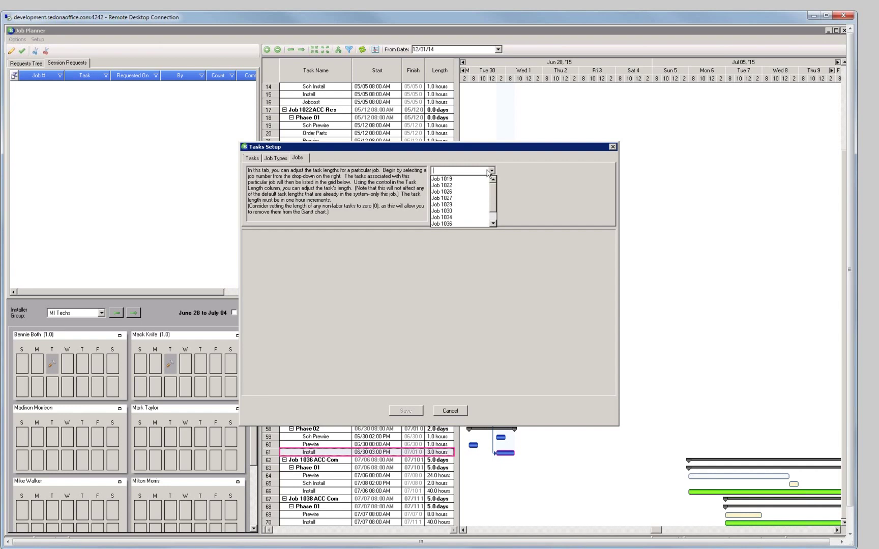
pyautogui.click(441, 179)
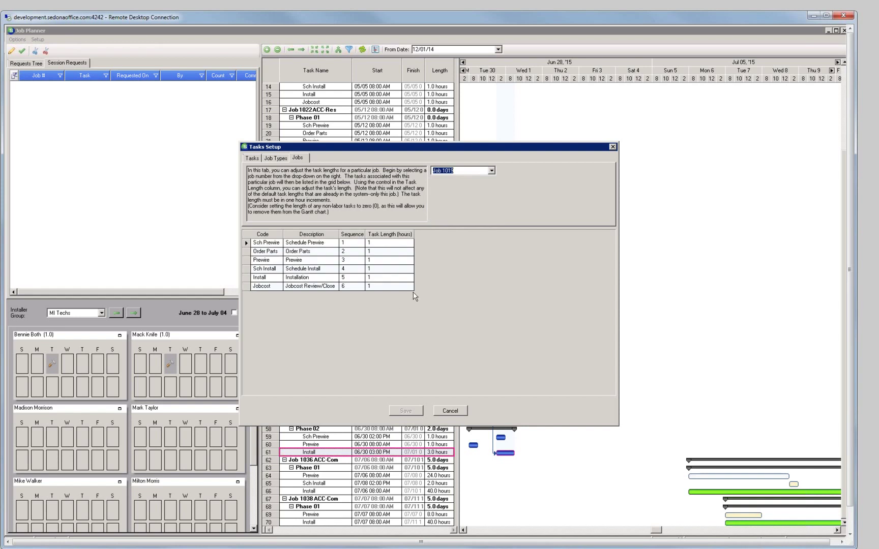
# Set Job 1036's Install task length to 44 hours and save the task setup
pyautogui.click(493, 170)
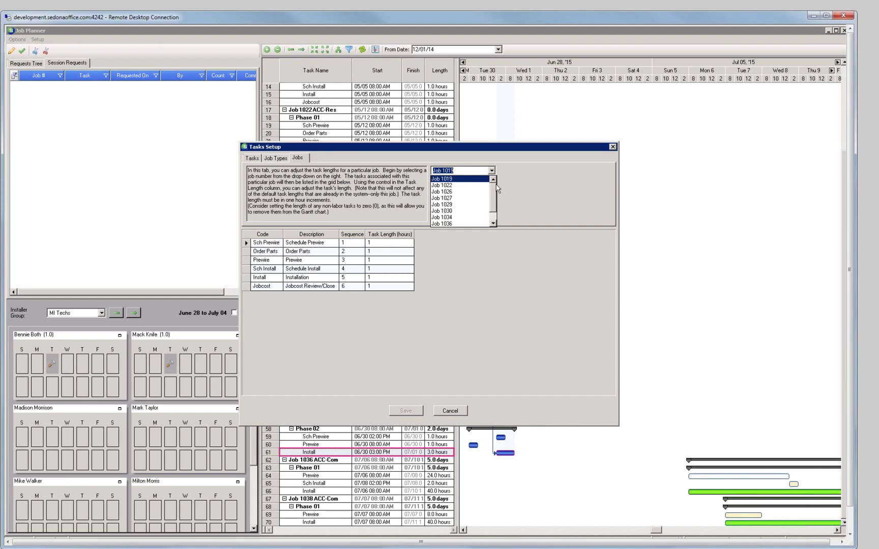
pyautogui.click(475, 223)
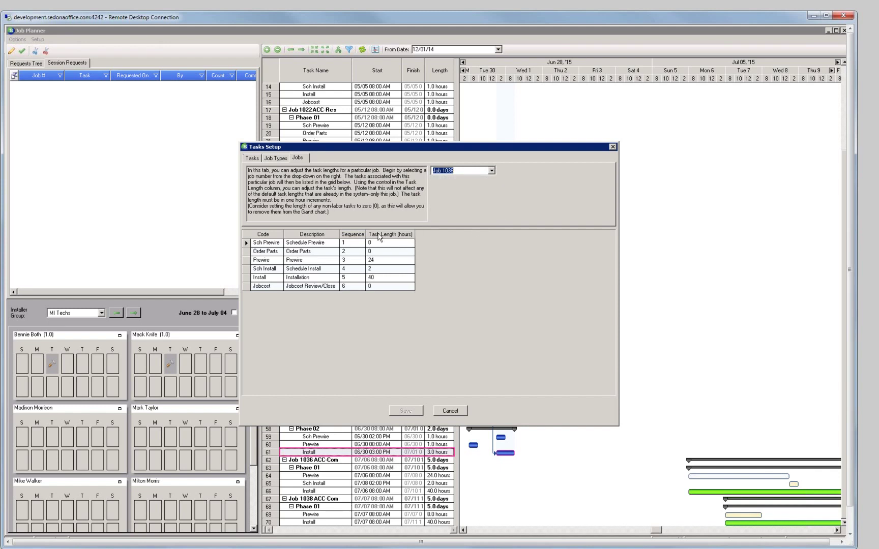
pyautogui.click(379, 278)
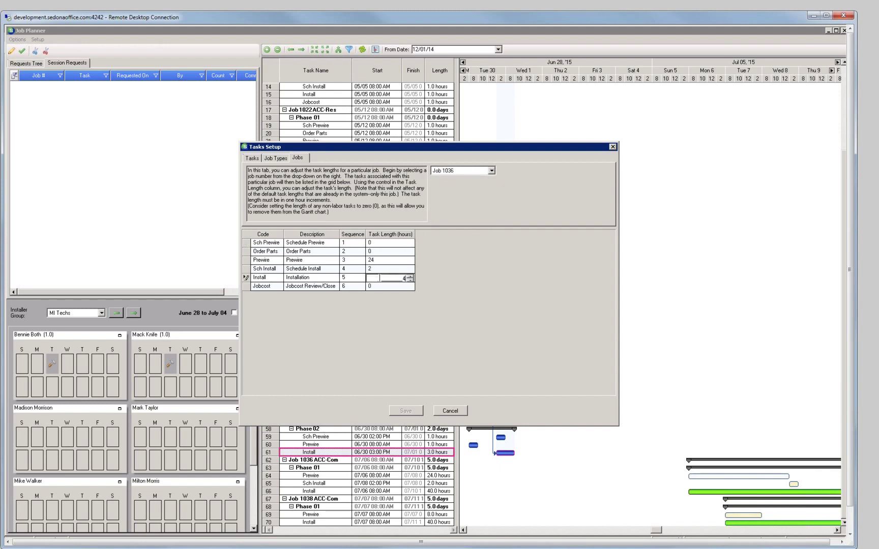
pyautogui.write('4')
pyautogui.press('Tab')
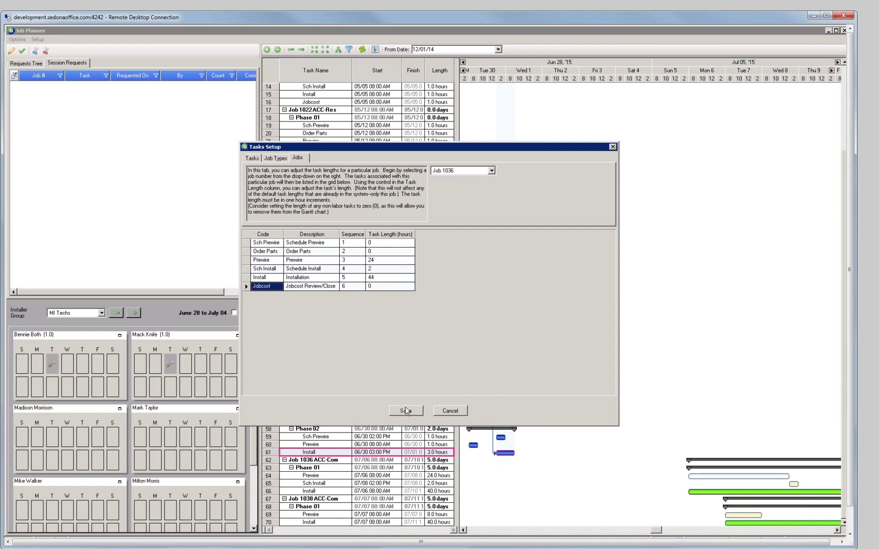
pyautogui.click(406, 411)
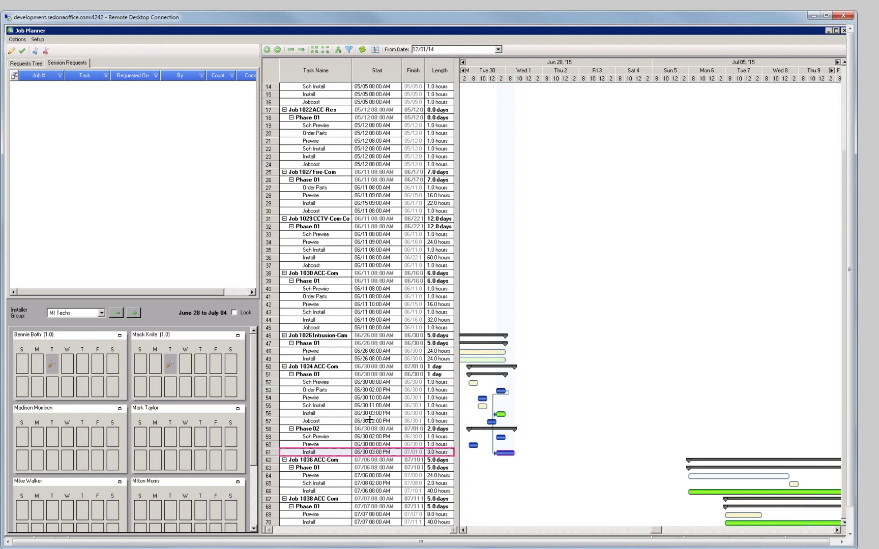
# Review the Job Planner's General Settings for drop-date scheduling, non-labor tasks and phases, and close them
pyautogui.click(39, 40)
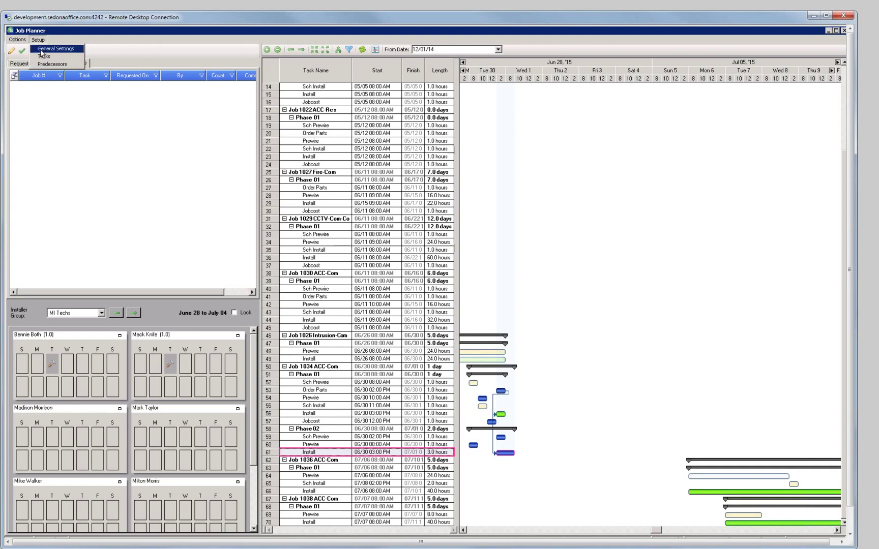
pyautogui.click(54, 48)
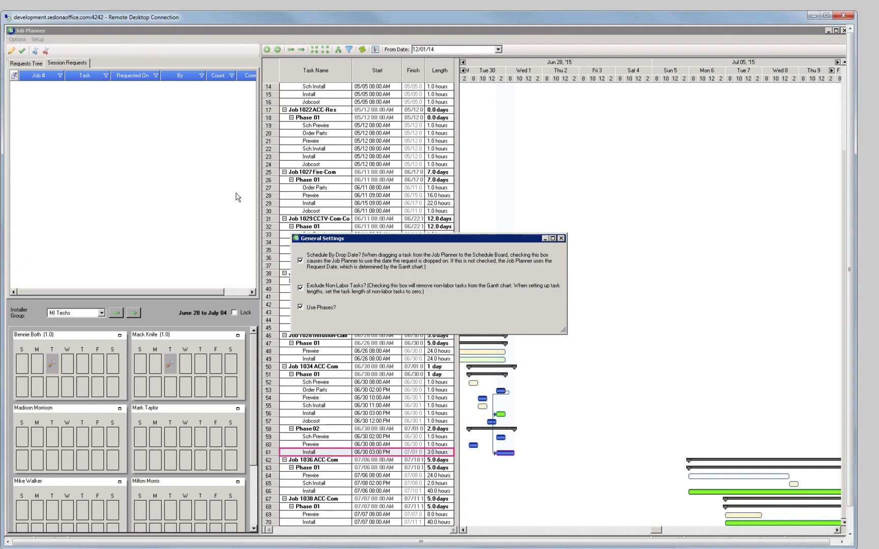
pyautogui.click(561, 239)
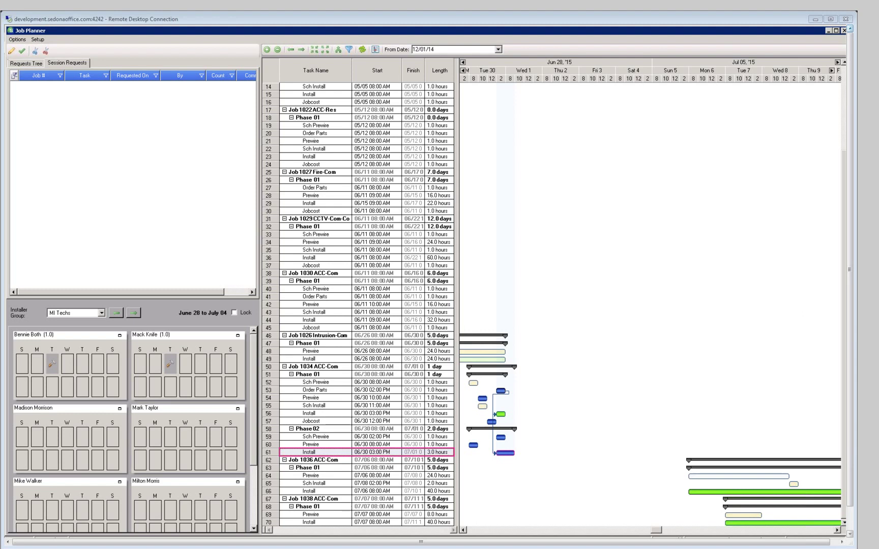
# Show the Requests Tree and change the Windows color scheme to Windows 7 Basic
pyautogui.click(36, 65)
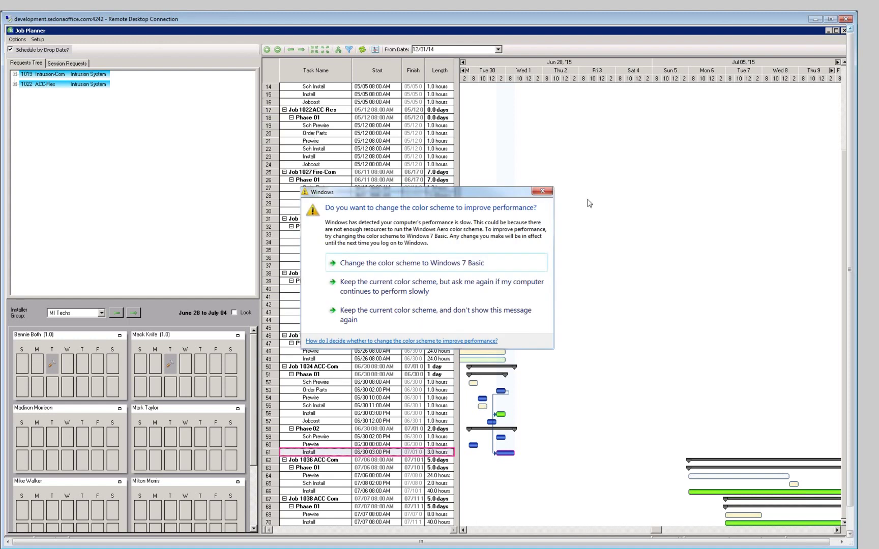
pyautogui.click(465, 263)
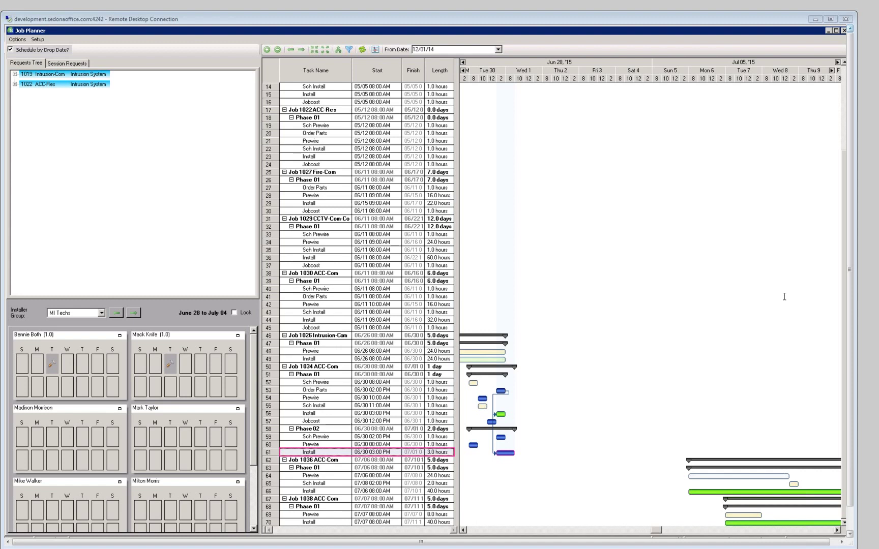
# Select job 1030's Phase 01 Install task in the planner and switch to SedonaSchedule
pyautogui.click(328, 320)
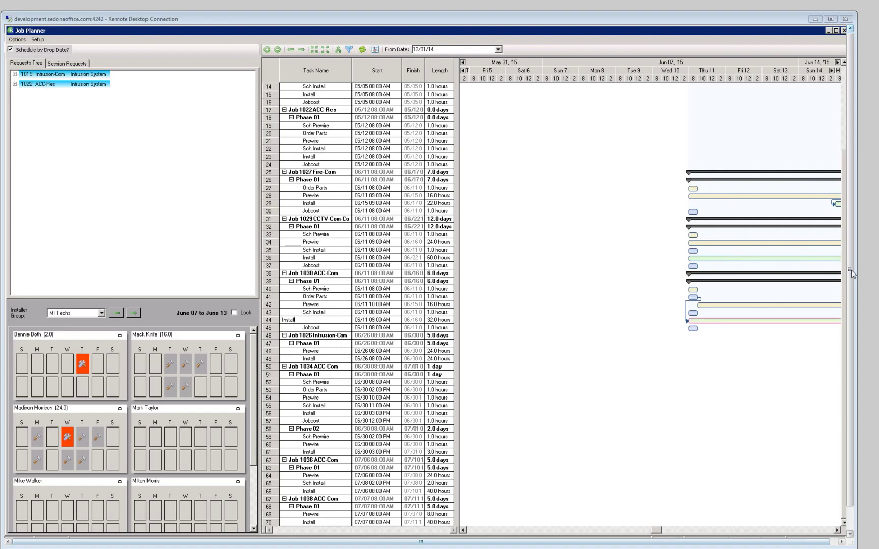
pyautogui.click(851, 535)
pyautogui.click(851, 535)
pyautogui.click(851, 535)
pyautogui.click(851, 535)
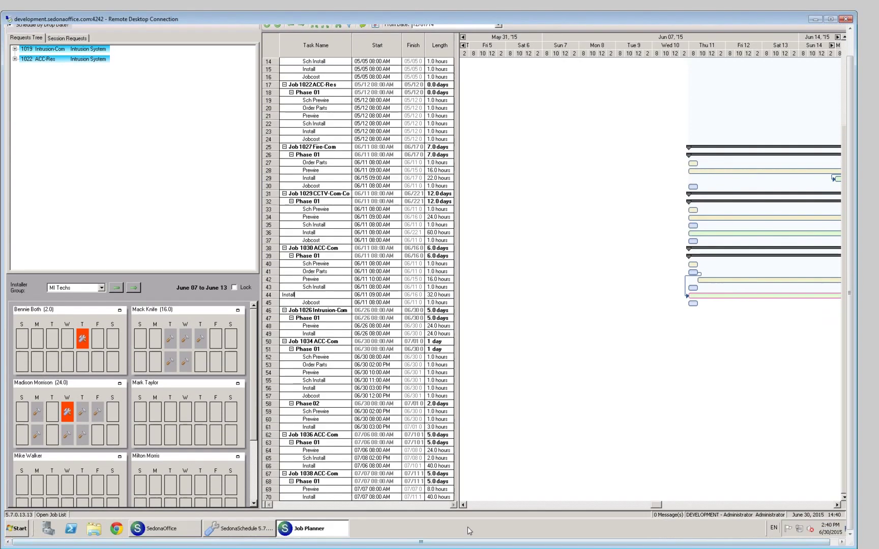
pyautogui.click(230, 529)
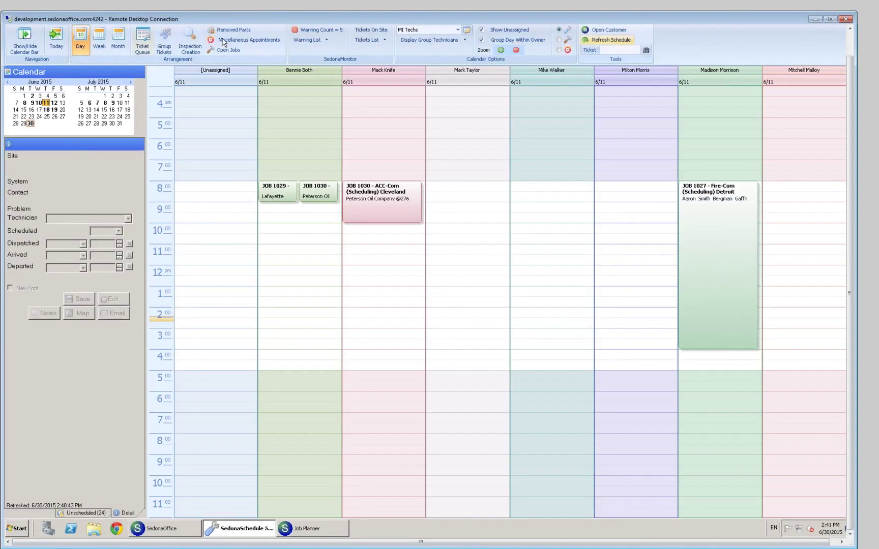
# Check the Miscellaneous Appointments list and set the day calendar's appointment mode to miscellaneous
pyautogui.click(223, 41)
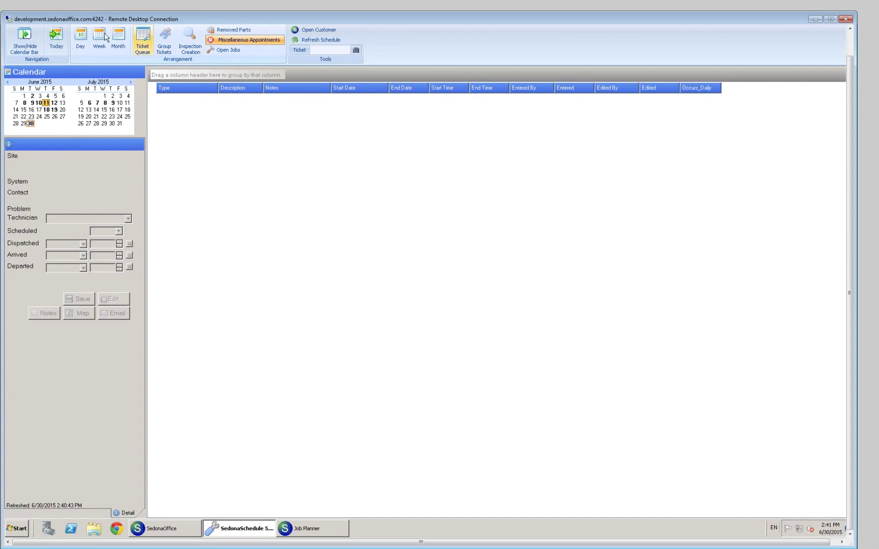
pyautogui.click(85, 45)
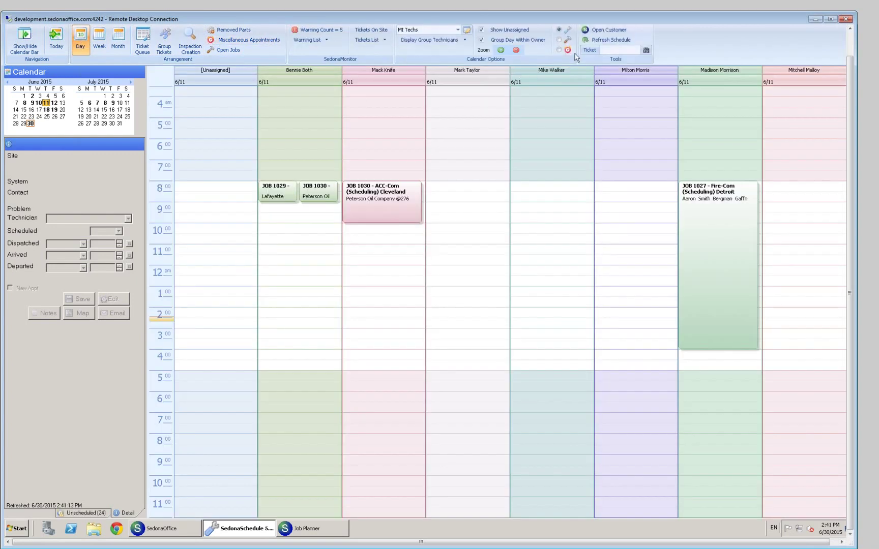
pyautogui.click(559, 49)
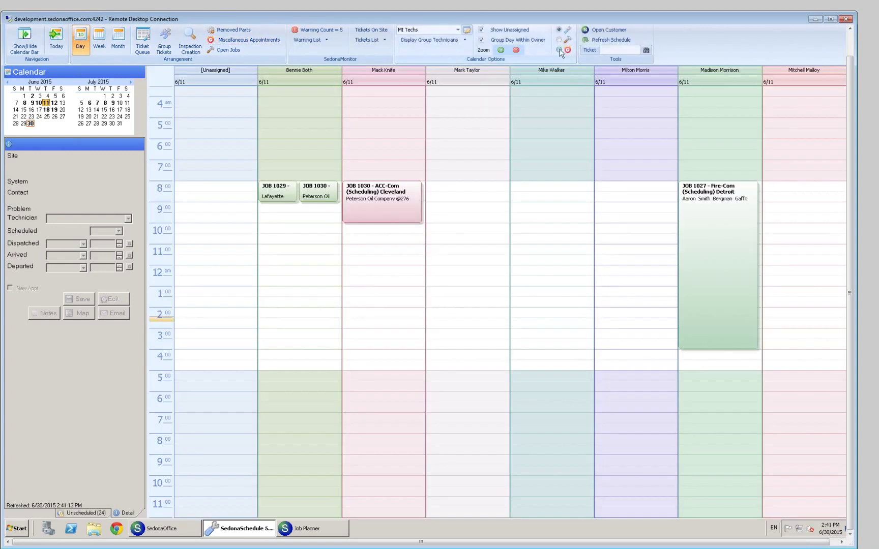
# Open a new 11:00 AM appointment on 06/11/2015, review the available appointment types, and close it without saving
pyautogui.doubleClick(381, 253)
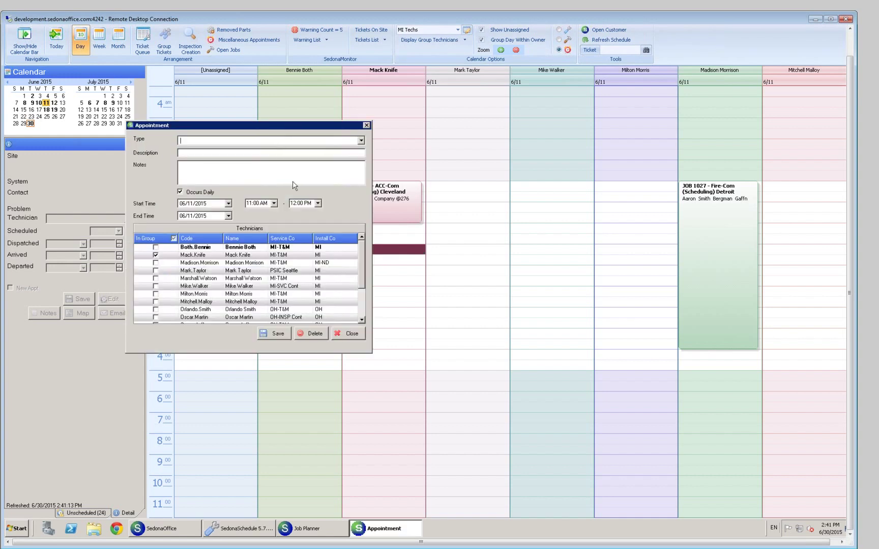
pyautogui.click(361, 141)
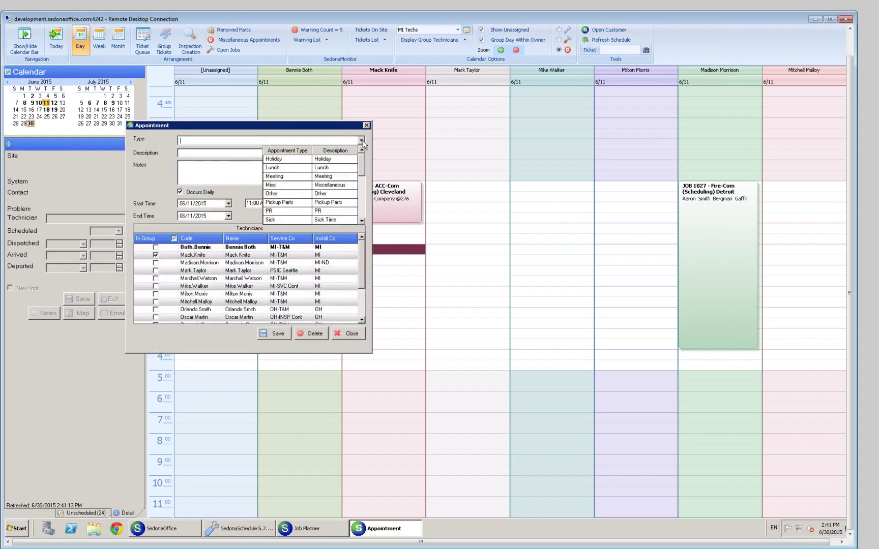
pyautogui.click(361, 141)
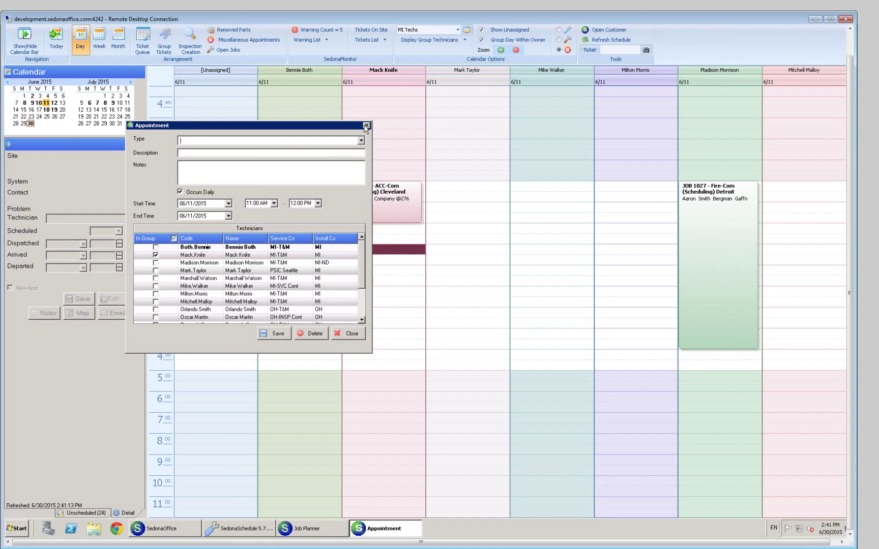
pyautogui.click(366, 125)
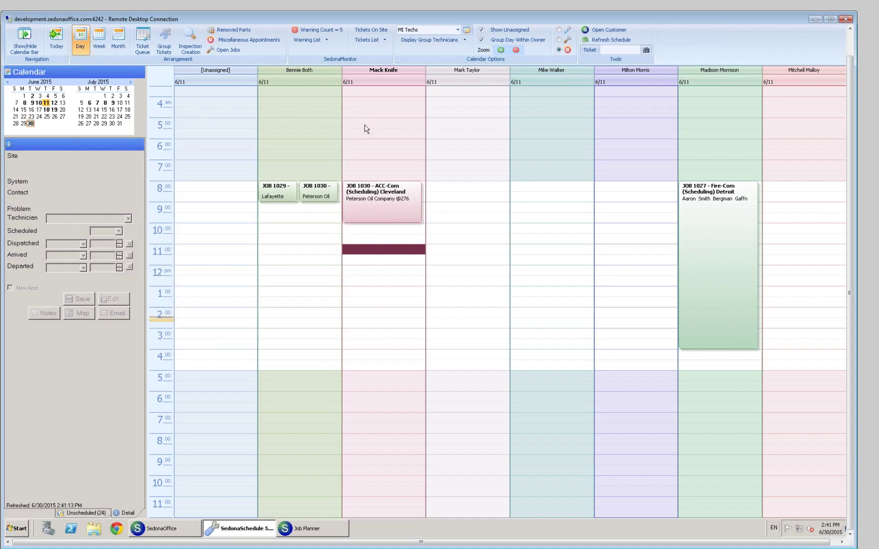
# Create and save a Sick appointment on 06/11/2015 from 1:00 PM to 5:00 PM for the technician in the pink Job 1030 column
pyautogui.click(364, 294)
pyautogui.doubleClick(365, 294)
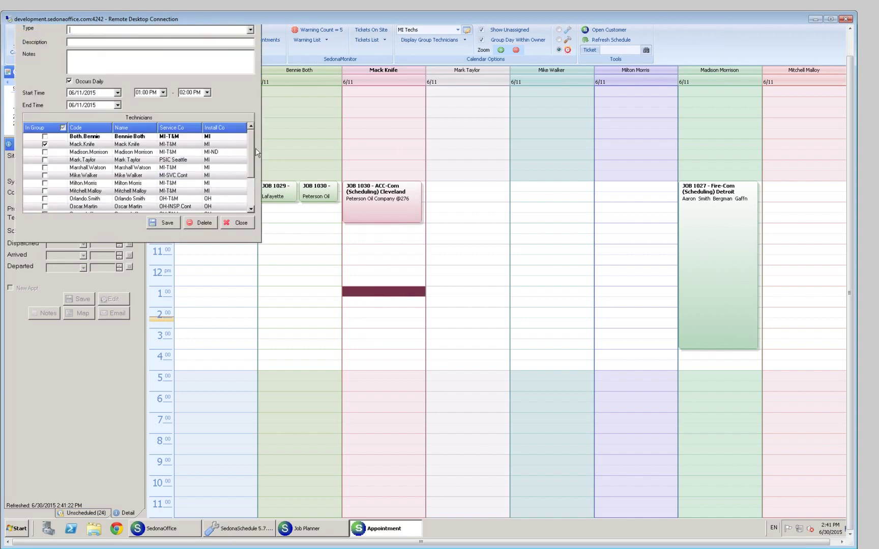
pyautogui.click(250, 29)
pyautogui.click(206, 92)
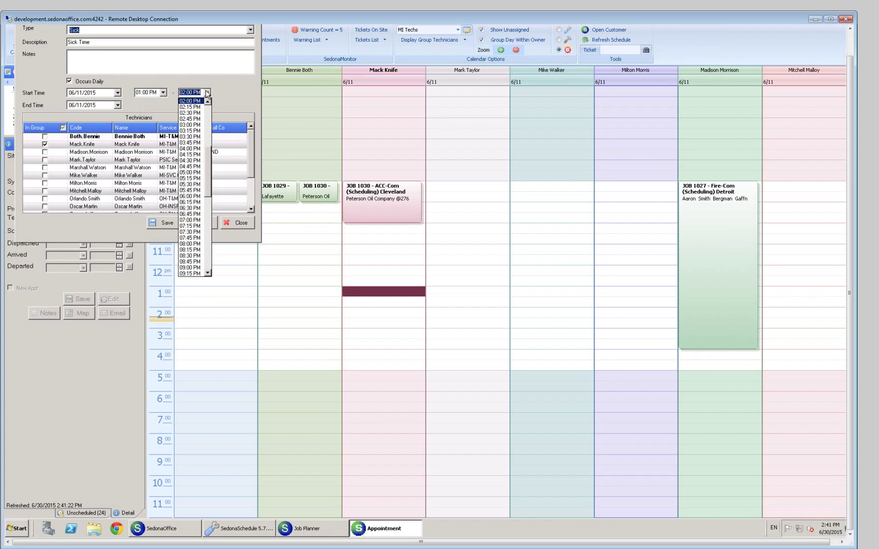
pyautogui.click(190, 172)
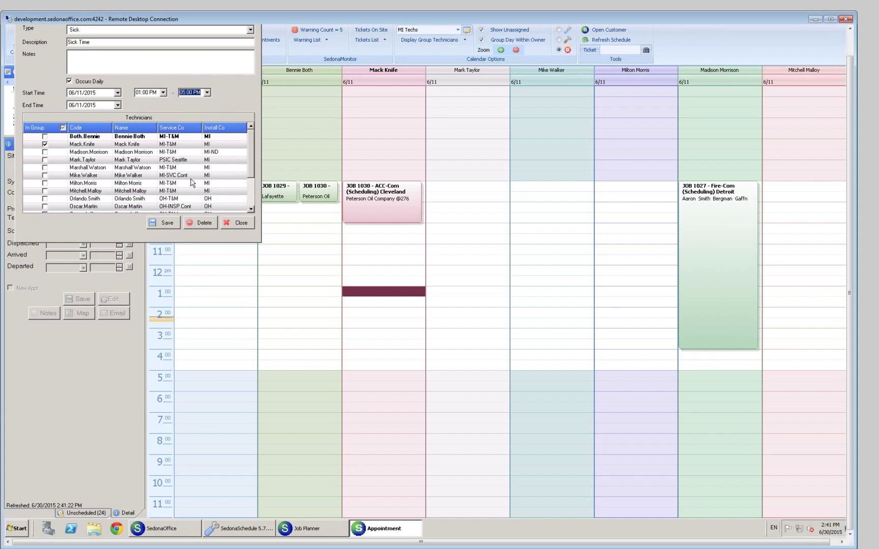
pyautogui.click(168, 223)
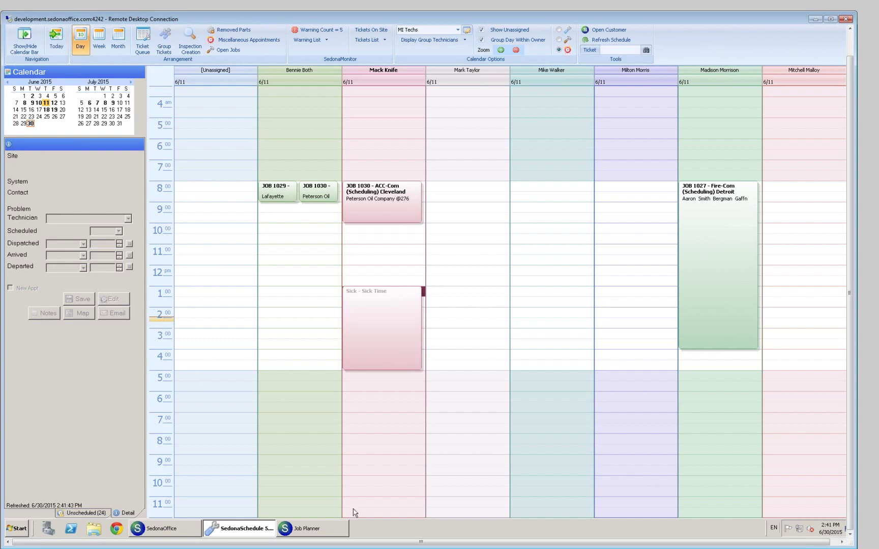
# Switch to the Job Planner, refresh it, and check the technicians' booked slots for the June 07 to June 13 week
pyautogui.click(329, 527)
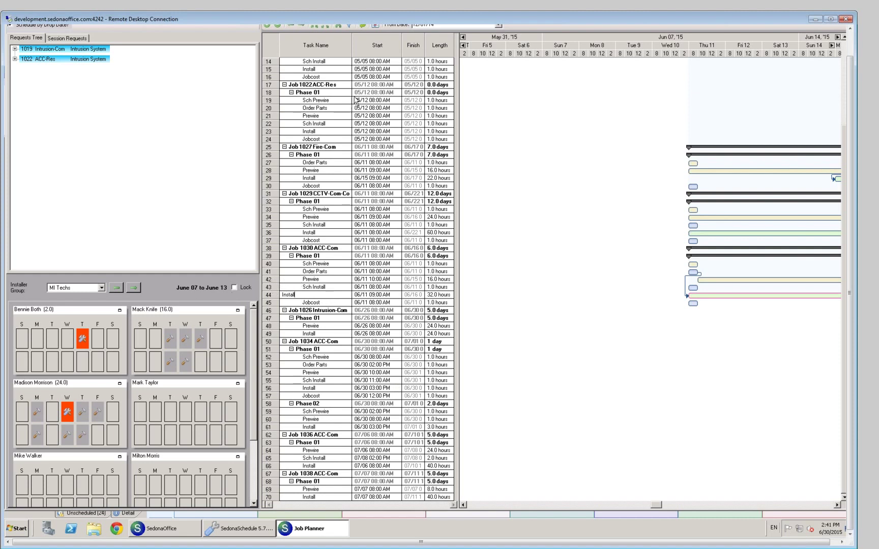
pyautogui.click(362, 27)
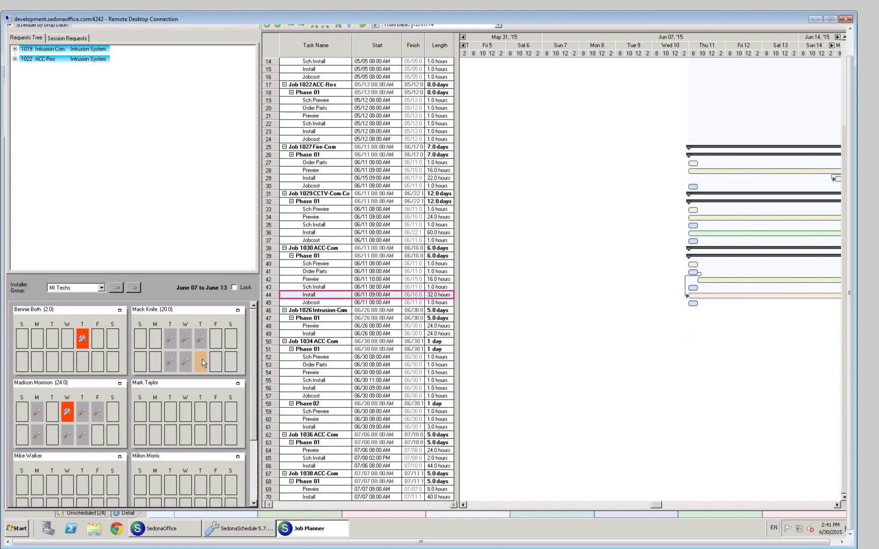
pyautogui.moveTo(202, 361)
pyautogui.moveTo(83, 340)
pyautogui.moveTo(63, 430)
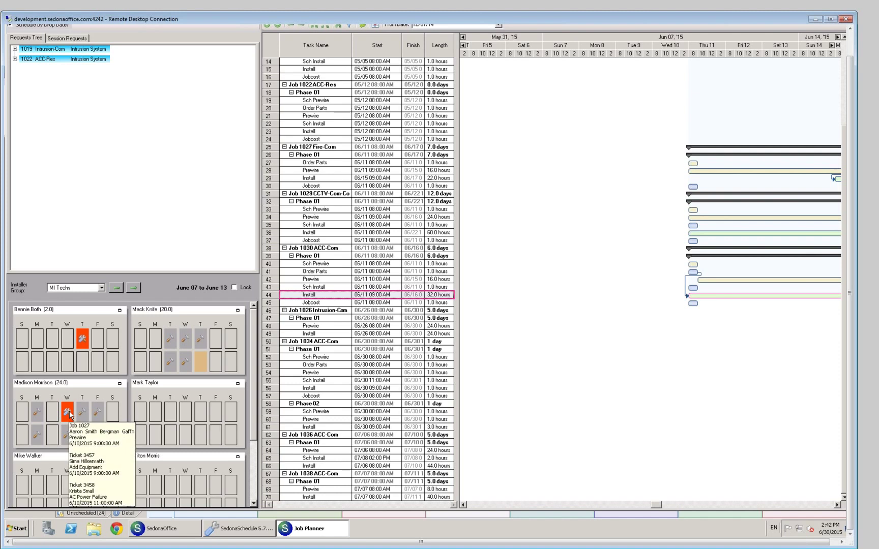
pyautogui.click(848, 270)
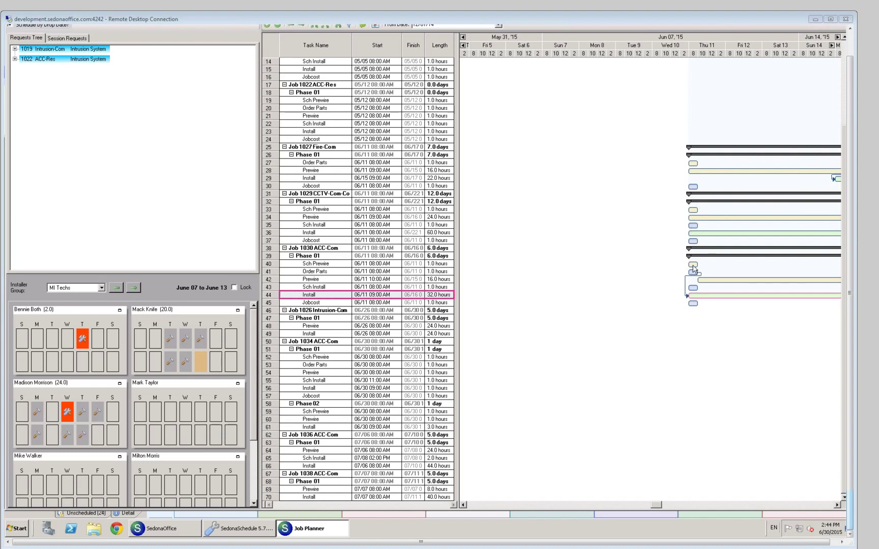
# Create a request for Job 1030's Phase 01 Sch Install task and save it to the Requests Tree
pyautogui.rightClick(703, 283)
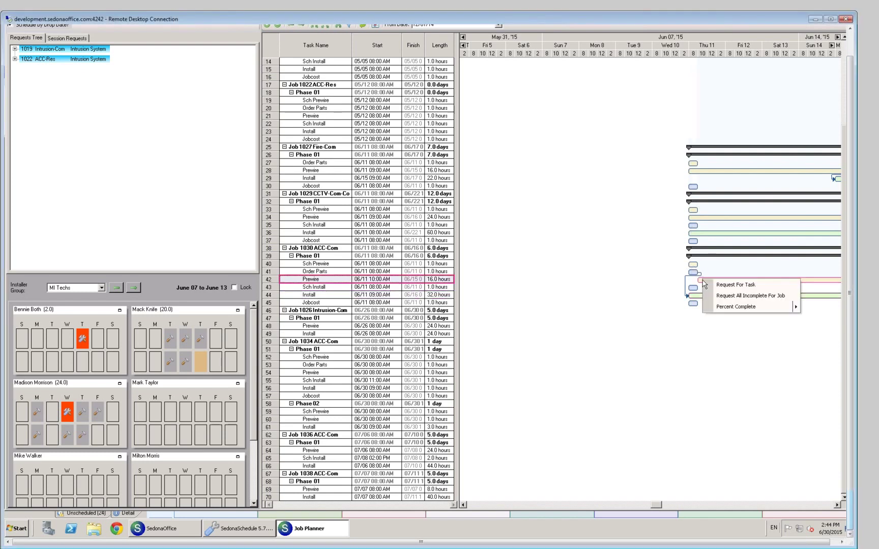
pyautogui.click(693, 287)
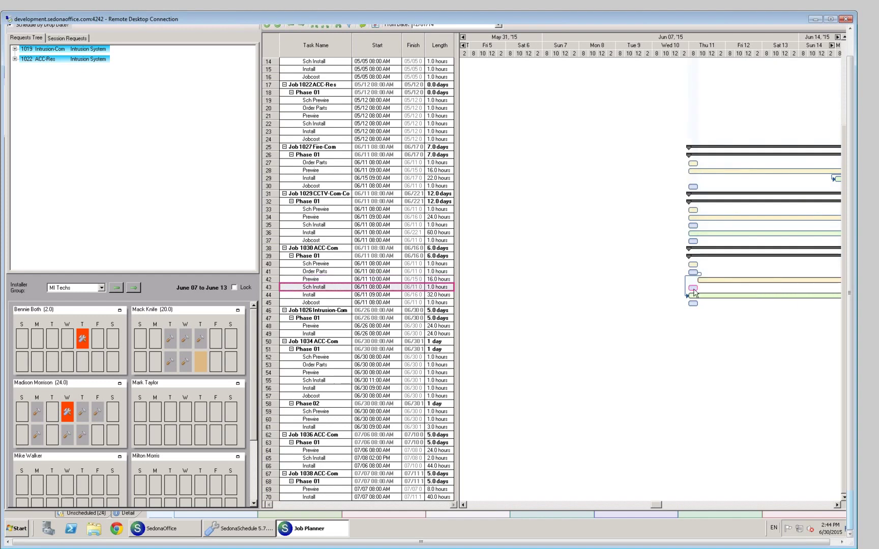
pyautogui.rightClick(693, 287)
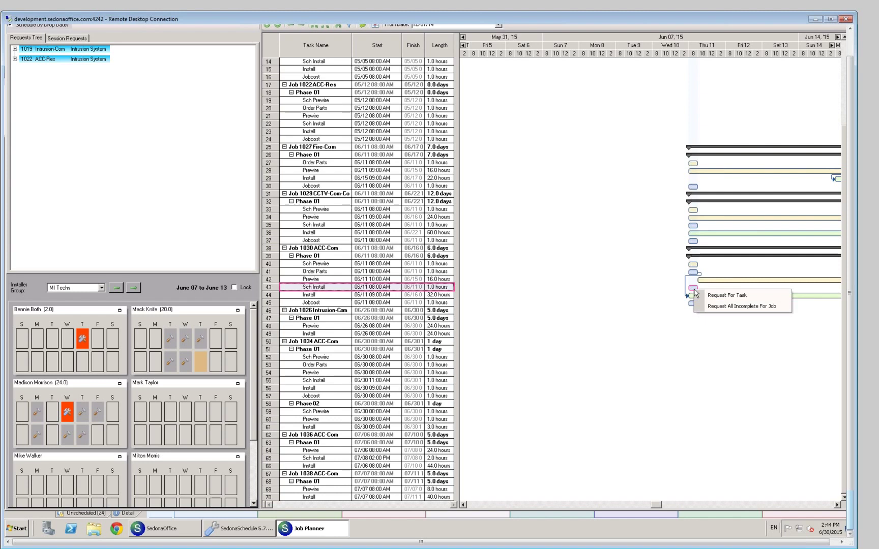
pyautogui.click(707, 295)
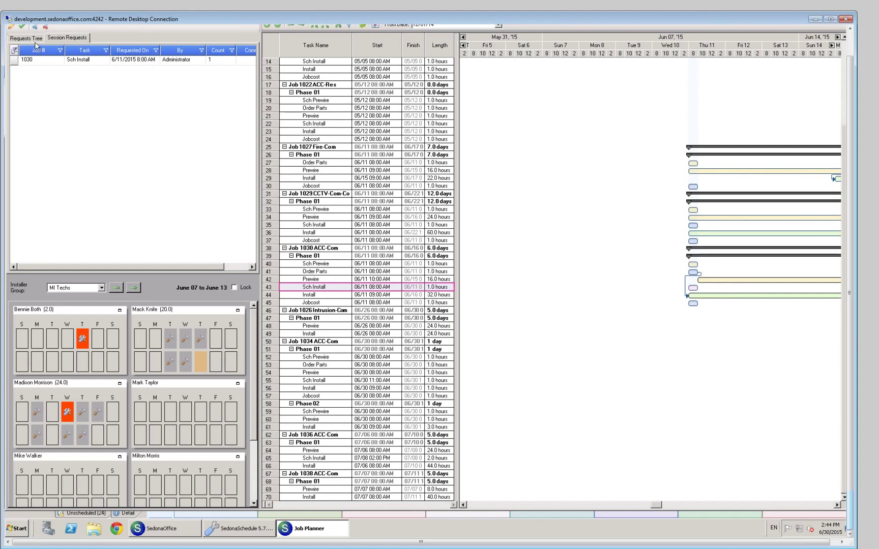
pyautogui.click(21, 29)
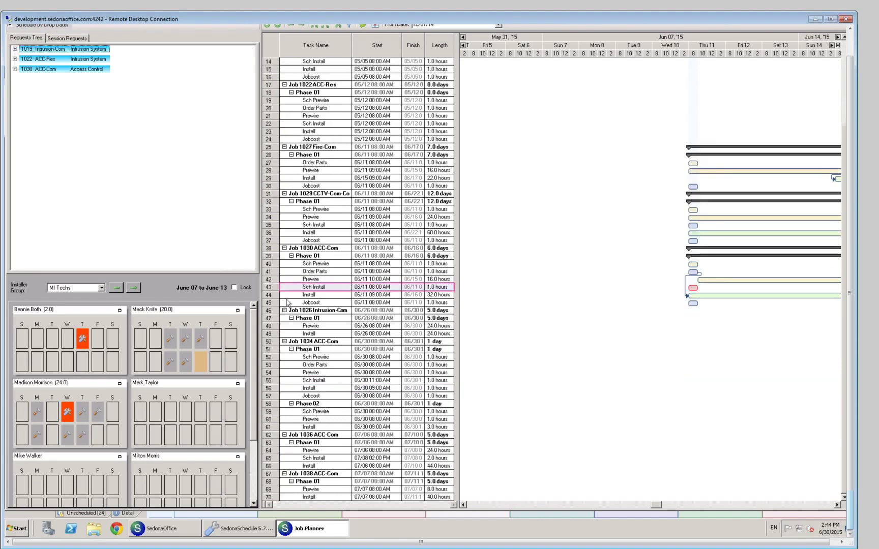
# Add a second Sch Install request for Job 1030's Phase 01 and save it
pyautogui.rightClick(693, 289)
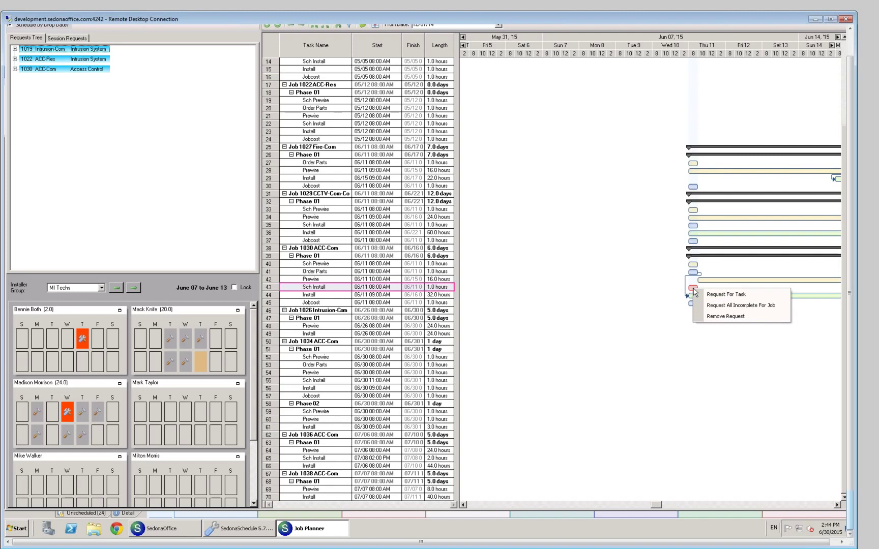
pyautogui.click(705, 295)
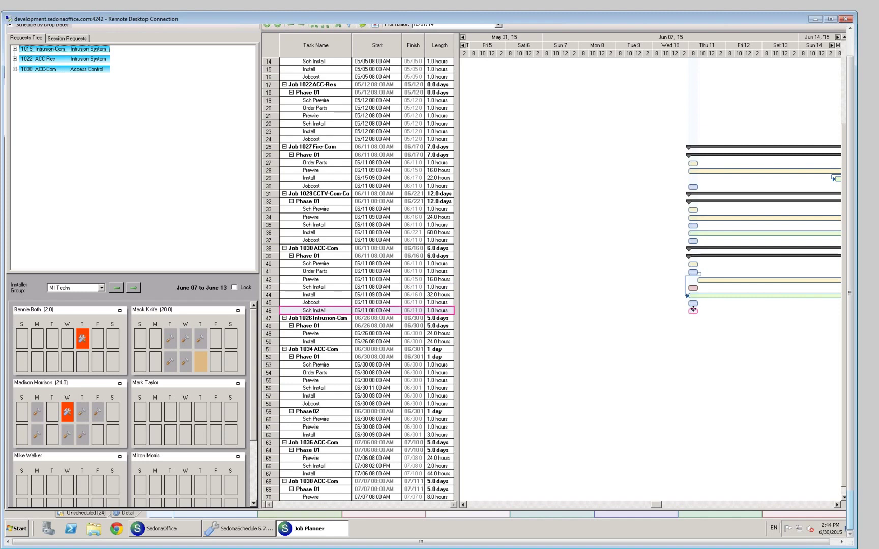
pyautogui.rightClick(693, 310)
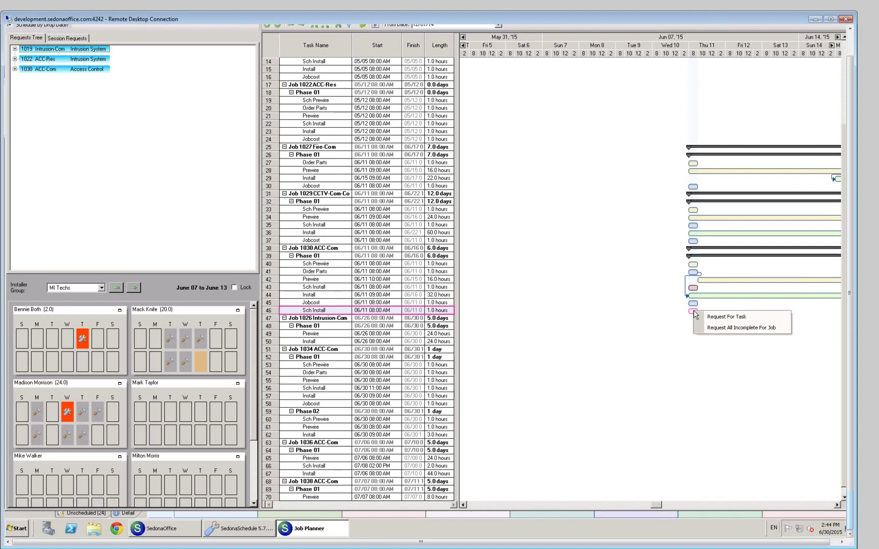
pyautogui.click(711, 315)
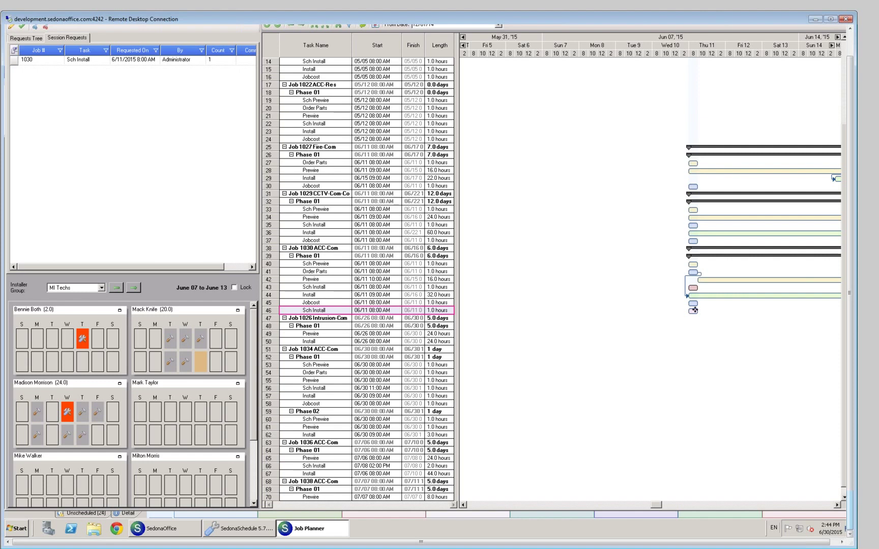
pyautogui.click(22, 31)
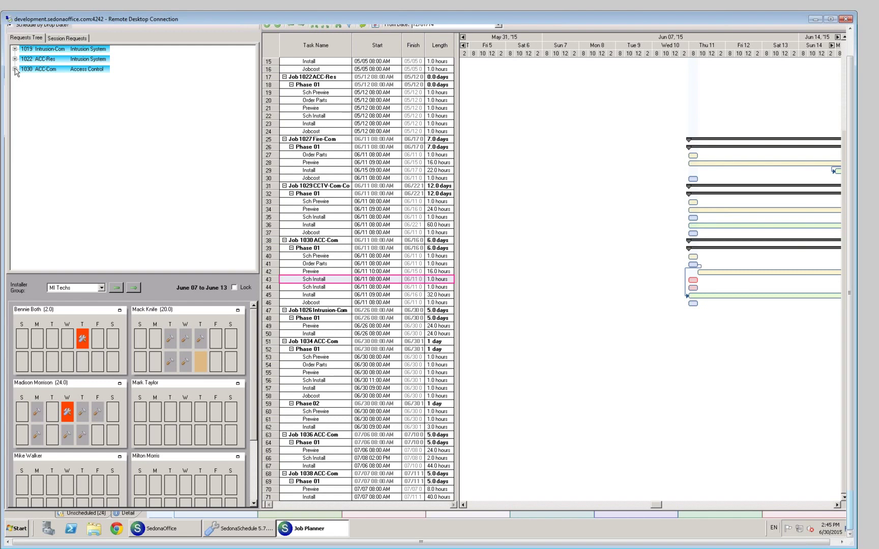
# Expand jobs 1030, 1022 and 1019 in the Requests Tree to examine their phases and task requests, and check the Session Requests
pyautogui.click(14, 69)
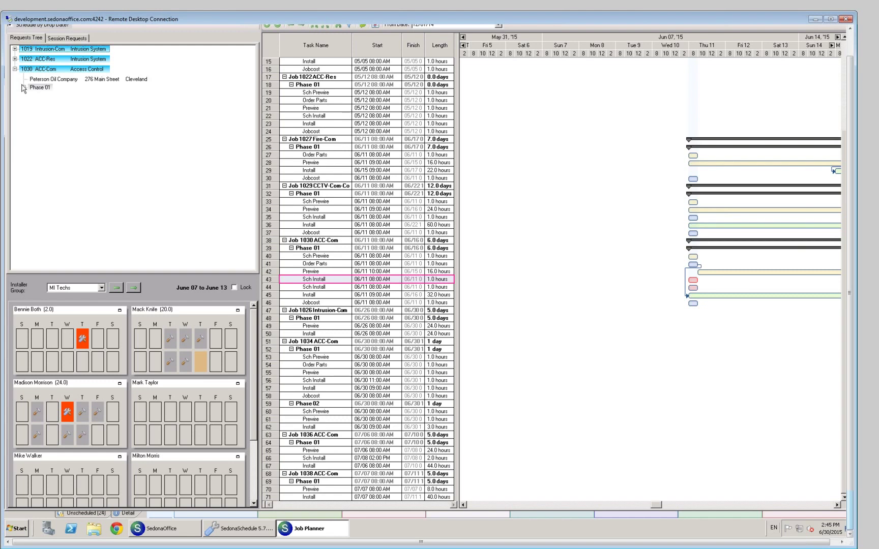
pyautogui.click(23, 88)
pyautogui.click(15, 59)
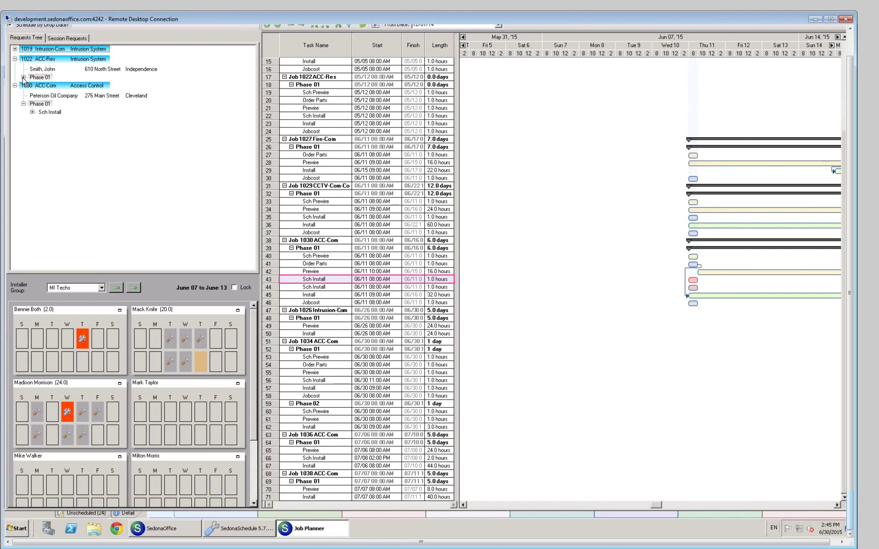
pyautogui.click(23, 78)
pyautogui.click(15, 49)
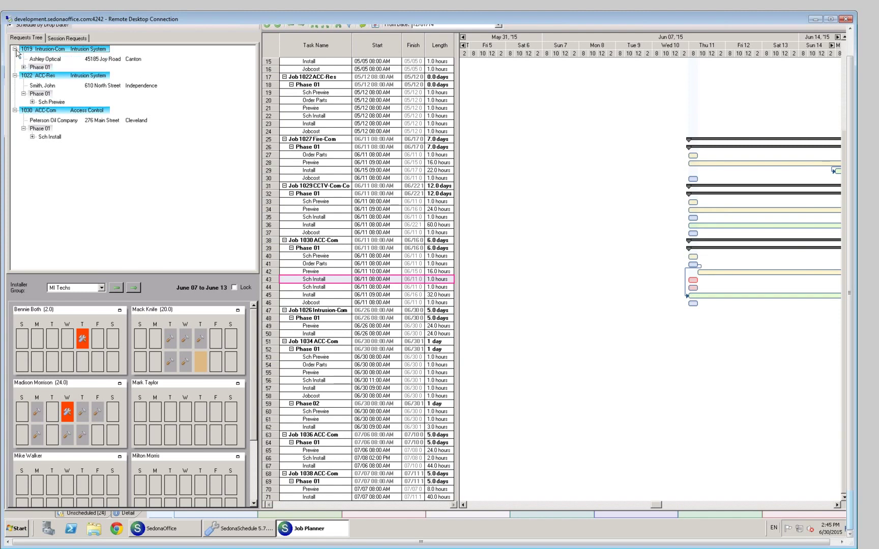
pyautogui.click(24, 67)
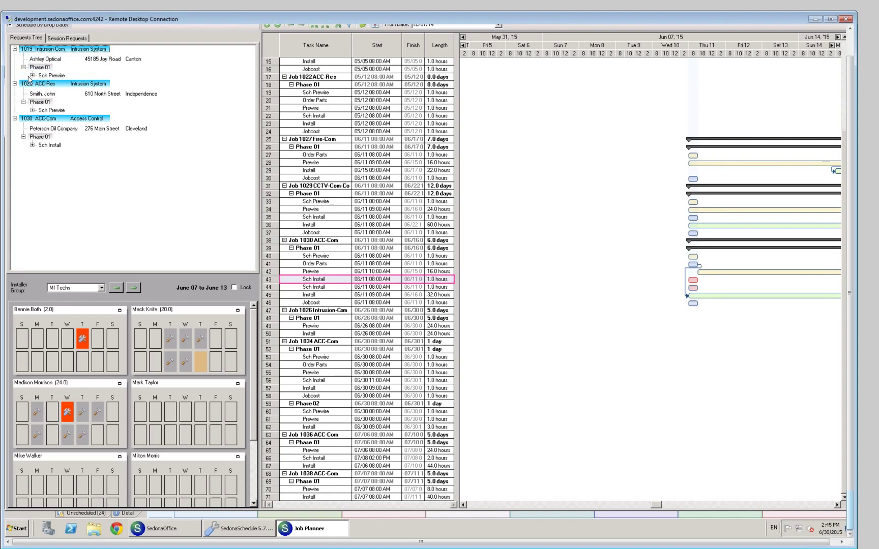
pyautogui.click(32, 75)
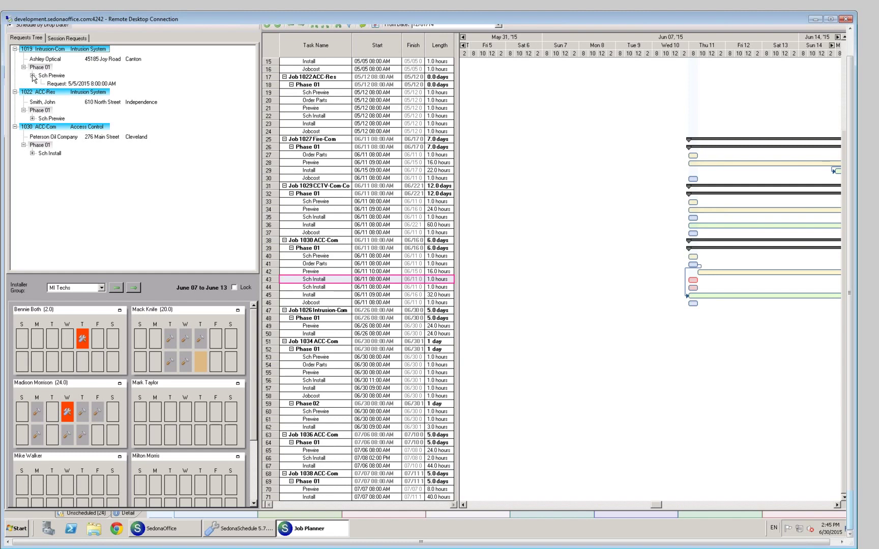
pyautogui.click(32, 118)
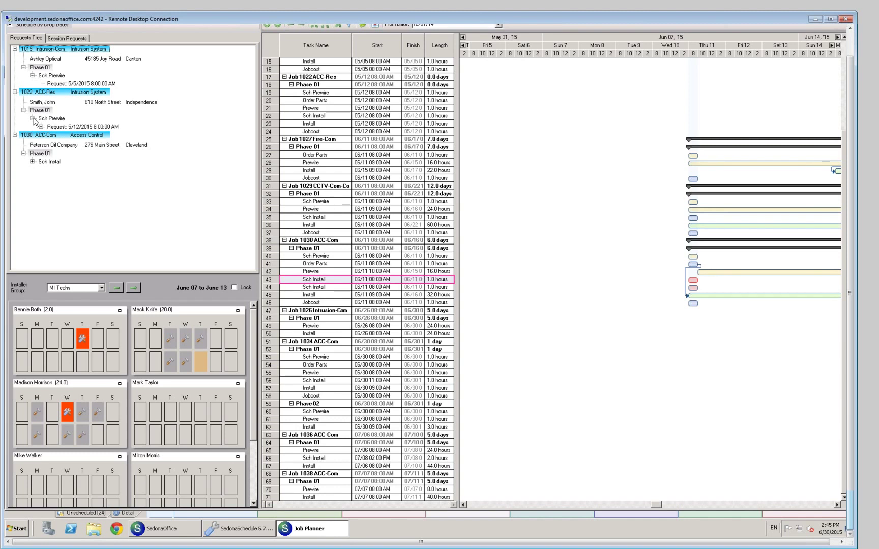
pyautogui.click(41, 127)
pyautogui.click(53, 38)
pyautogui.click(27, 39)
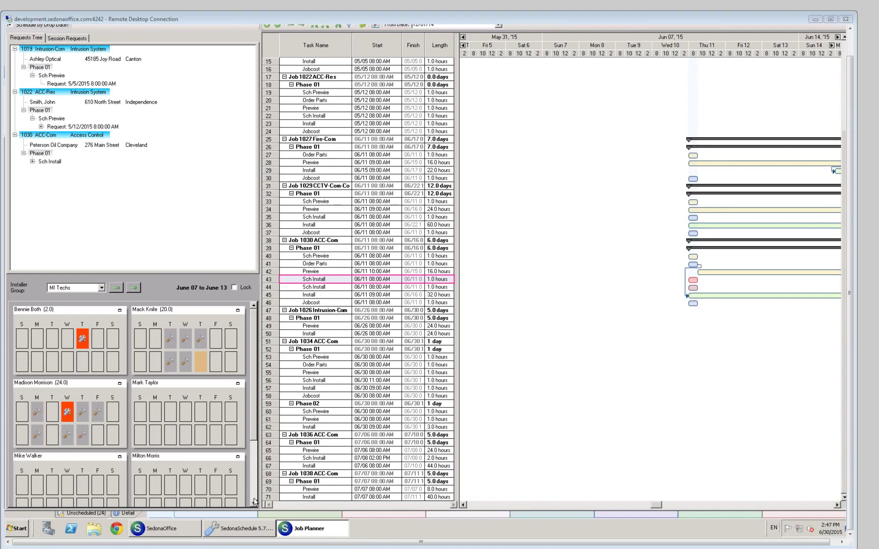
# Switch to SedonaSchedule and examine the columns of the Open Jobs list
pyautogui.click(256, 531)
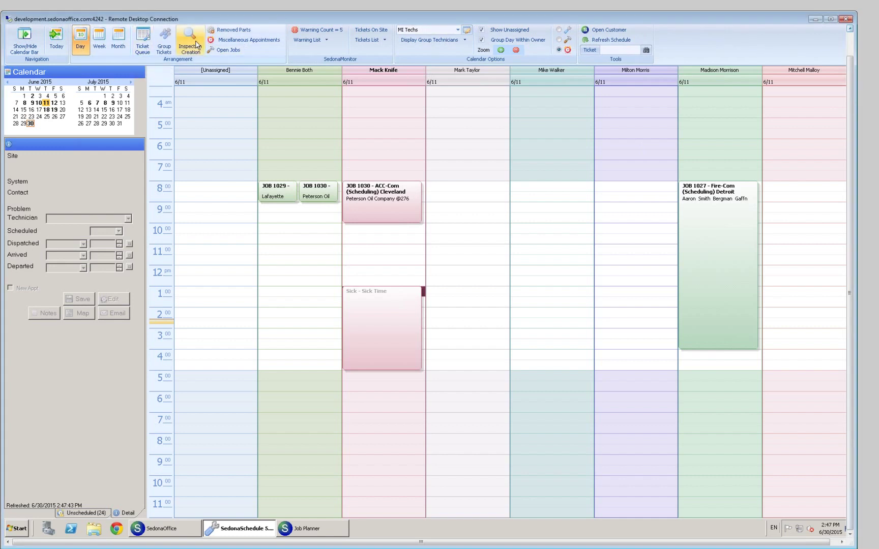
pyautogui.click(234, 51)
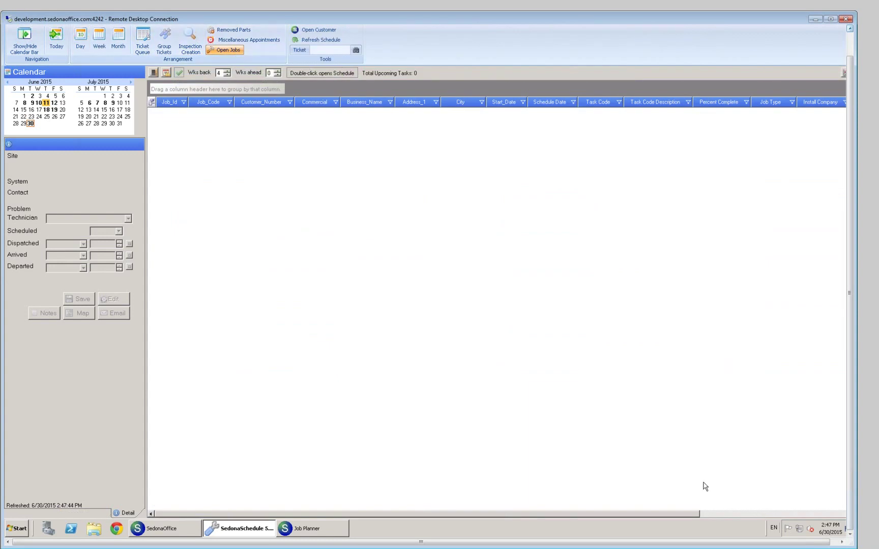
pyautogui.moveTo(684, 514); pyautogui.dragTo(754, 519)
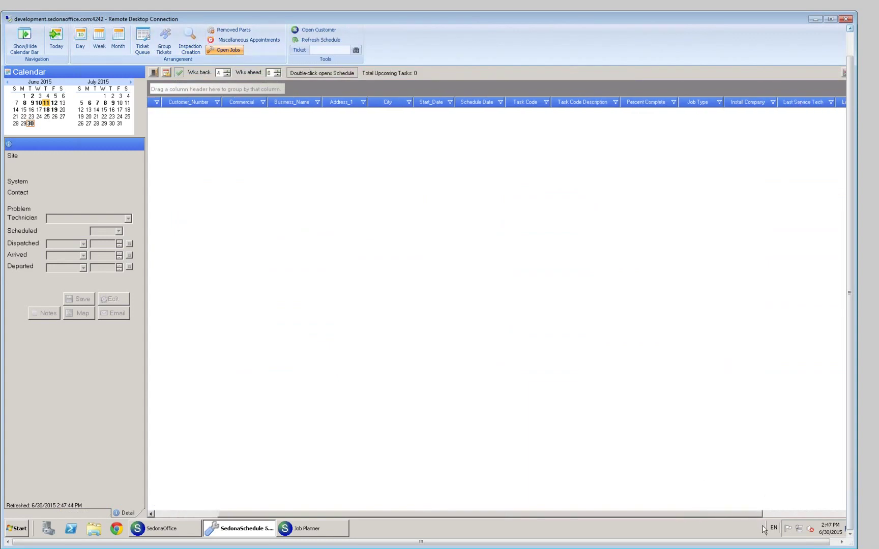
# Examine the remaining Open Jobs columns, from Job_Code through Last Dispatch Date
pyautogui.click(797, 542)
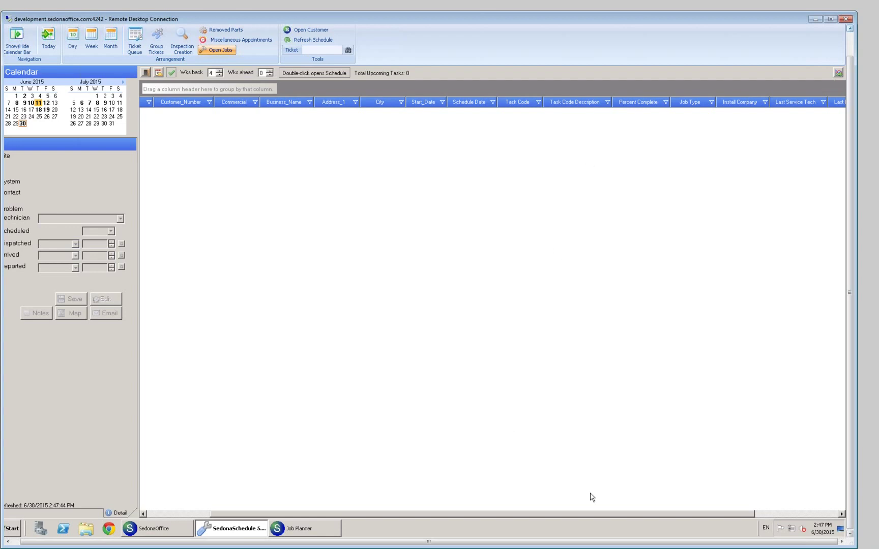
pyautogui.hscroll(5, 611, 512)
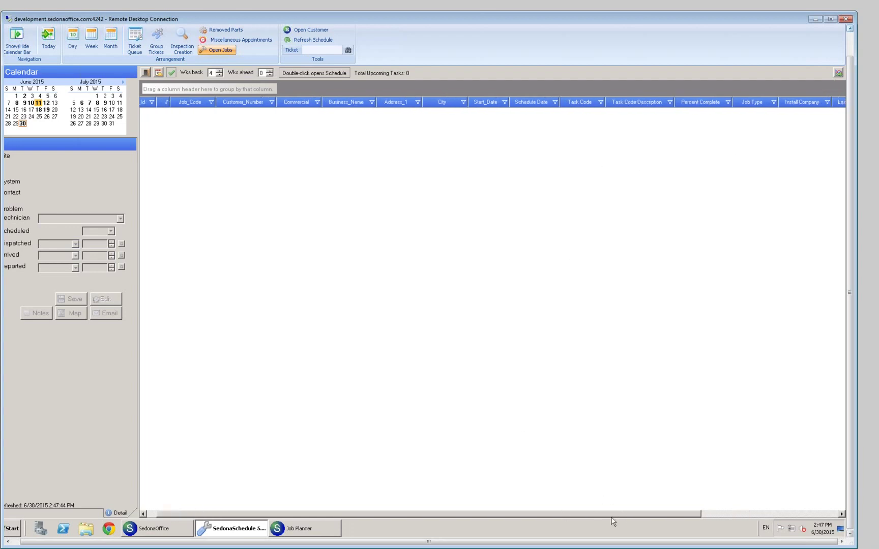
pyautogui.moveTo(661, 518); pyautogui.dragTo(662, 518)
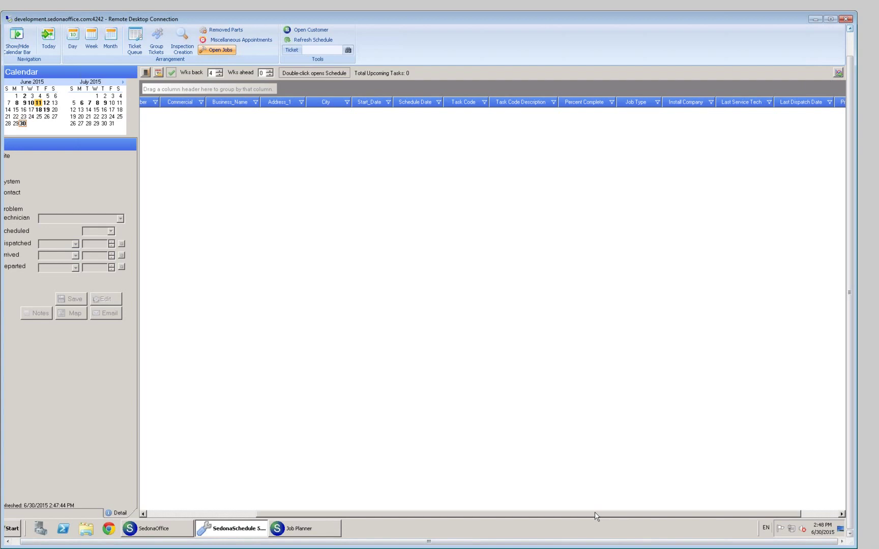
pyautogui.moveTo(596, 516); pyautogui.dragTo(546, 516)
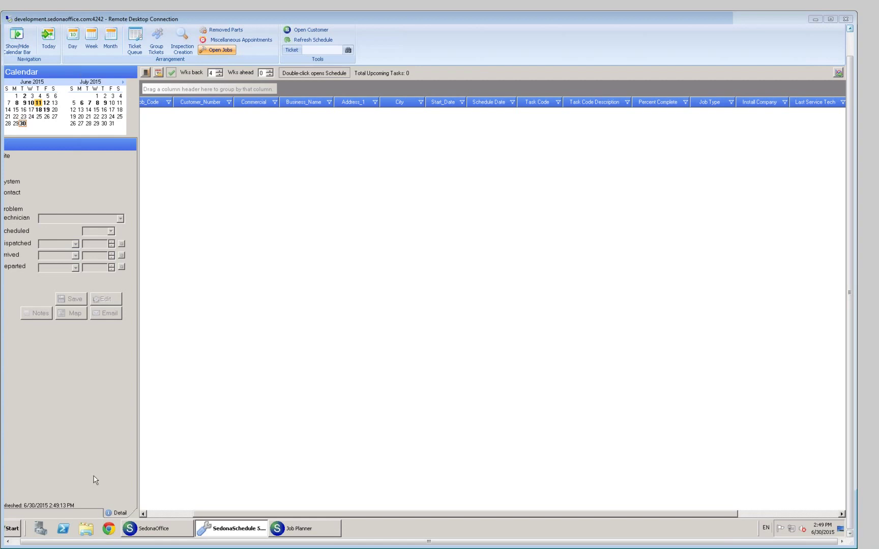
# Switch to the Job Planner and select Job 1029 to view its task bars in the Gantt chart
pyautogui.click(300, 530)
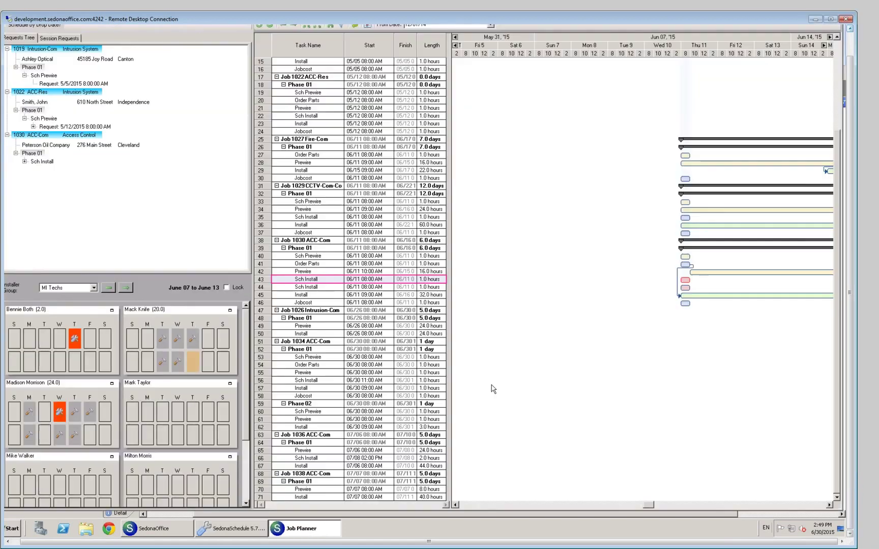
pyautogui.click(314, 186)
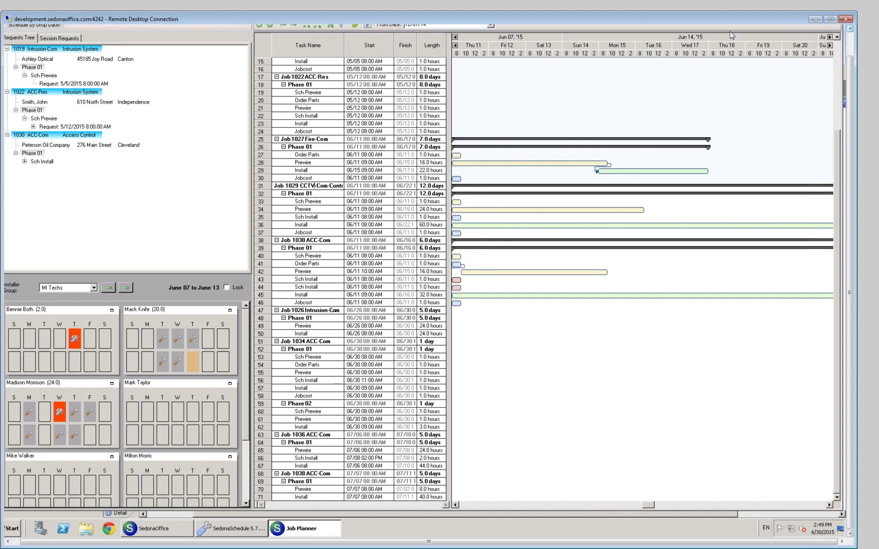
pyautogui.click(853, 46)
pyautogui.click(853, 46)
pyautogui.moveTo(851, 171); pyautogui.dragTo(851, 155)
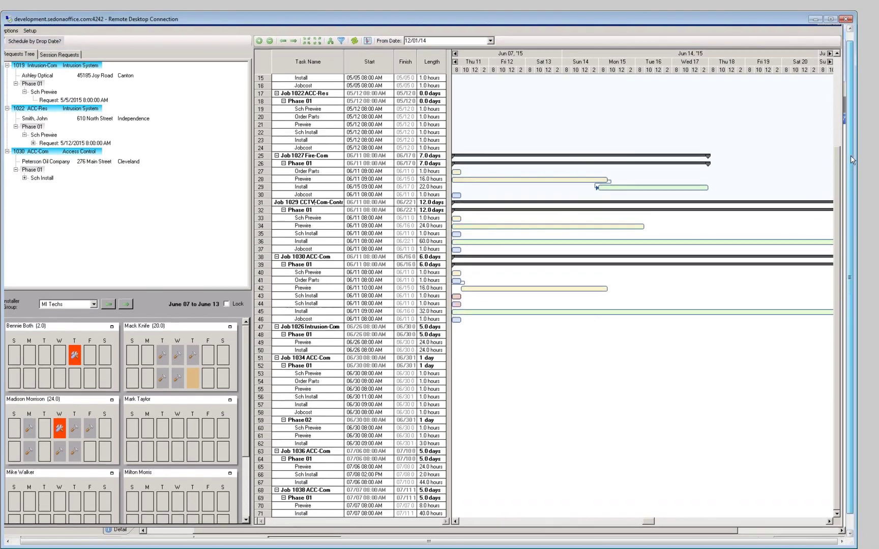
# Adjust the Gantt timescale to show jobs from June 11 to June 30, and select Job 1030's first Sch Install task bar
pyautogui.click(318, 42)
pyautogui.click(318, 43)
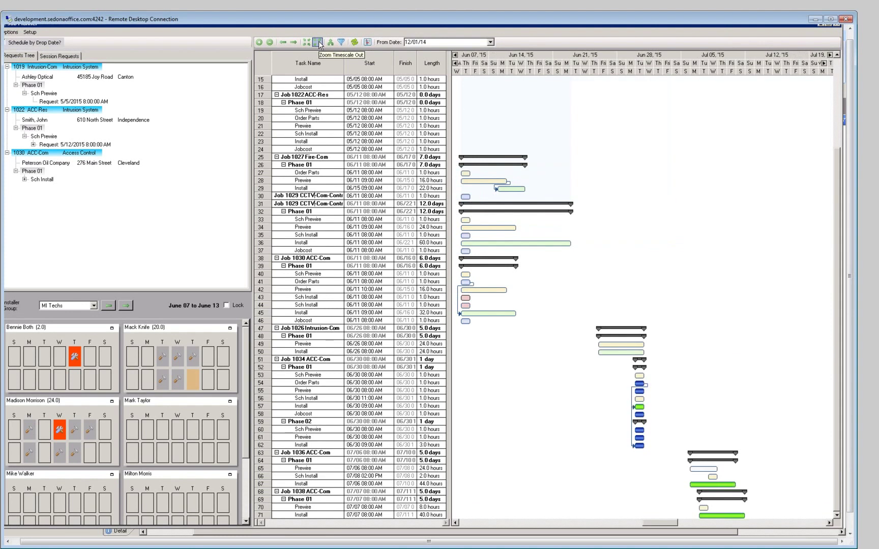
pyautogui.click(317, 43)
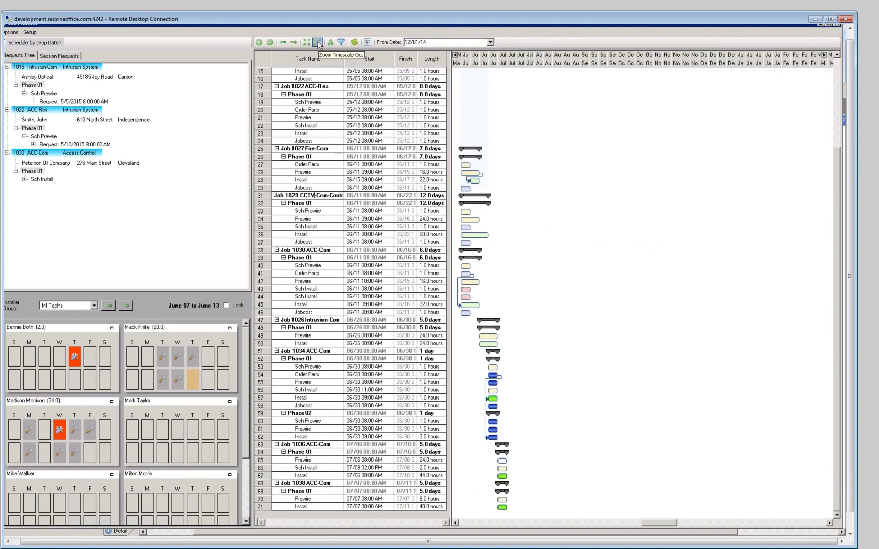
pyautogui.click(307, 44)
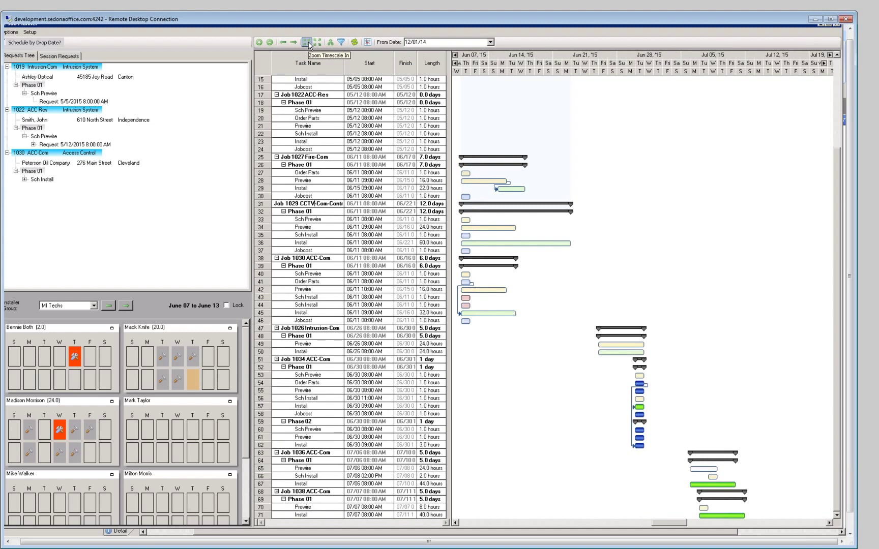
pyautogui.click(307, 42)
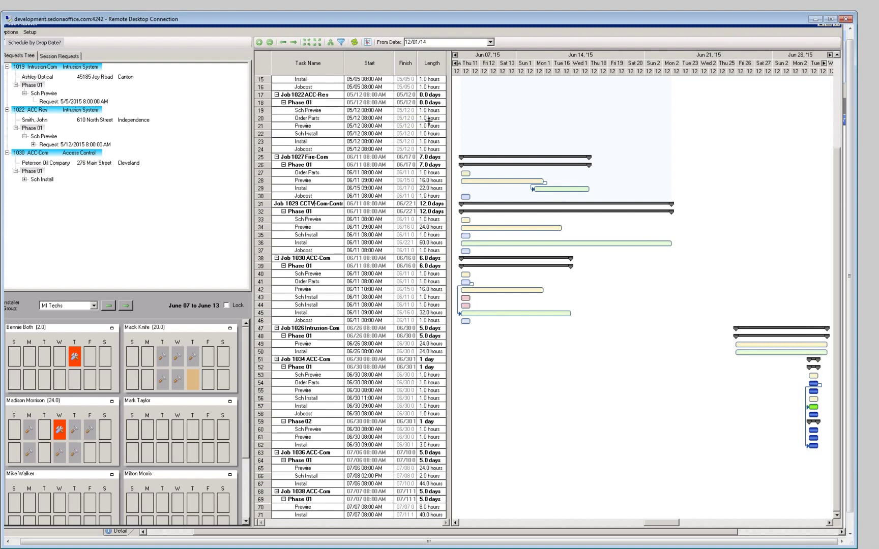
pyautogui.click(850, 28)
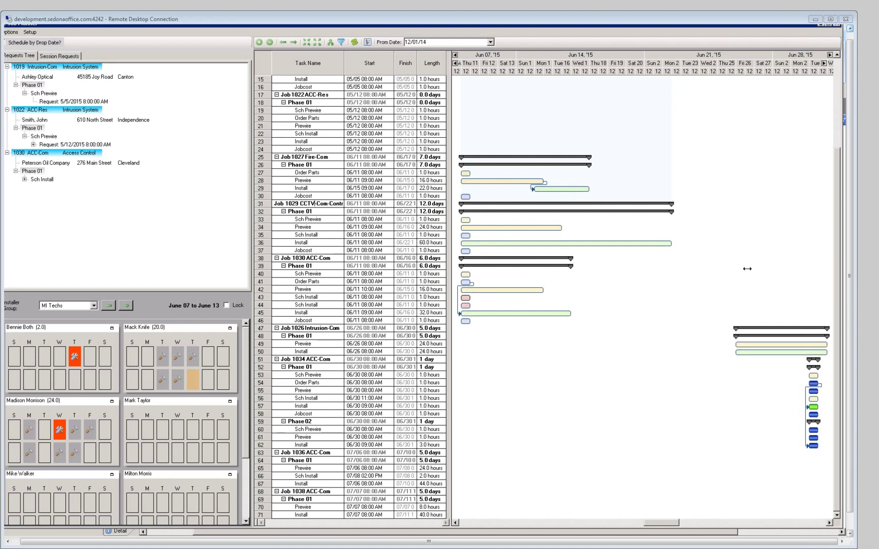
pyautogui.click(464, 298)
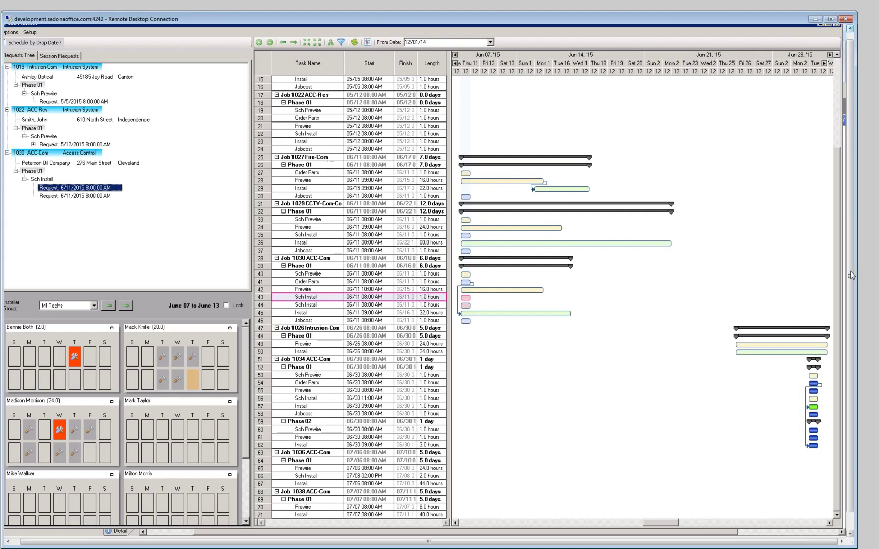
# Switch to SedonaSchedule and show the technicians' Day calendar for June 11
pyautogui.click(850, 534)
pyautogui.click(849, 535)
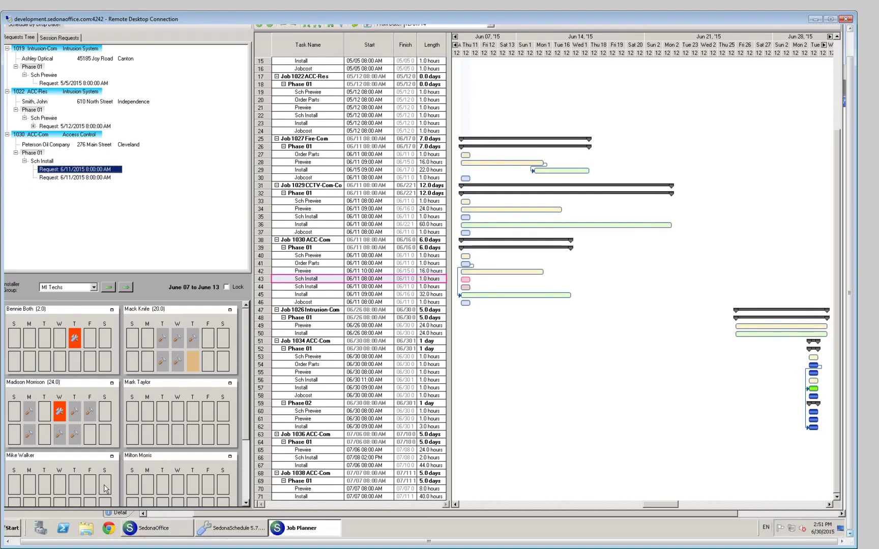
pyautogui.click(214, 529)
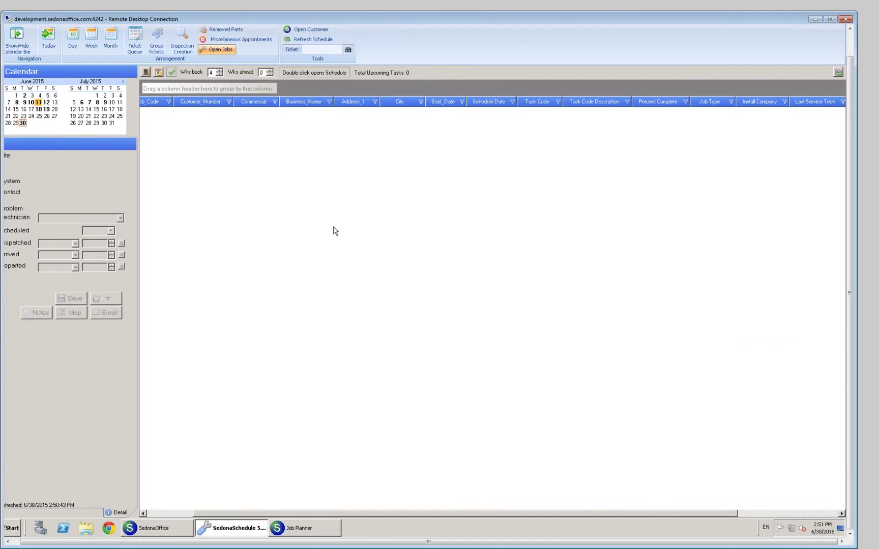
pyautogui.click(72, 43)
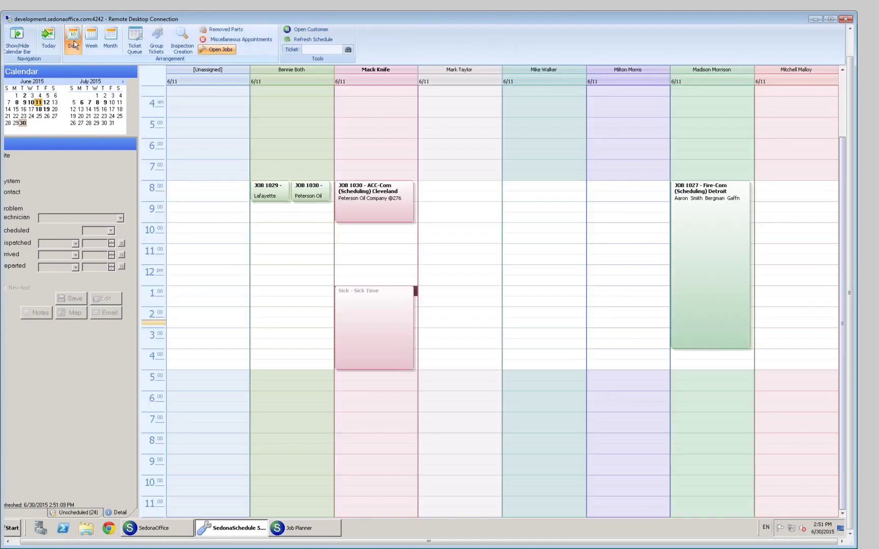
pyautogui.rightClick(370, 209)
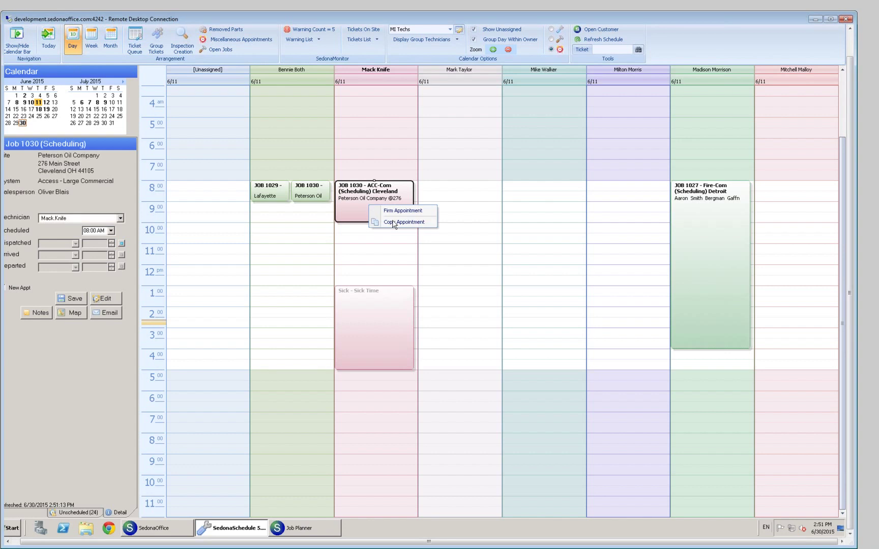
pyautogui.click(394, 222)
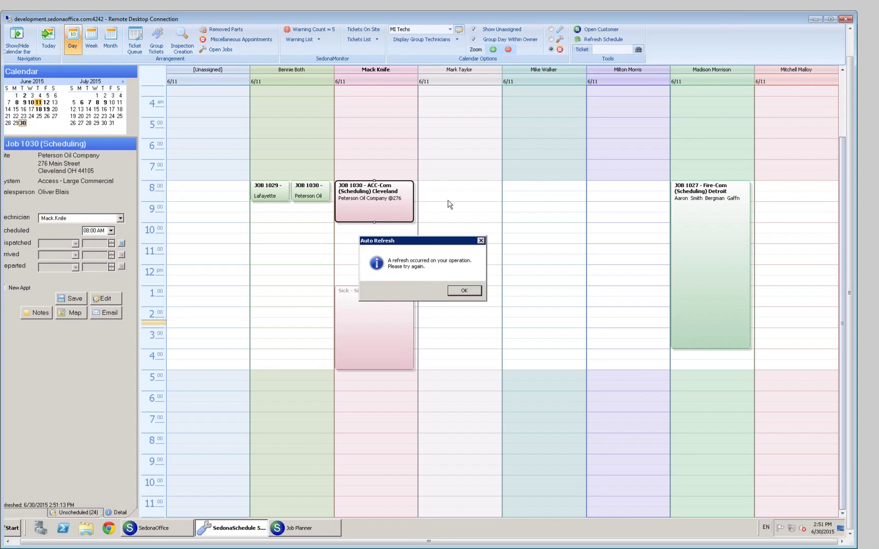
pyautogui.click(464, 288)
# Copy the two-hour 8:00 AM Job 1030 appointment to the 8:00 AM slot of the gray technician column
pyautogui.rightClick(393, 199)
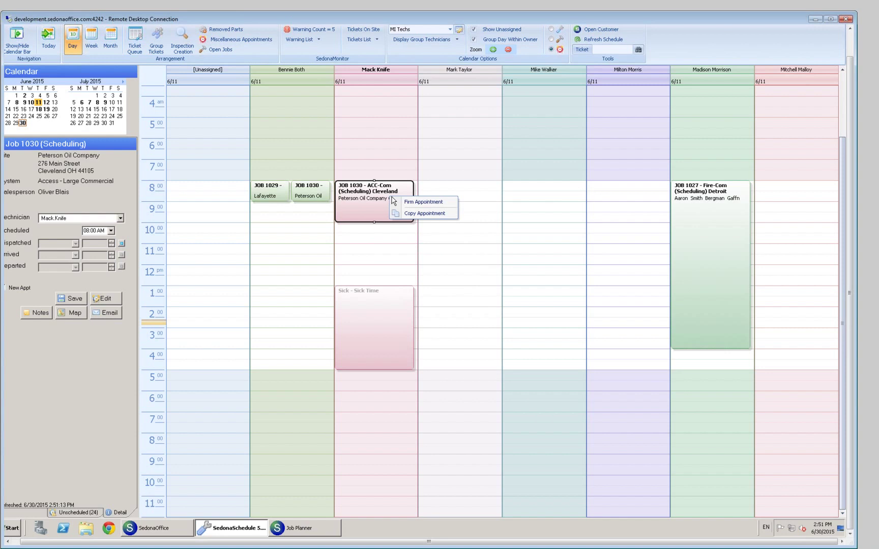
pyautogui.click(407, 214)
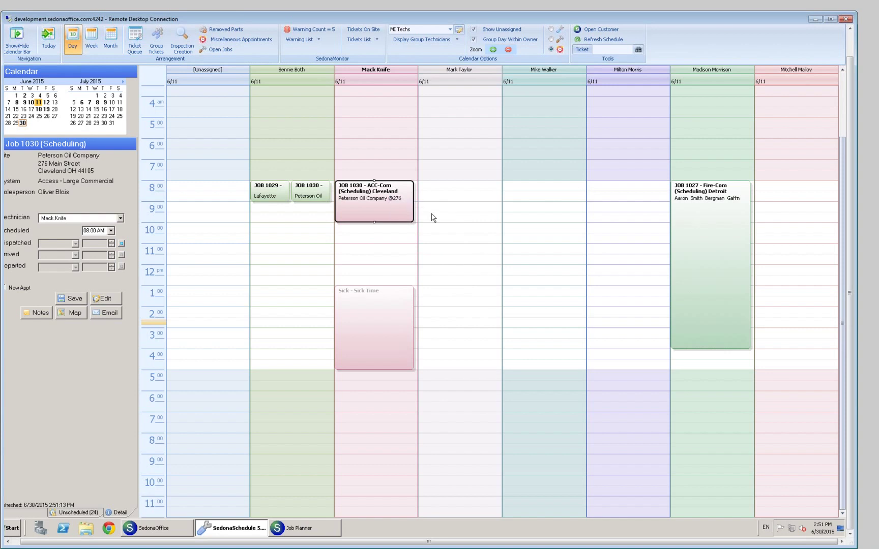
pyautogui.click(453, 191)
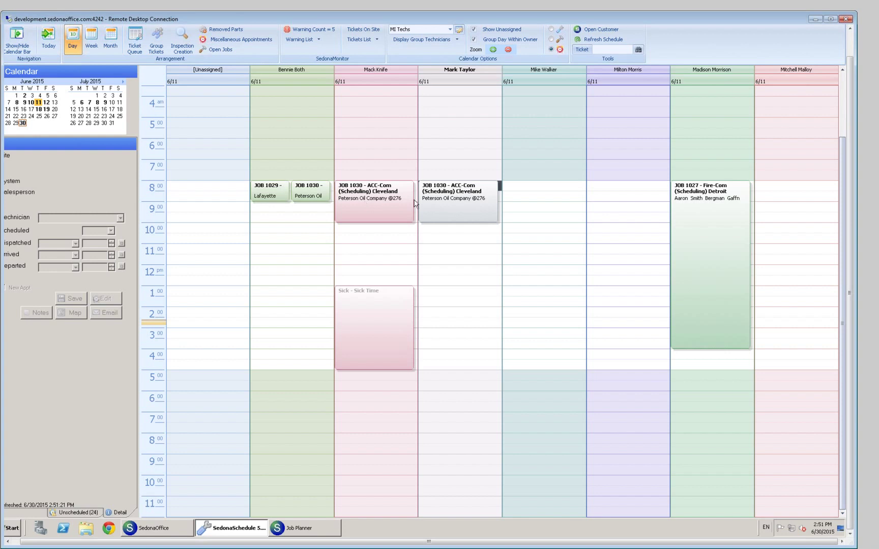
# Copy the pink column's Job 1030 appointment again and paste it at 8:00 AM in the teal technician column
pyautogui.rightClick(388, 209)
pyautogui.click(399, 225)
pyautogui.click(514, 187)
pyautogui.rightClick(513, 188)
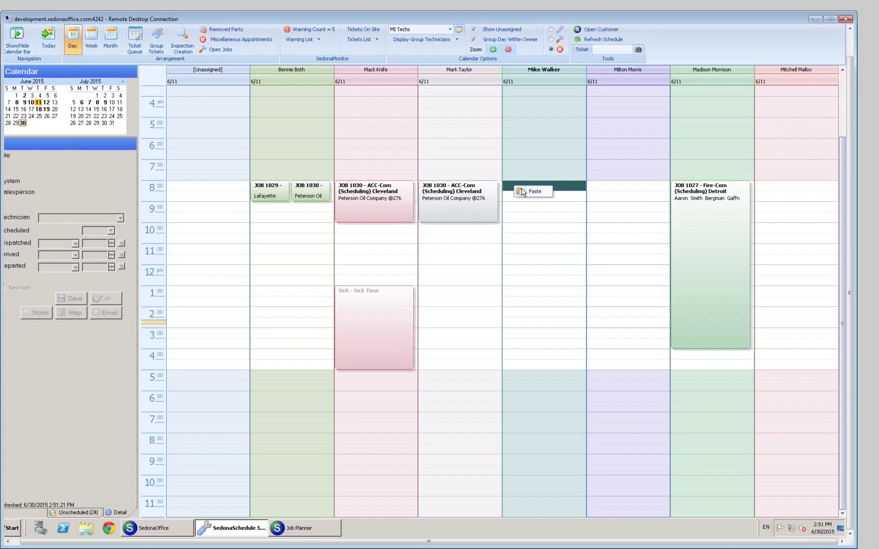
pyautogui.click(527, 191)
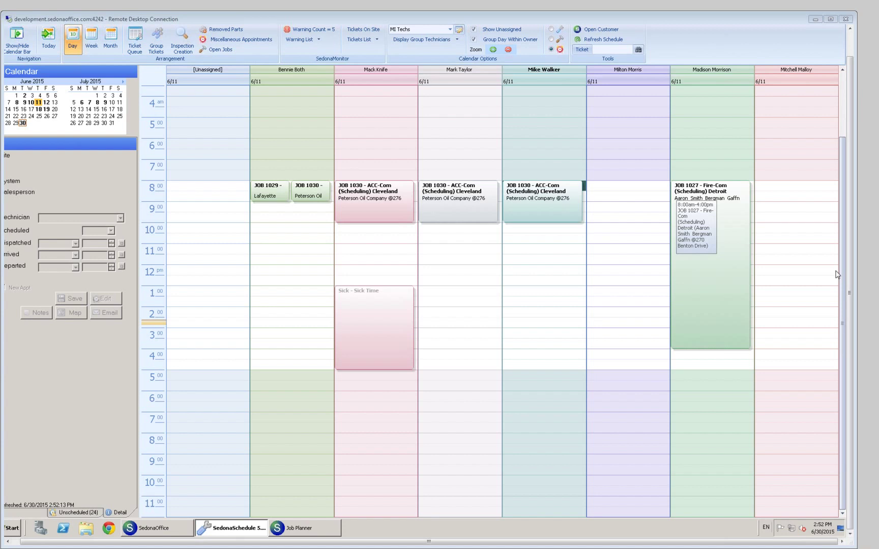
# Switch back to the Job Planner to review the Requests Tree and Job 1030's schedule
pyautogui.click(293, 528)
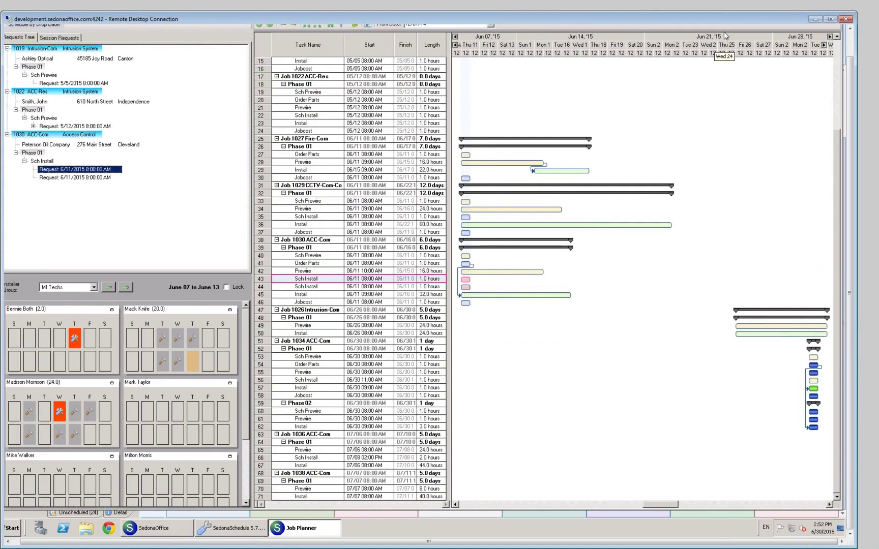
pyautogui.click(851, 264)
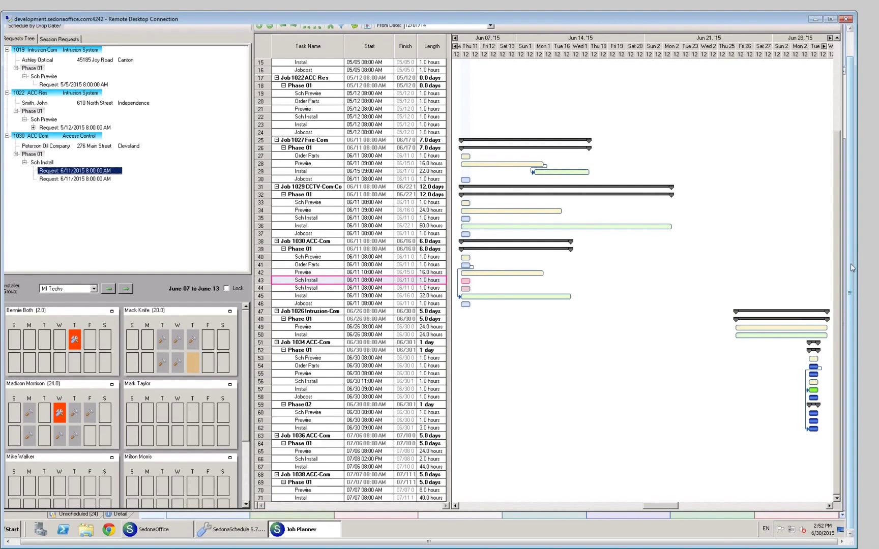
pyautogui.scroll(2, 851, 264)
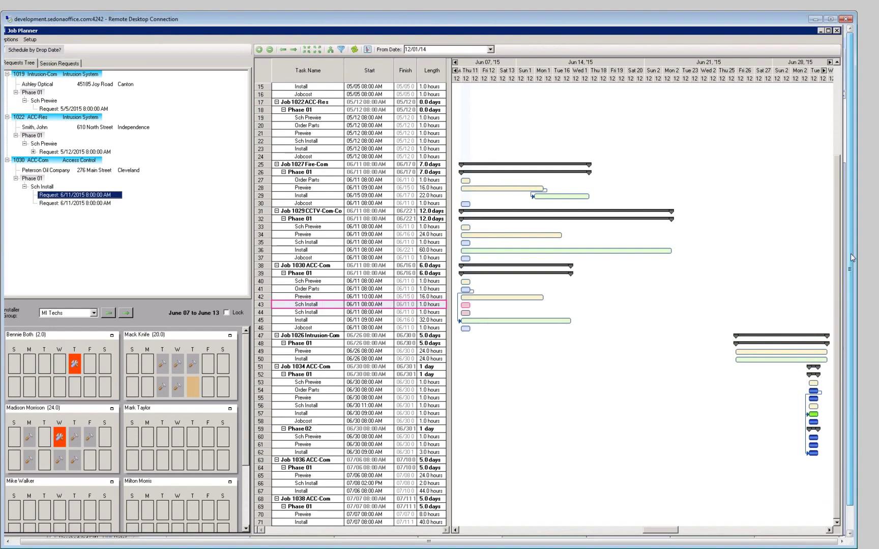